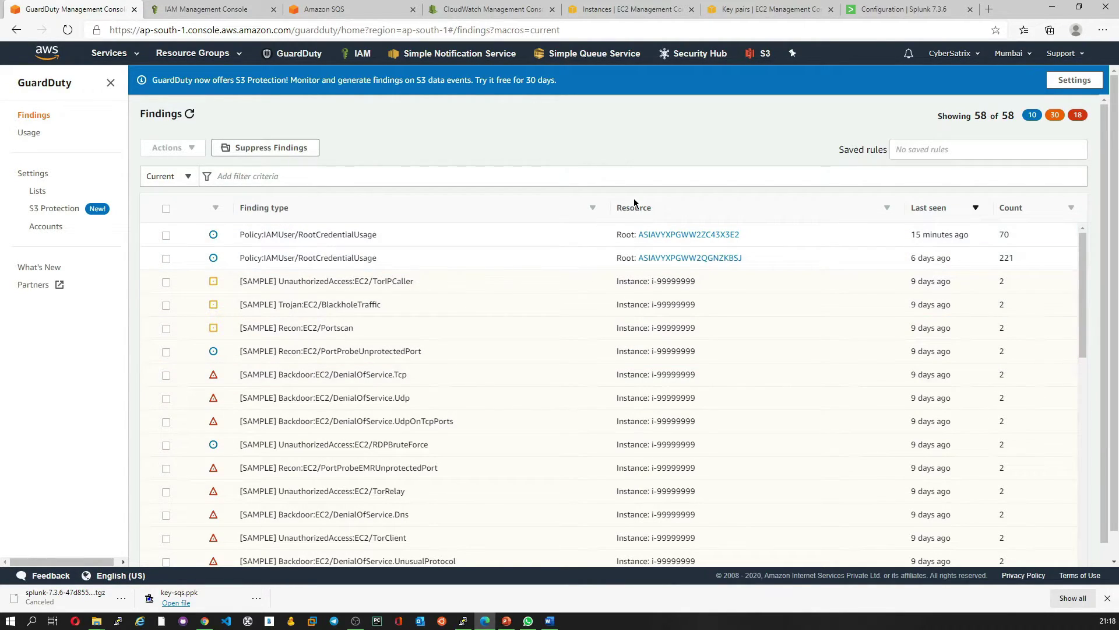
Examine GuardDuty's settings down to the Sample findings section, and check when the existing findings were last seen
key(ctrl+plus)
key(ctrl+plus)
key(ctrl+plus)
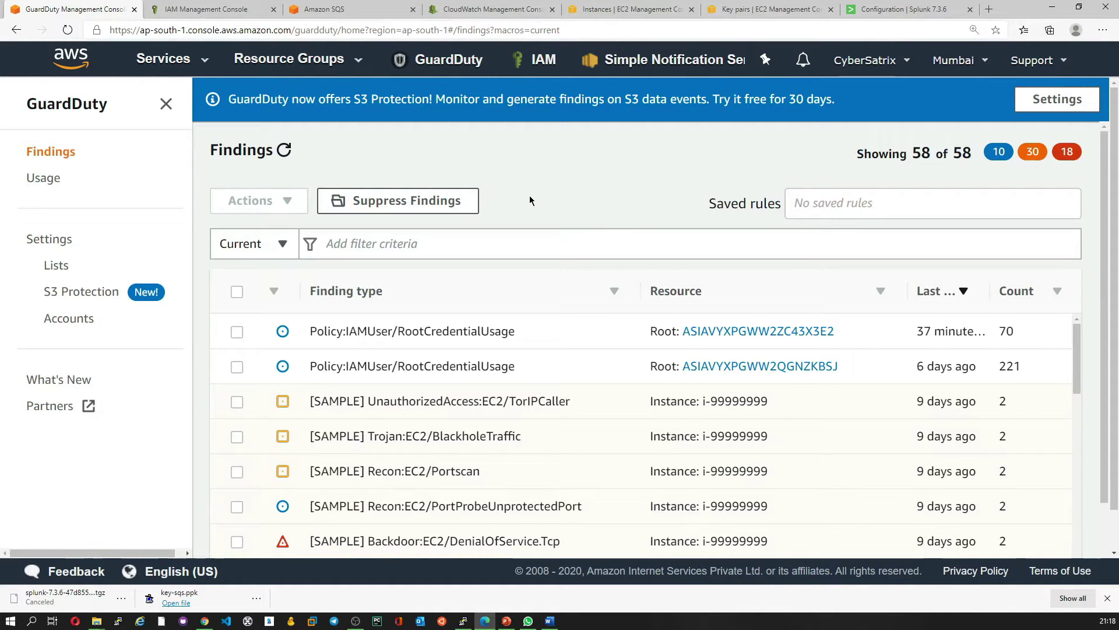
key(ctrl+minus)
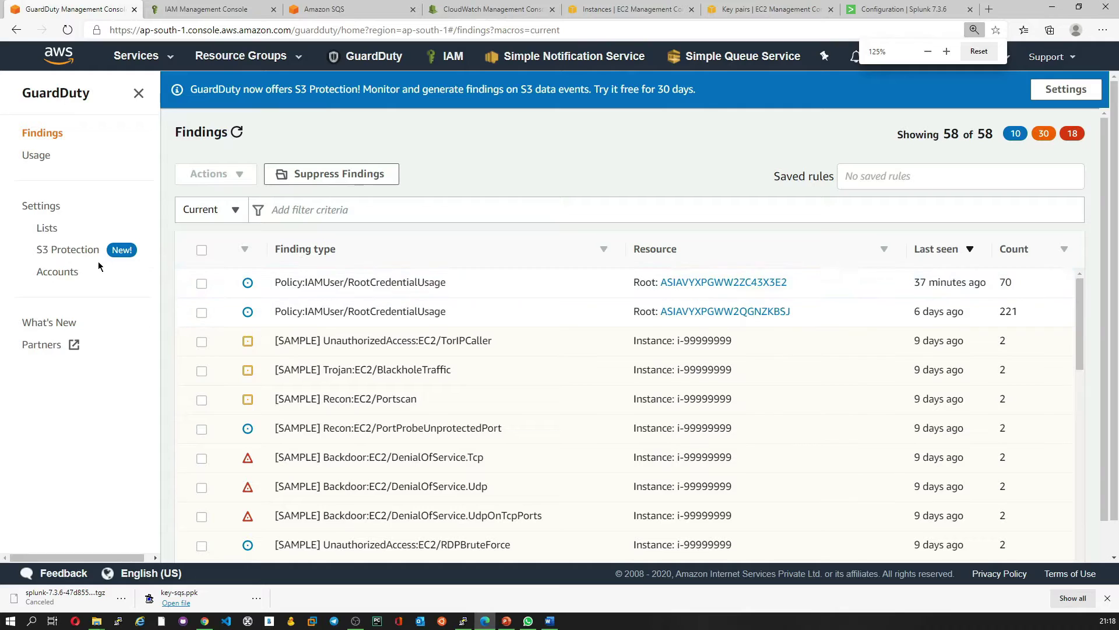
click(38, 207)
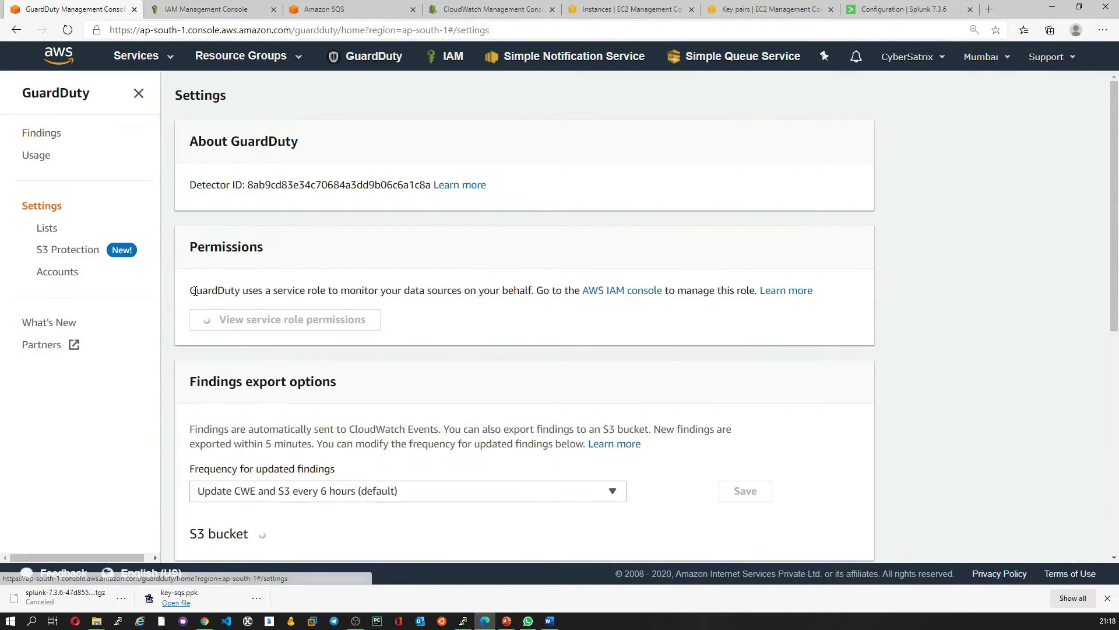
scroll(412, 361, down, 1)
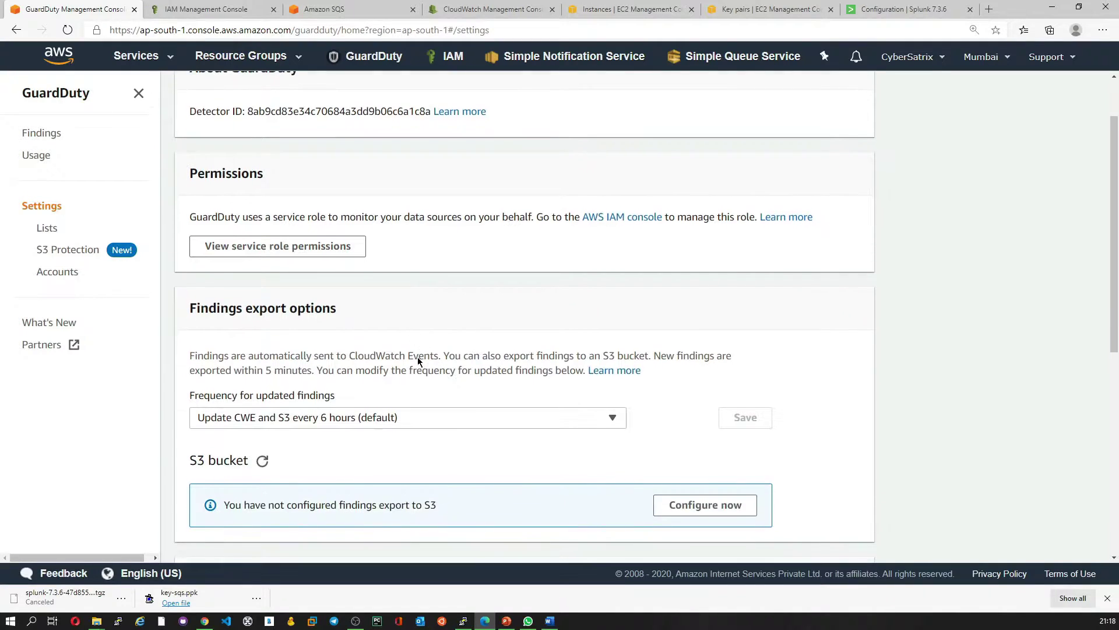
scroll(335, 371, down, 2)
scroll(335, 372, down, 2)
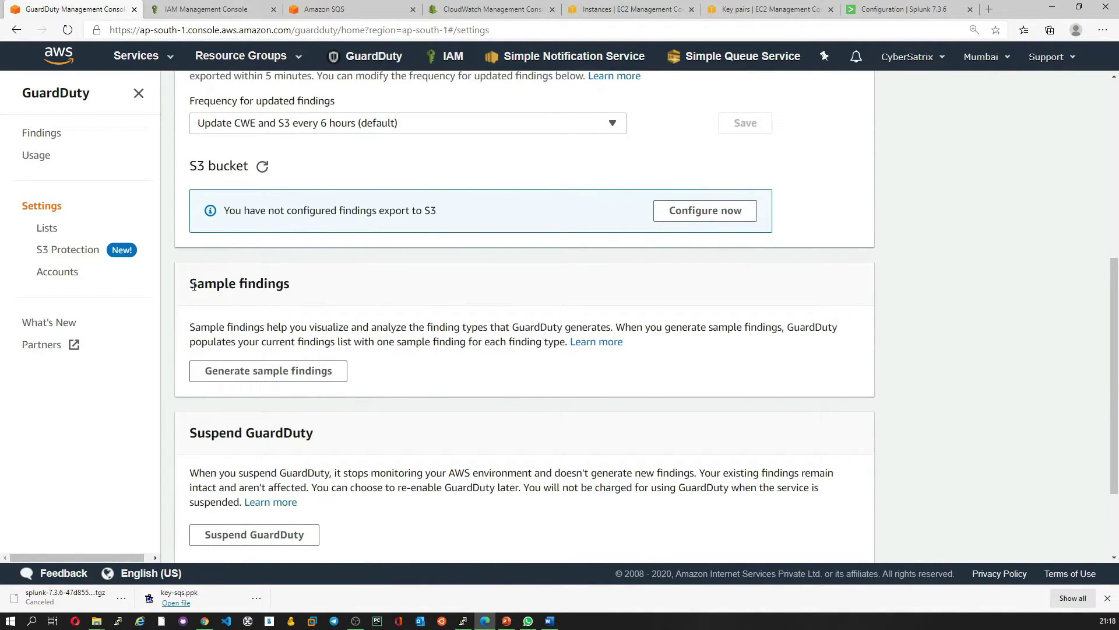
drag(193, 286, 286, 281)
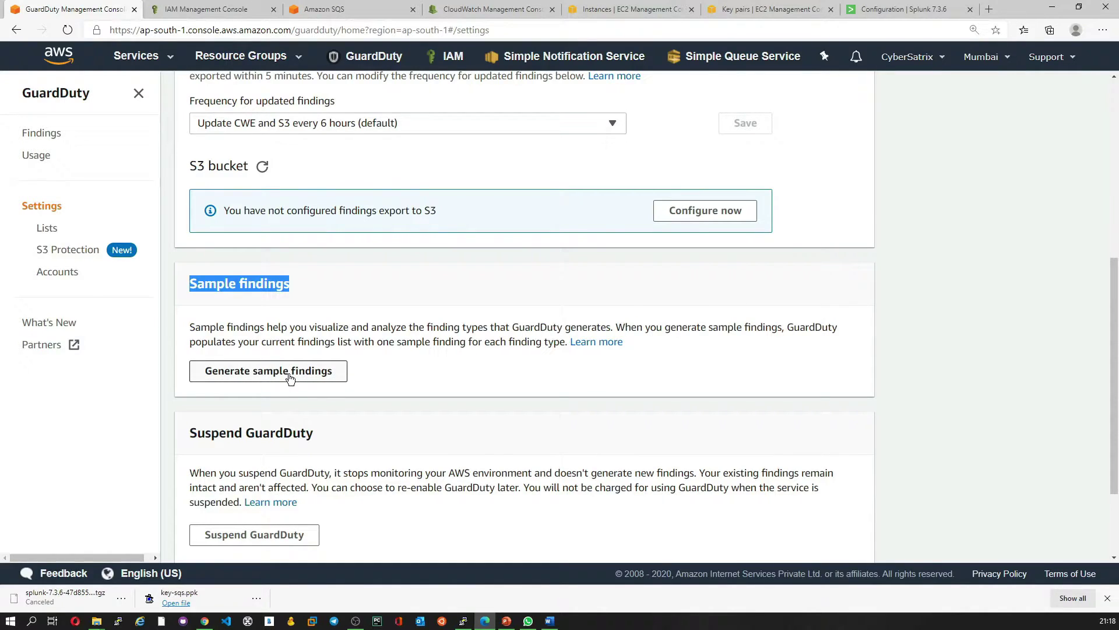
click(36, 134)
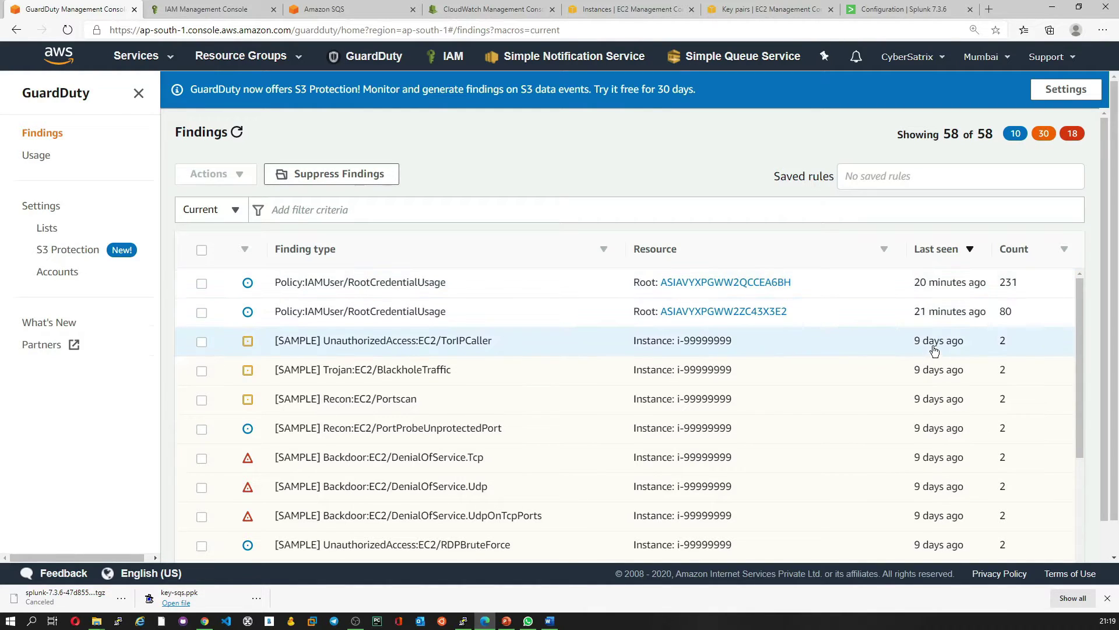
Generate sample findings from the GuardDuty settings
click(41, 207)
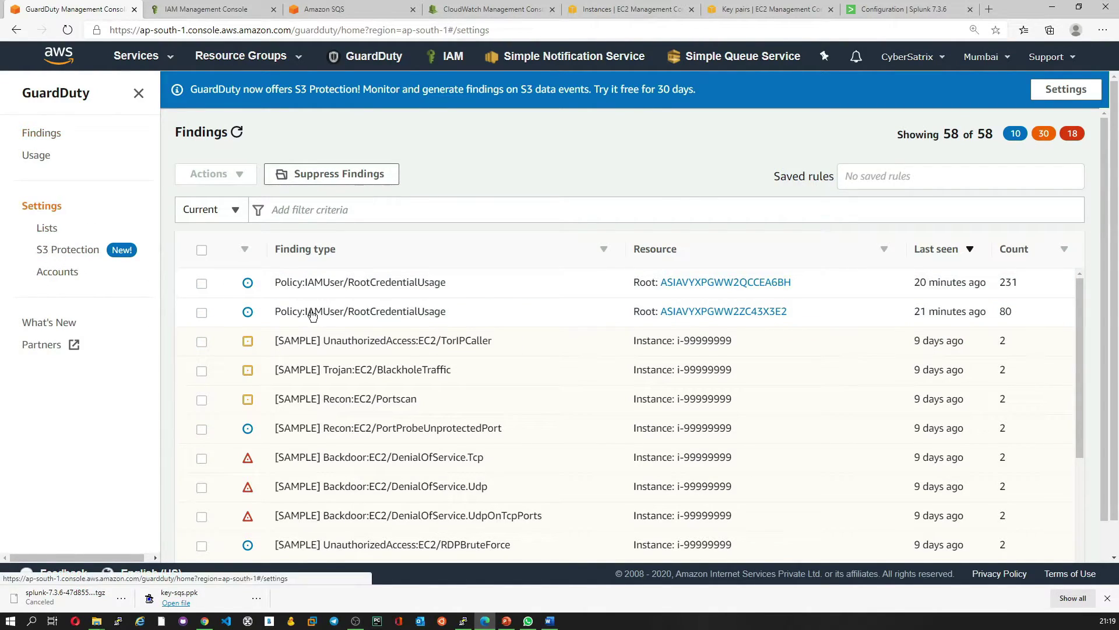
scroll(341, 459, down, 7)
scroll(341, 459, down, 2)
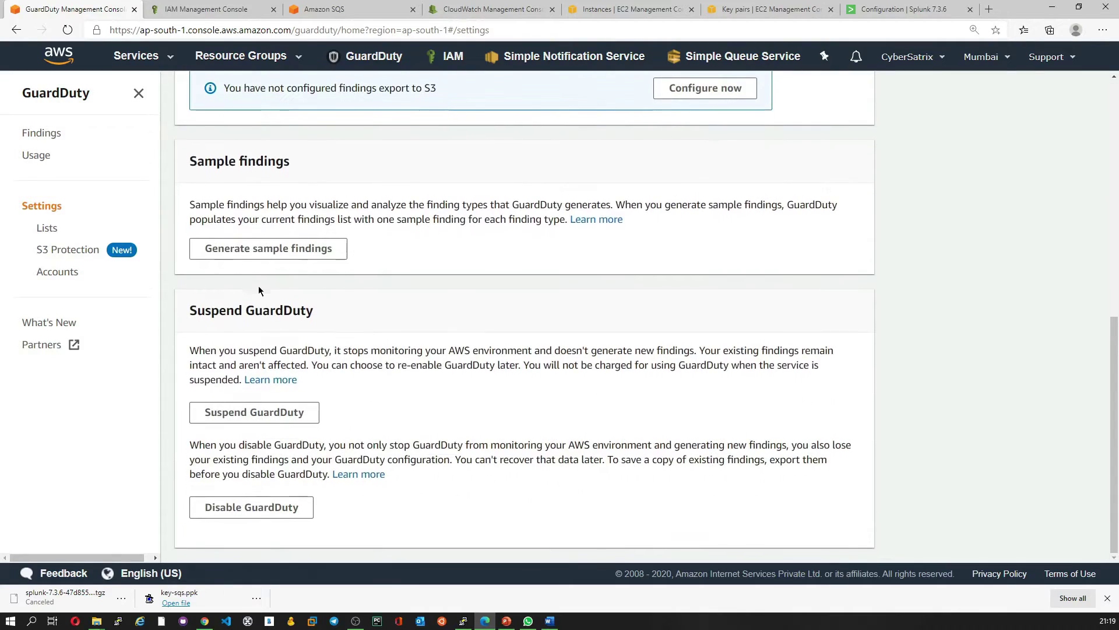
click(269, 248)
Review the findings list for the newly generated samples, widening the Last seen column to read its full values
click(37, 133)
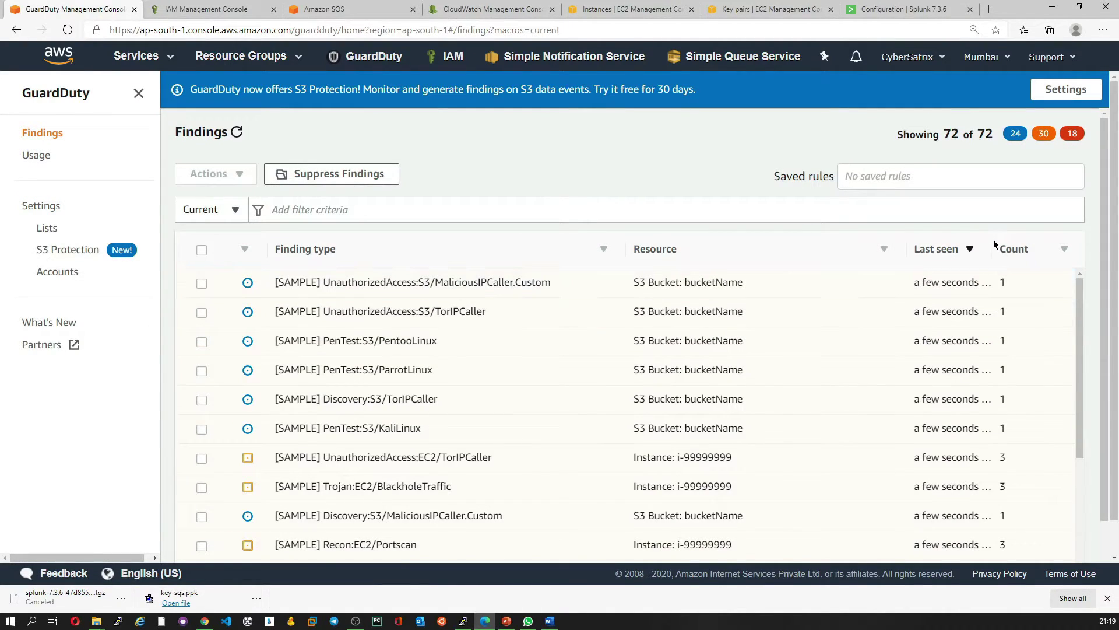
drag(991, 249, 1021, 248)
scroll(948, 344, down, 7)
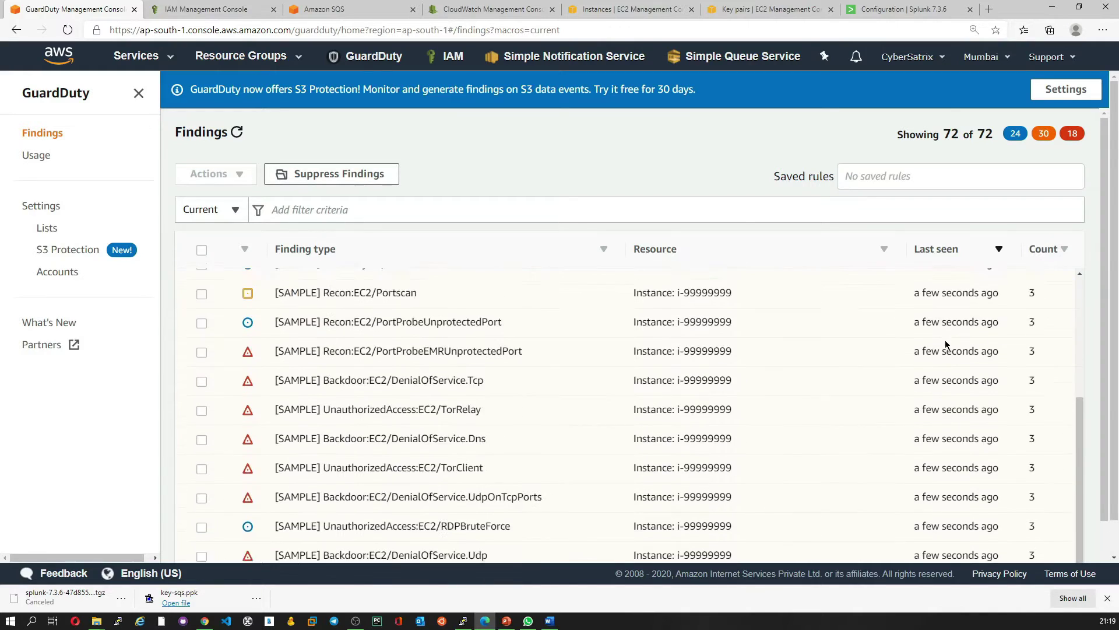
scroll(947, 344, up, 10)
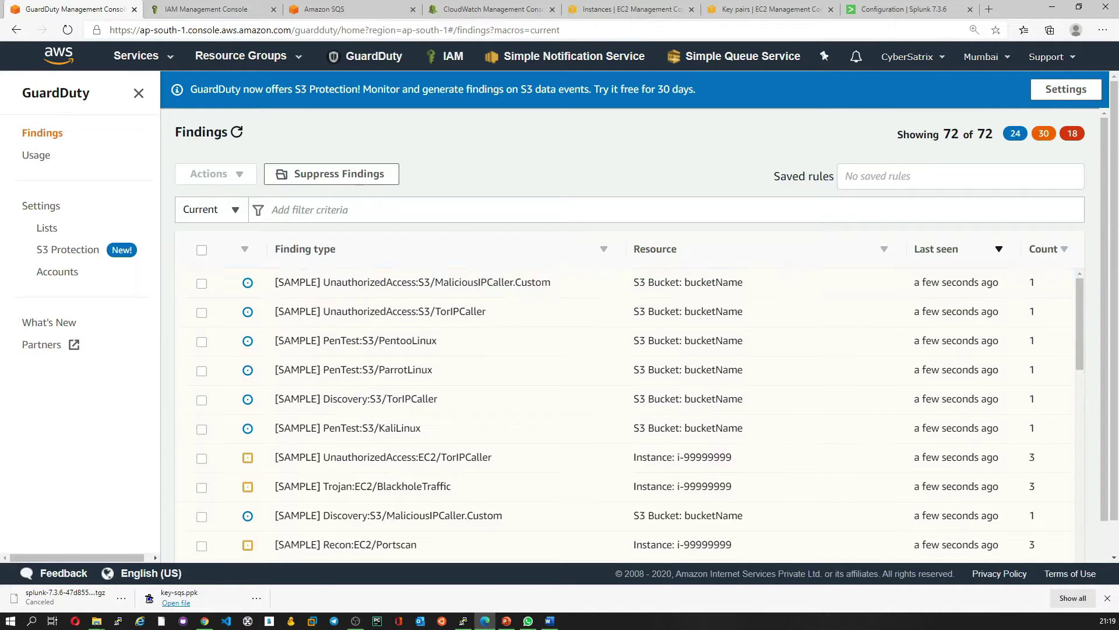
key(alt+Tab)
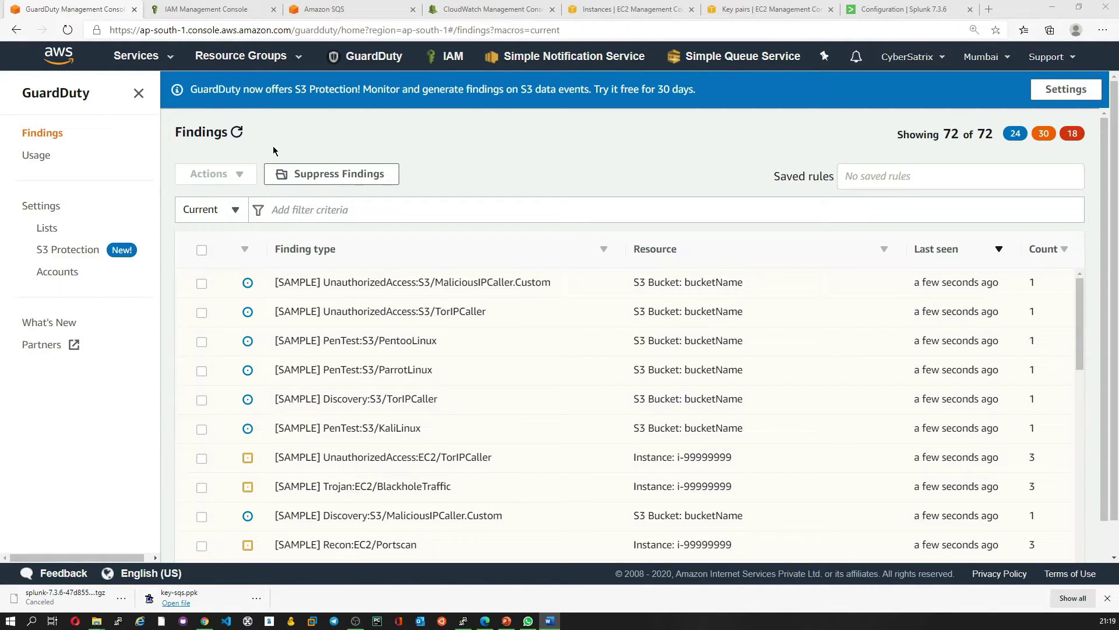
Start a new IAM policy in the visual editor with SQS as its service
click(188, 8)
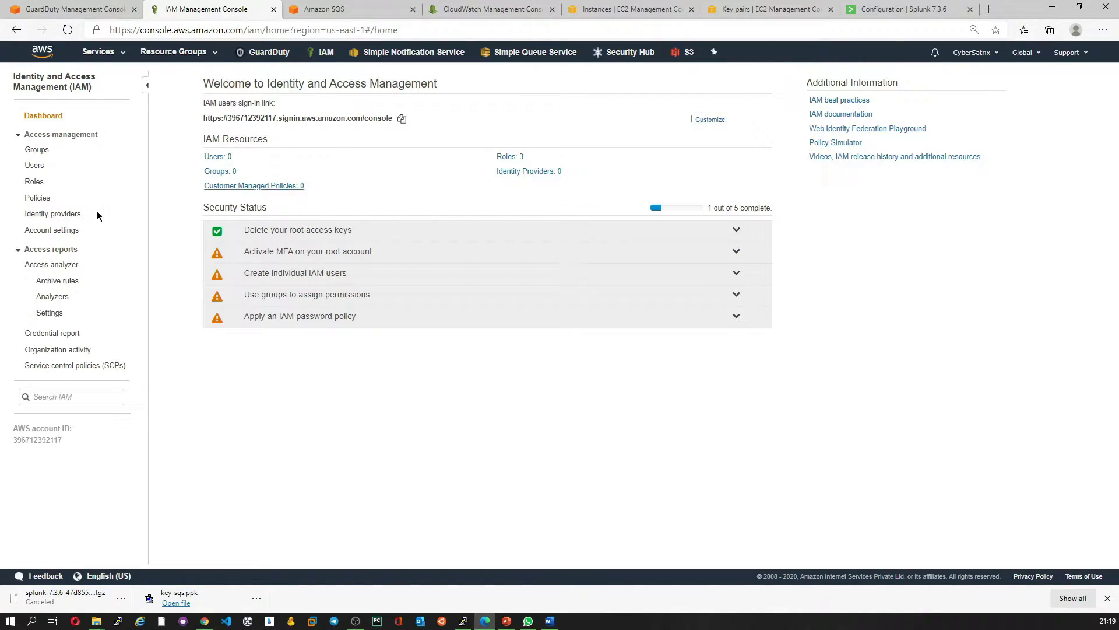
click(38, 198)
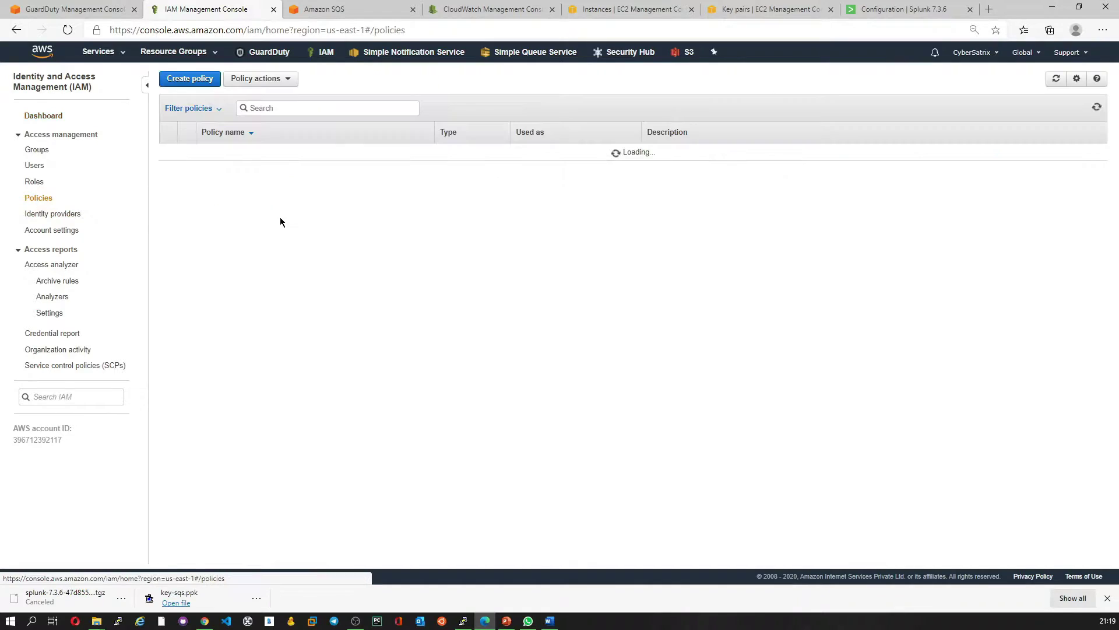
click(187, 82)
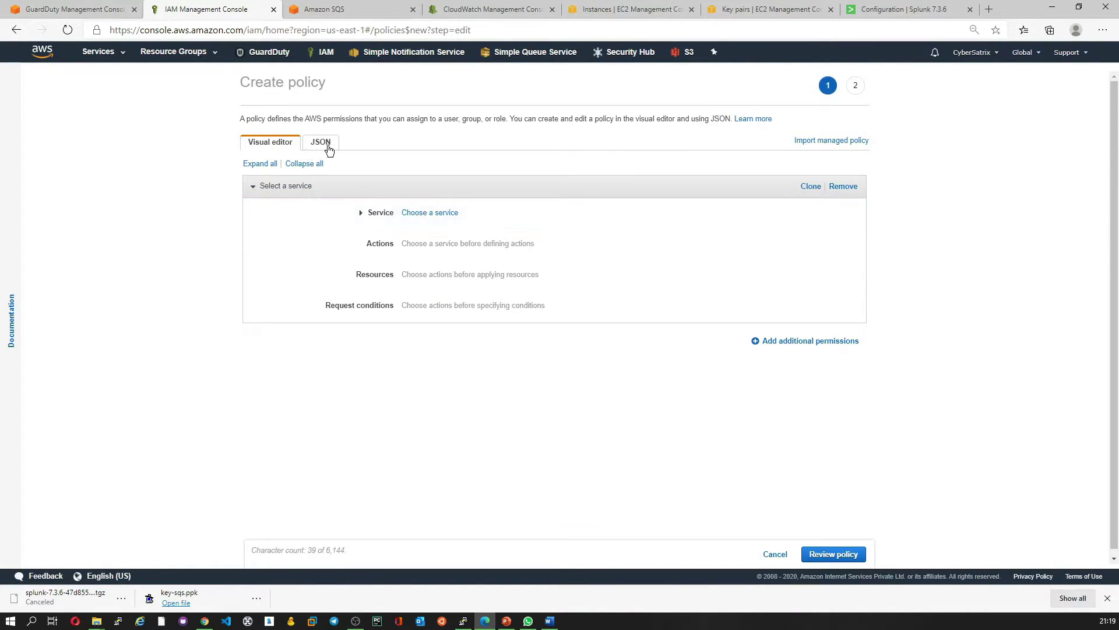
click(435, 217)
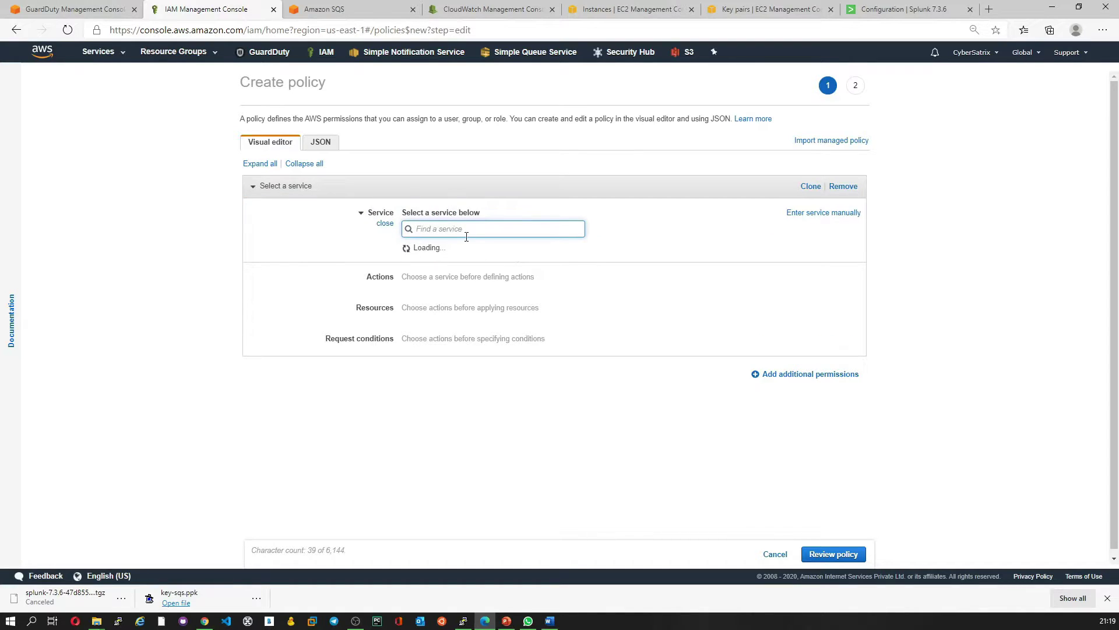
text(sqs)
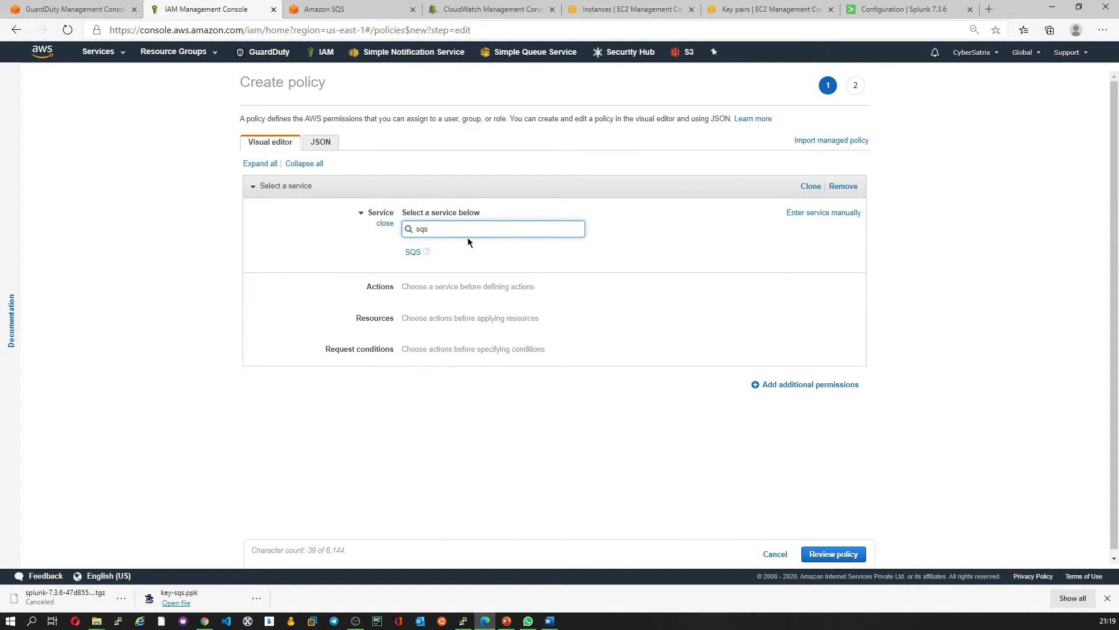
click(413, 251)
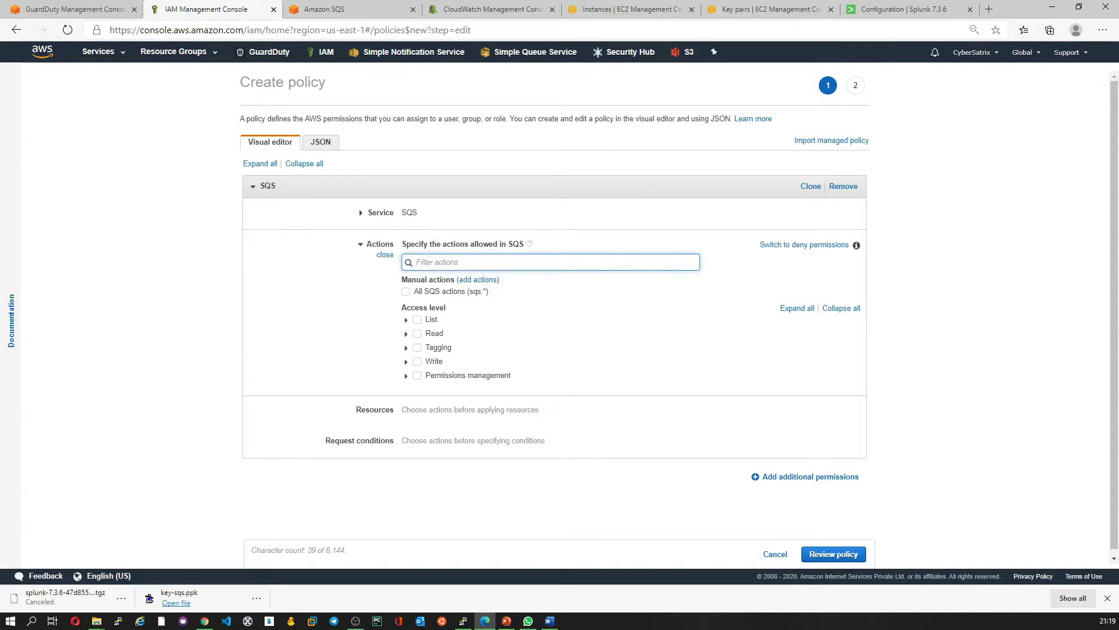
Allow all List and Read actions for SQS in the policy
click(406, 320)
click(417, 320)
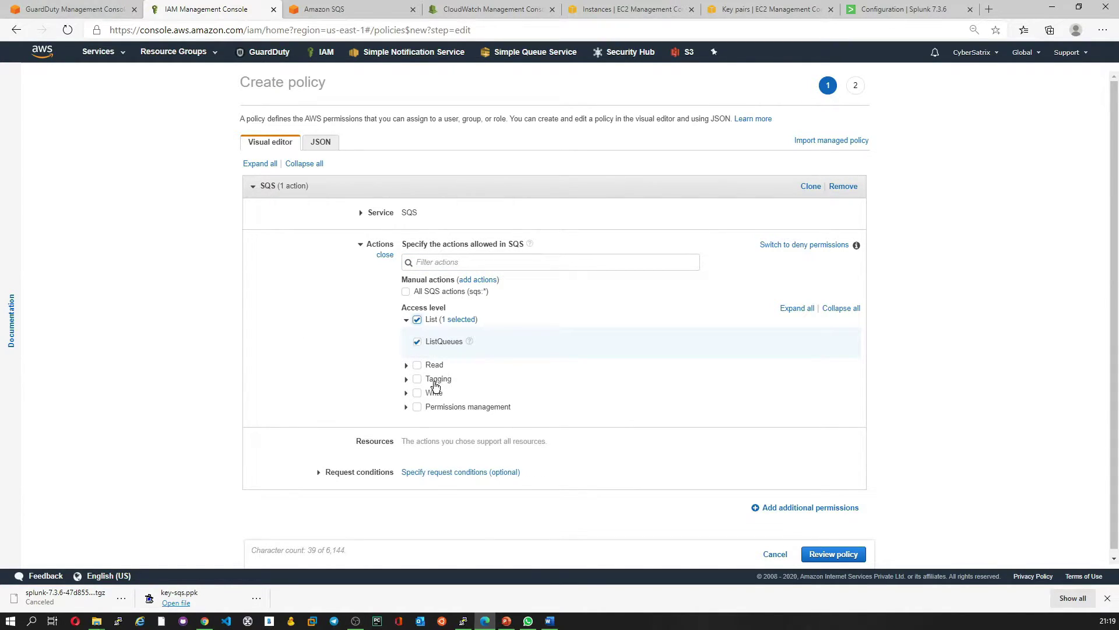
click(406, 365)
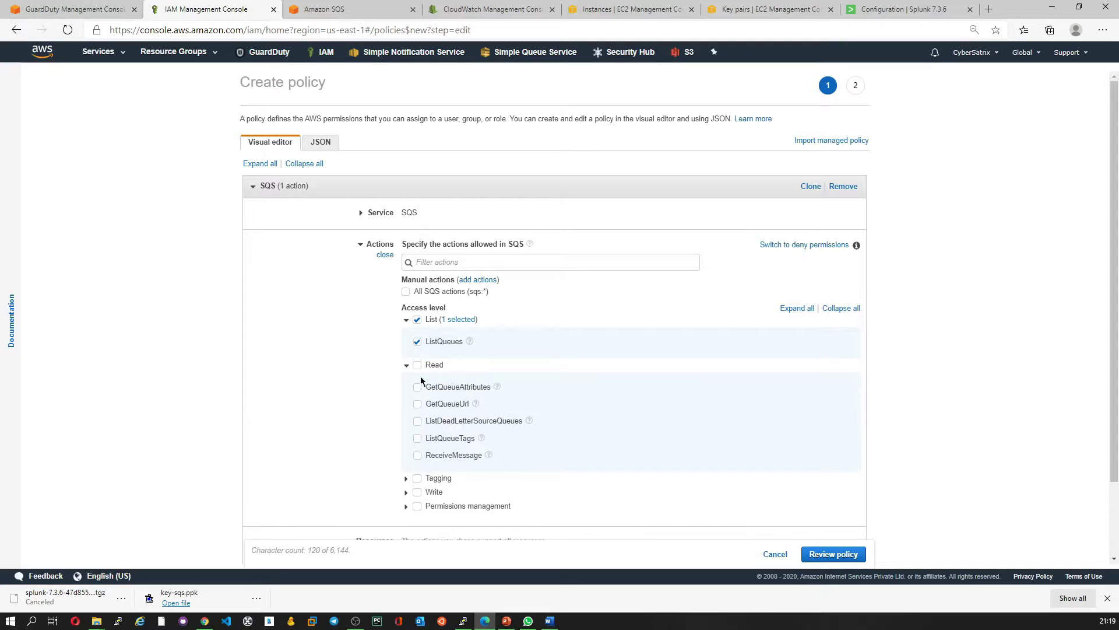
click(417, 365)
scroll(533, 379, down, 2)
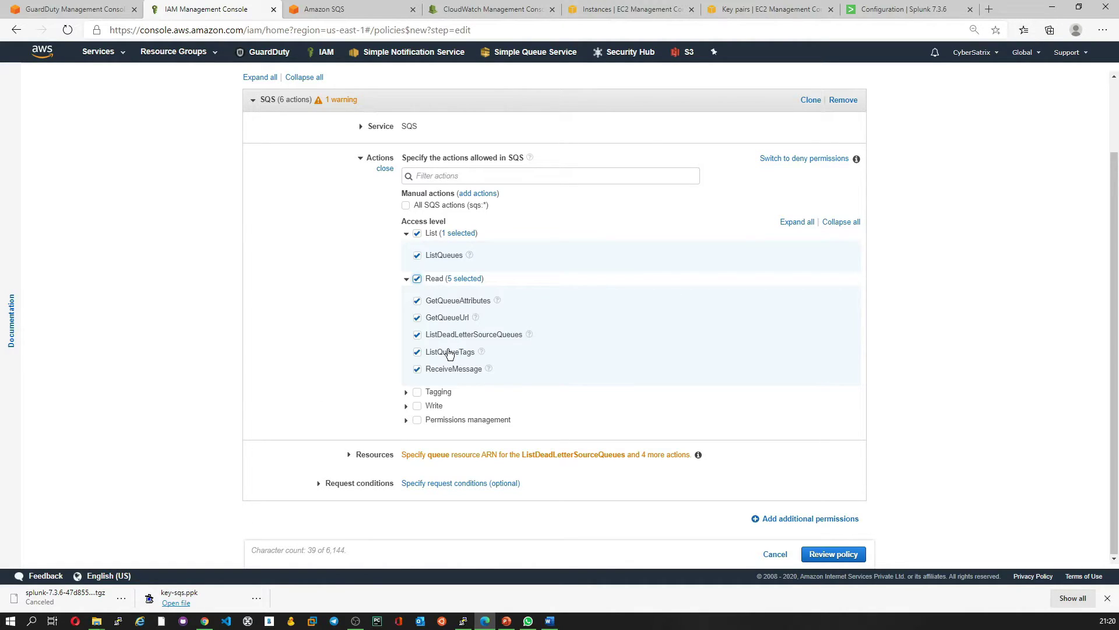
Apply the SQS permissions to any queue resource and proceed to the policy review
click(385, 168)
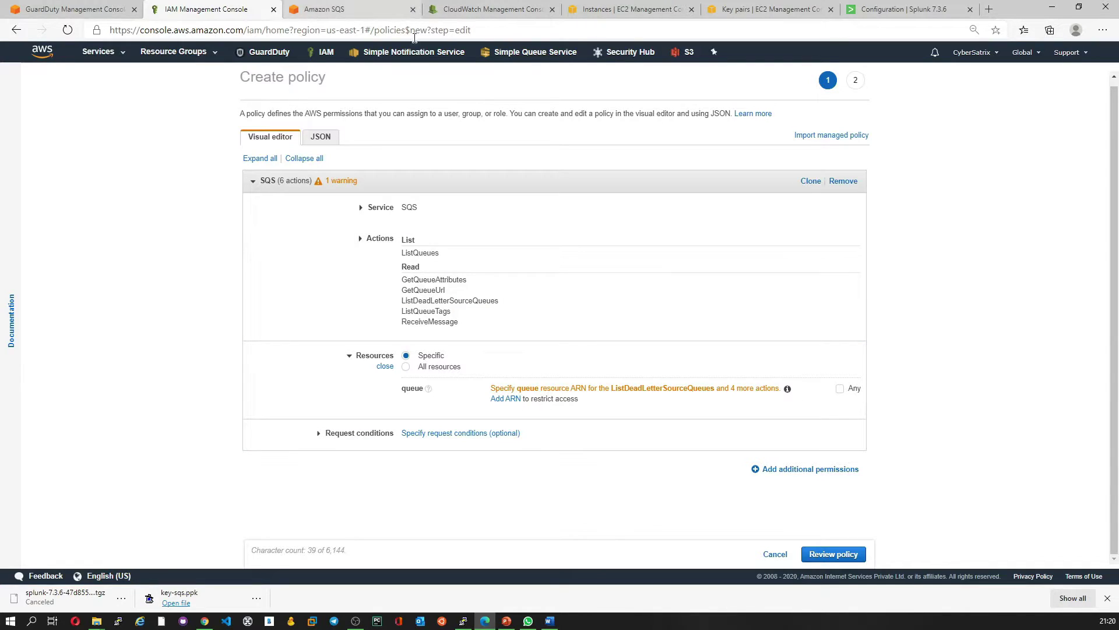
click(840, 389)
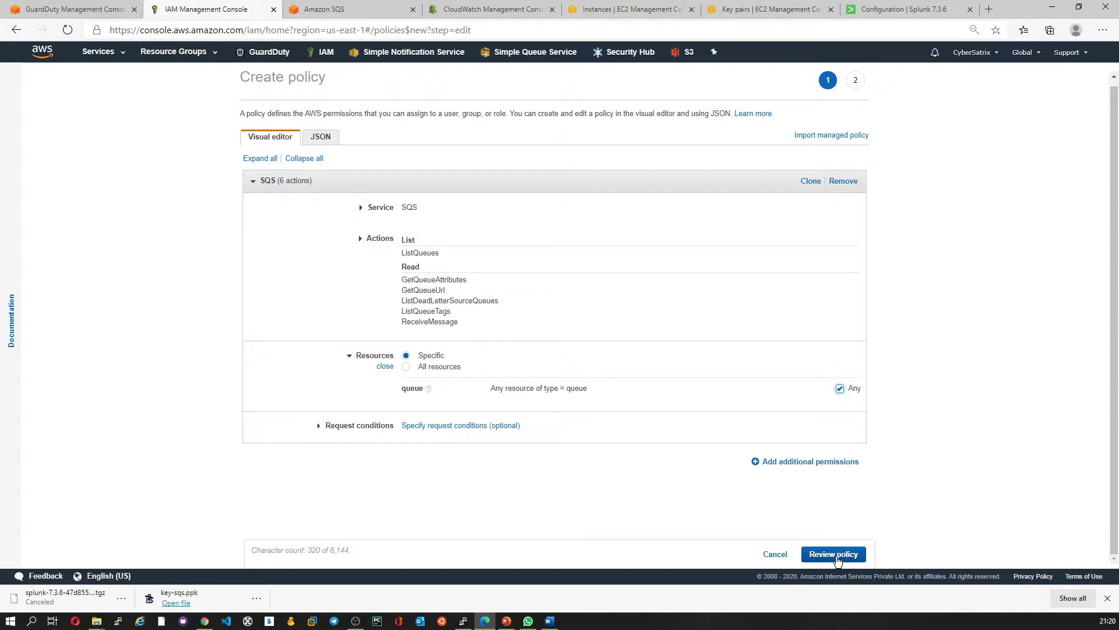
click(833, 554)
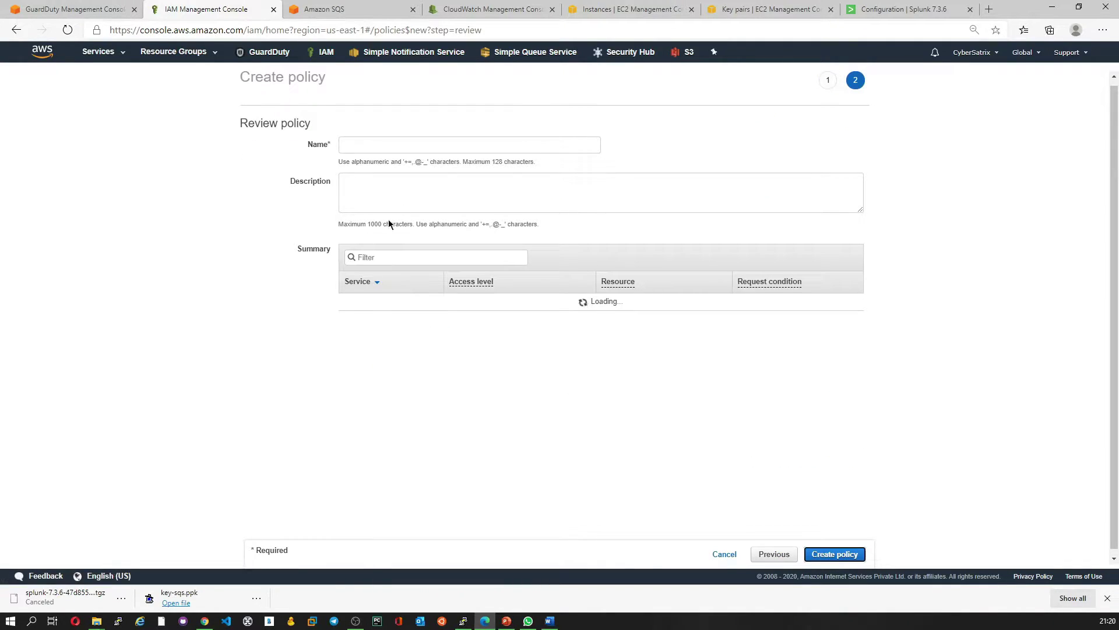
Name the policy policy-splunk-read-from-sqs and create it
click(407, 147)
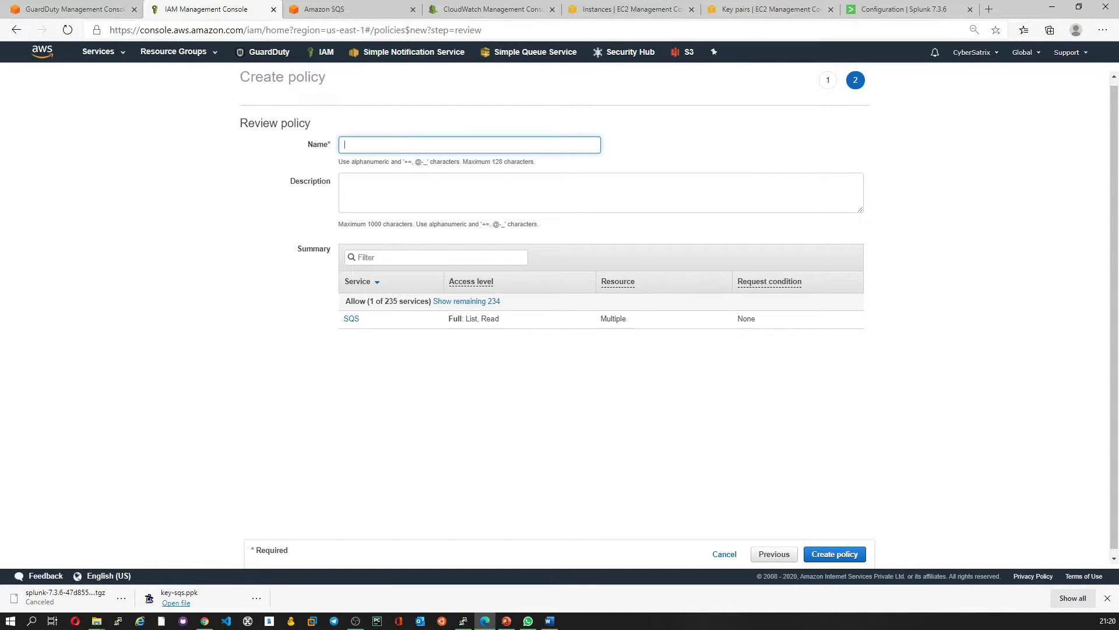
text(policy-splunk-read-from-sqs)
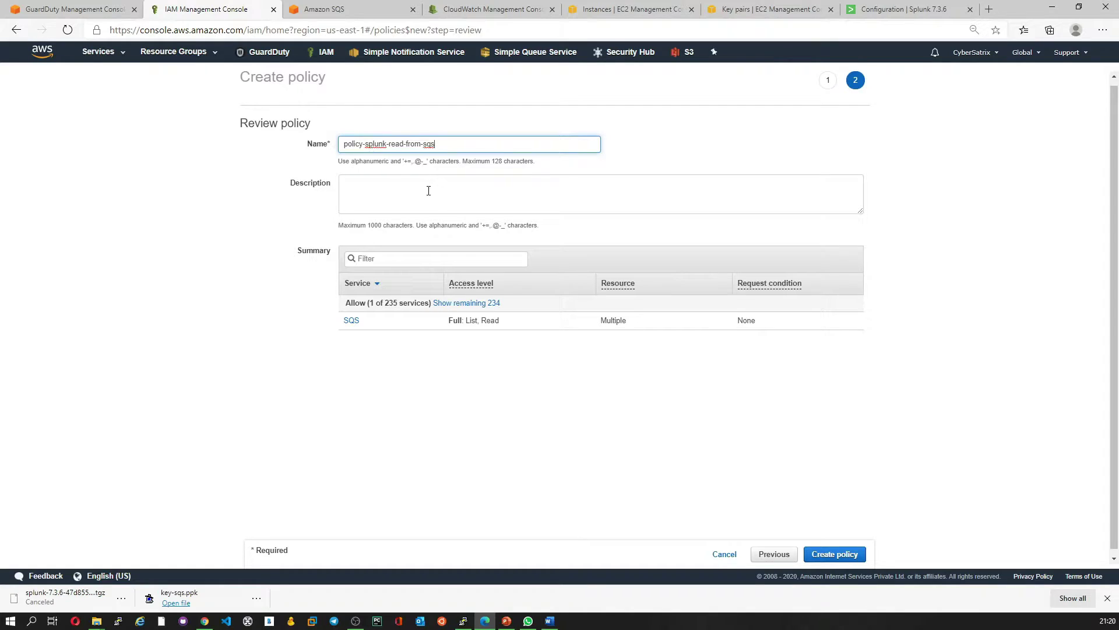
drag(458, 146, 360, 151)
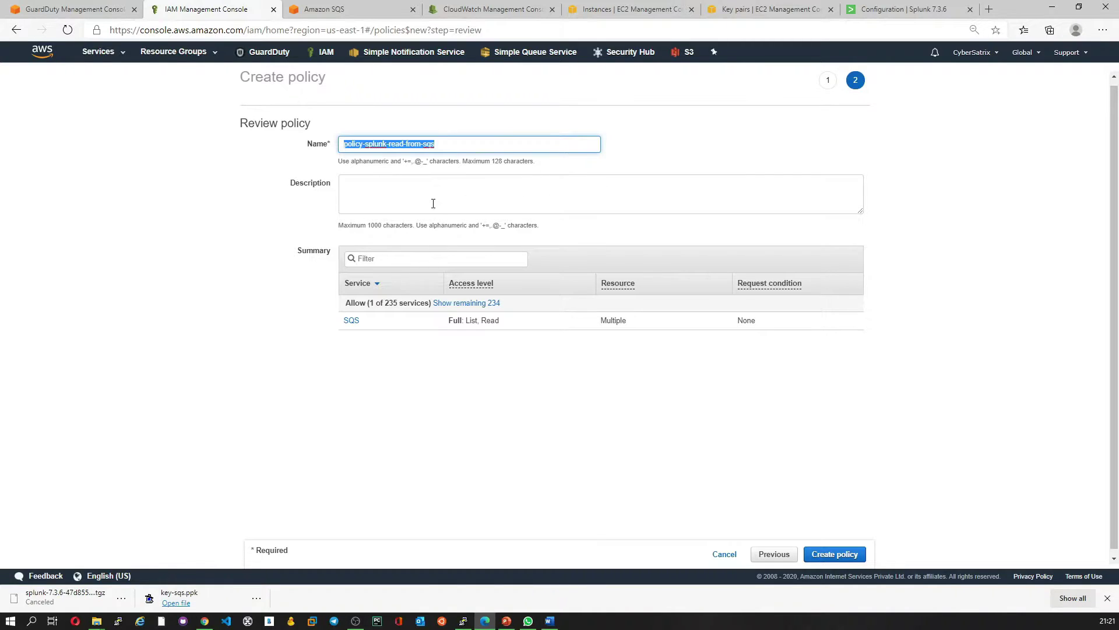
click(823, 555)
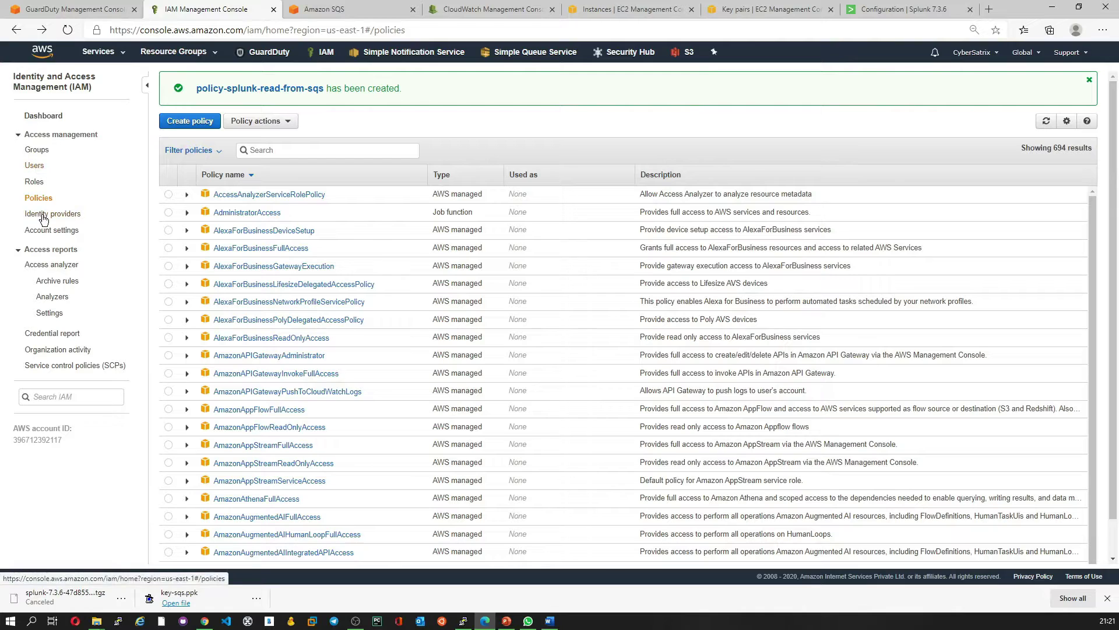
Start adding an IAM user named iamuser-splunk-sqs-poll with programmatic access
click(43, 169)
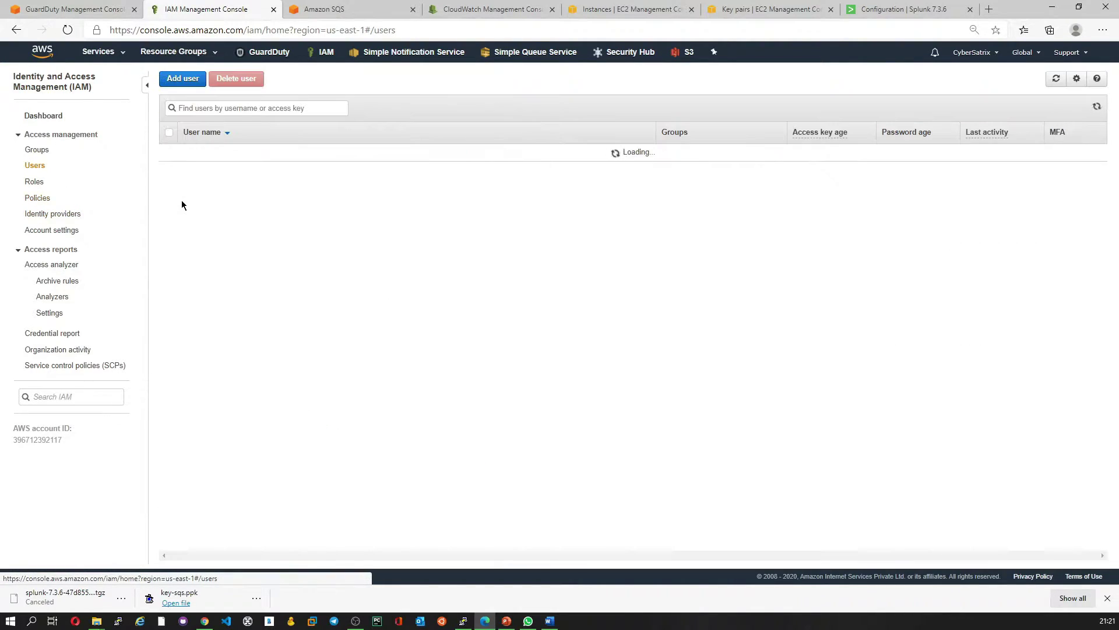
key(ctrl+plus)
key(ctrl+plus)
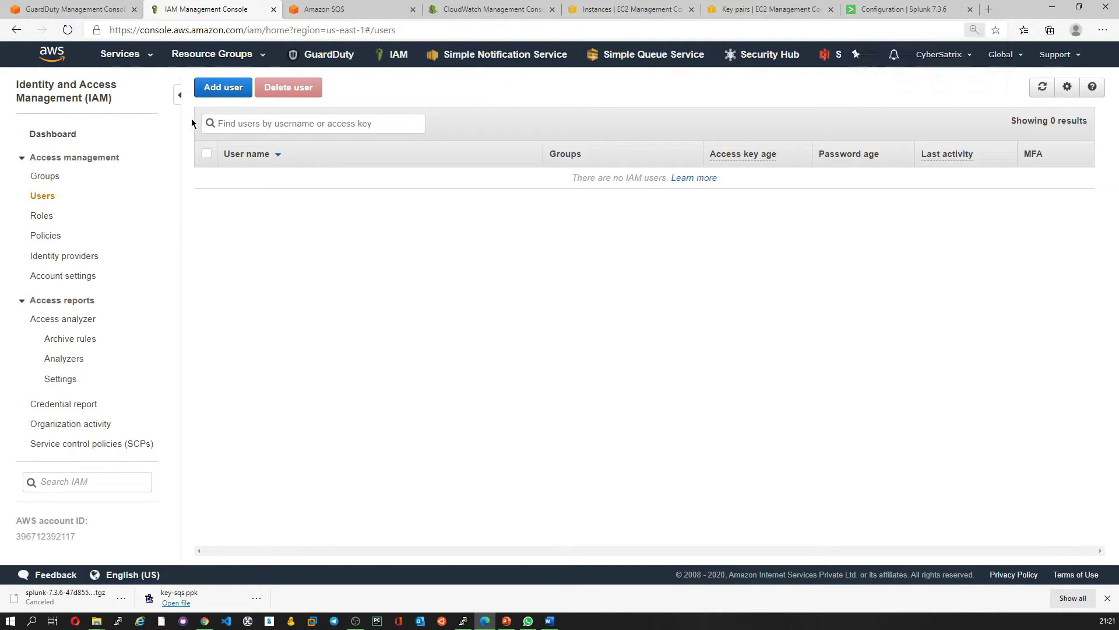
click(222, 87)
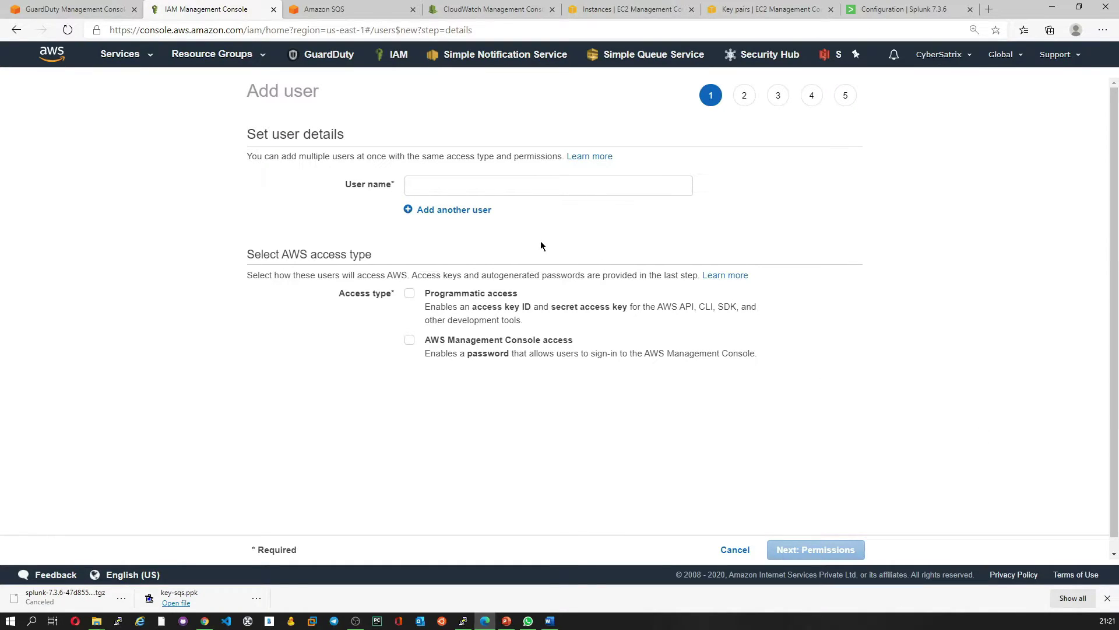
click(490, 188)
text(iam)
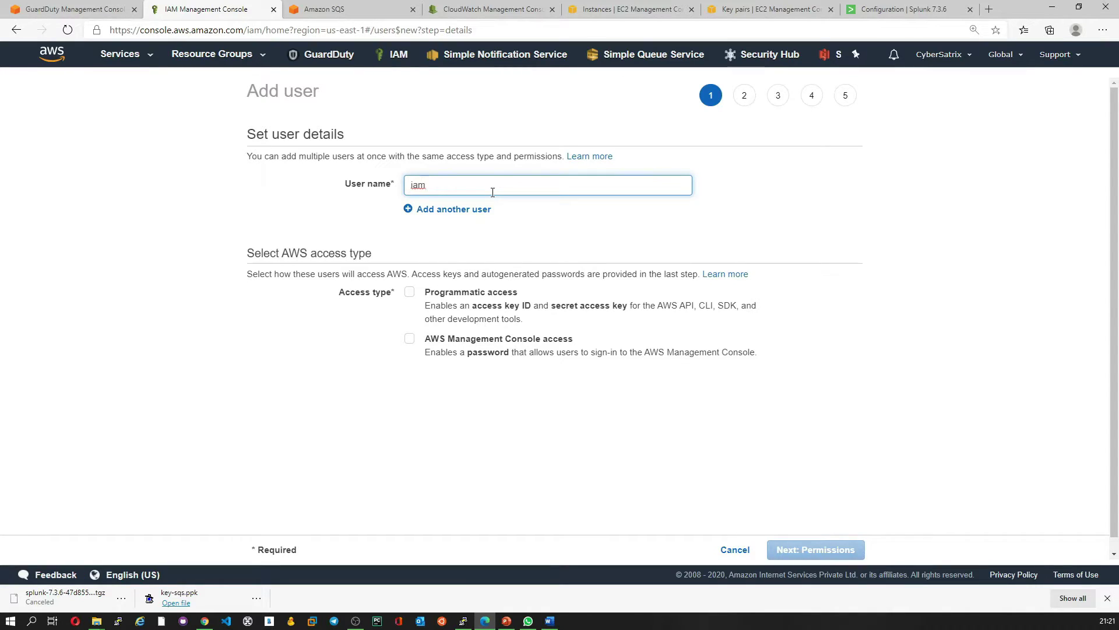
text(user-splunk)
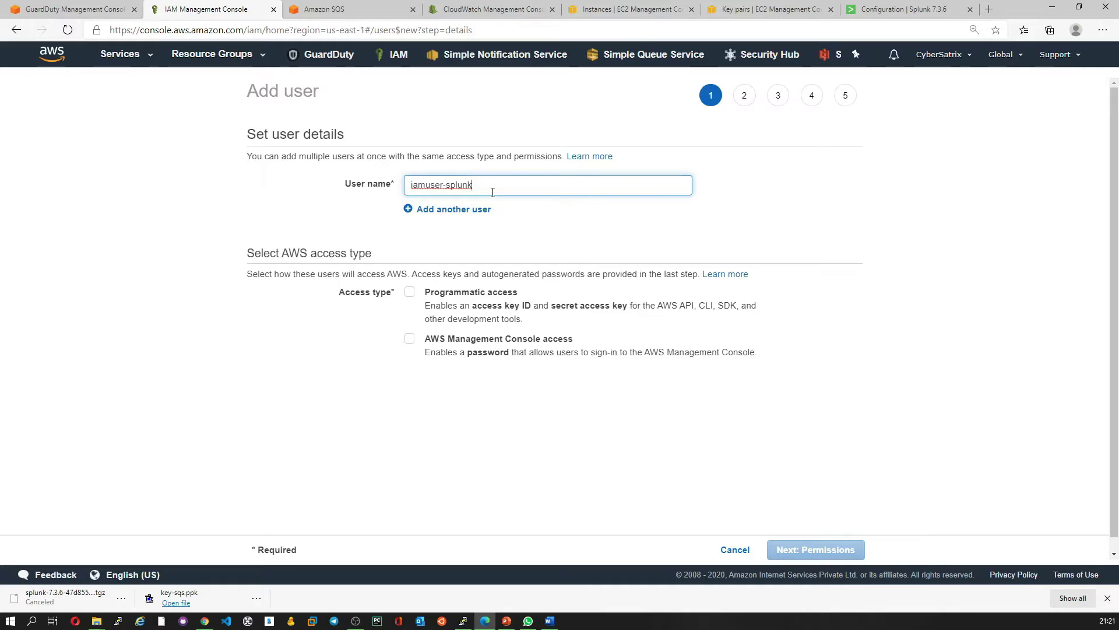
text(-sqs-poll)
click(412, 294)
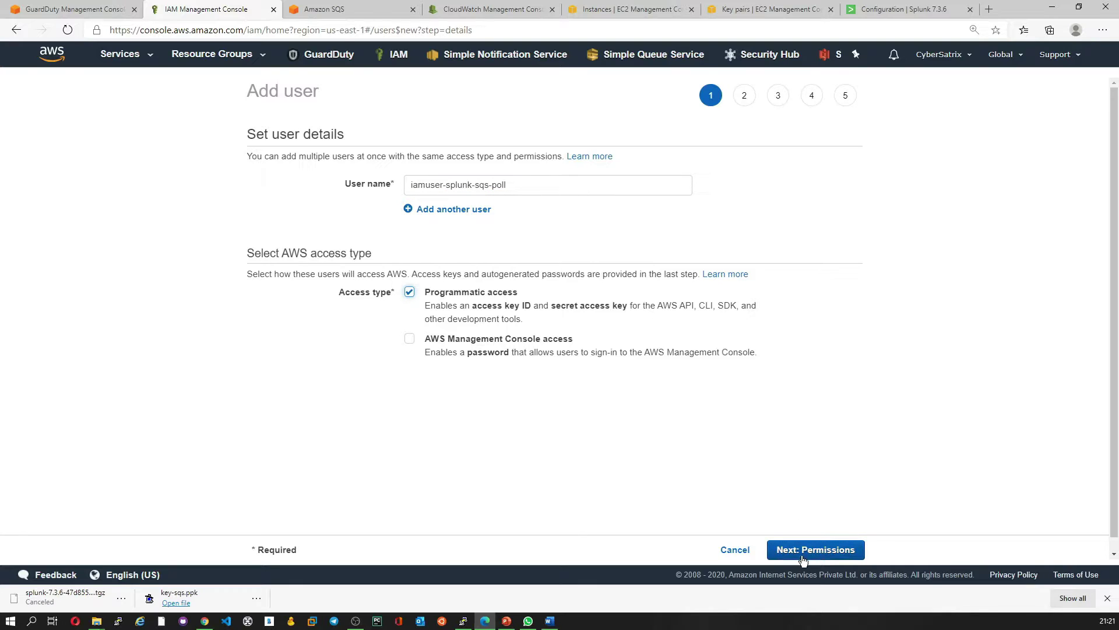
Attach the existing policy policy-splunk-read-from-sqs directly to the new user
click(806, 554)
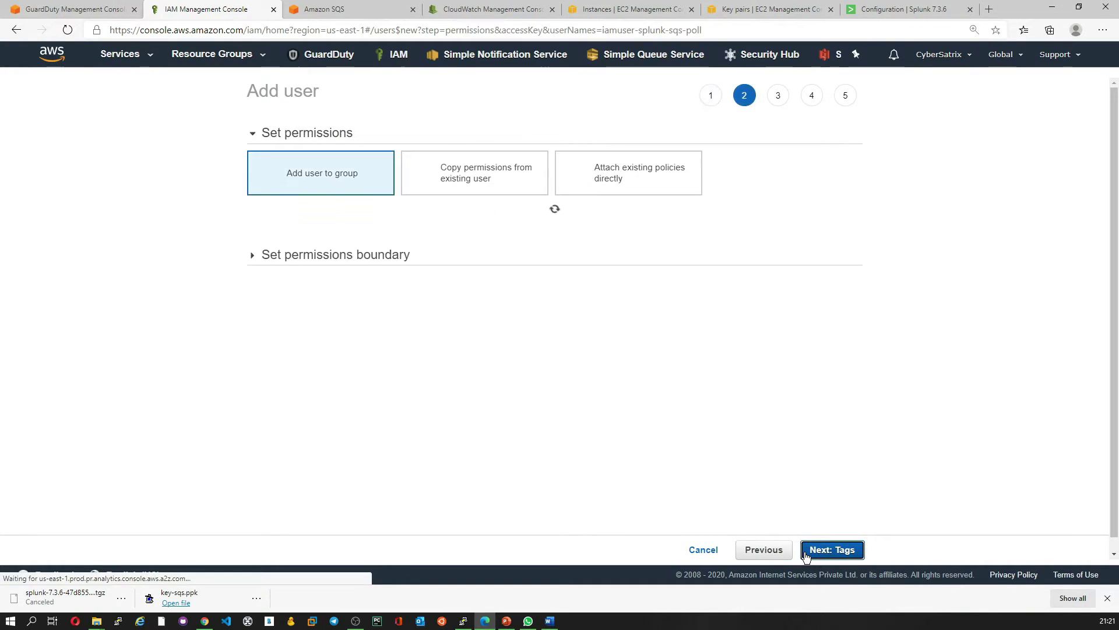
click(639, 182)
click(352, 247)
text(sp)
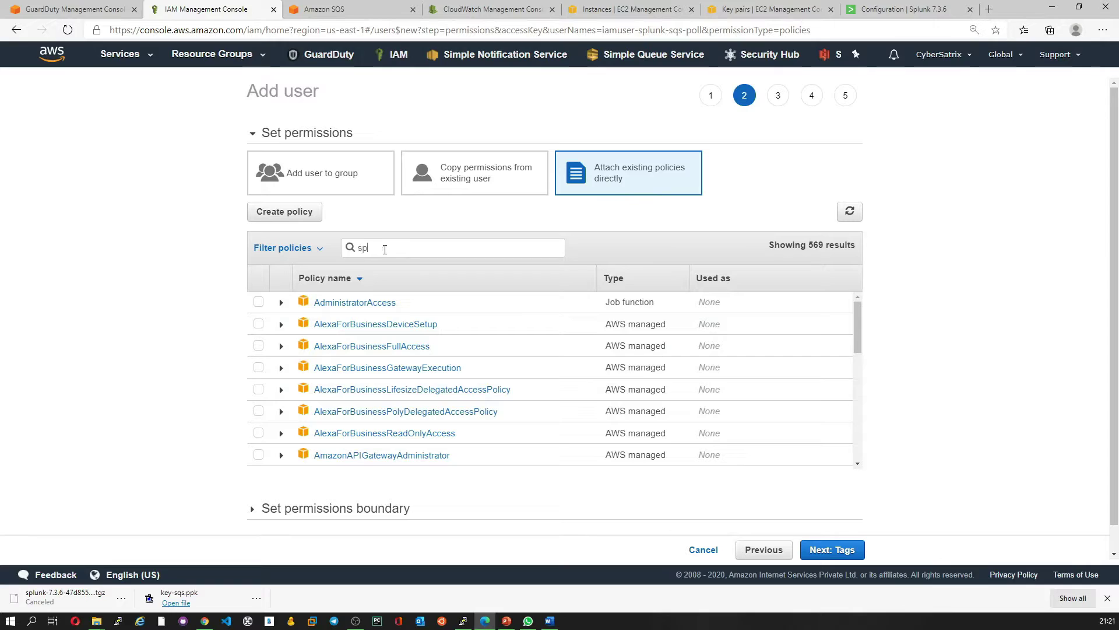
text(lunk)
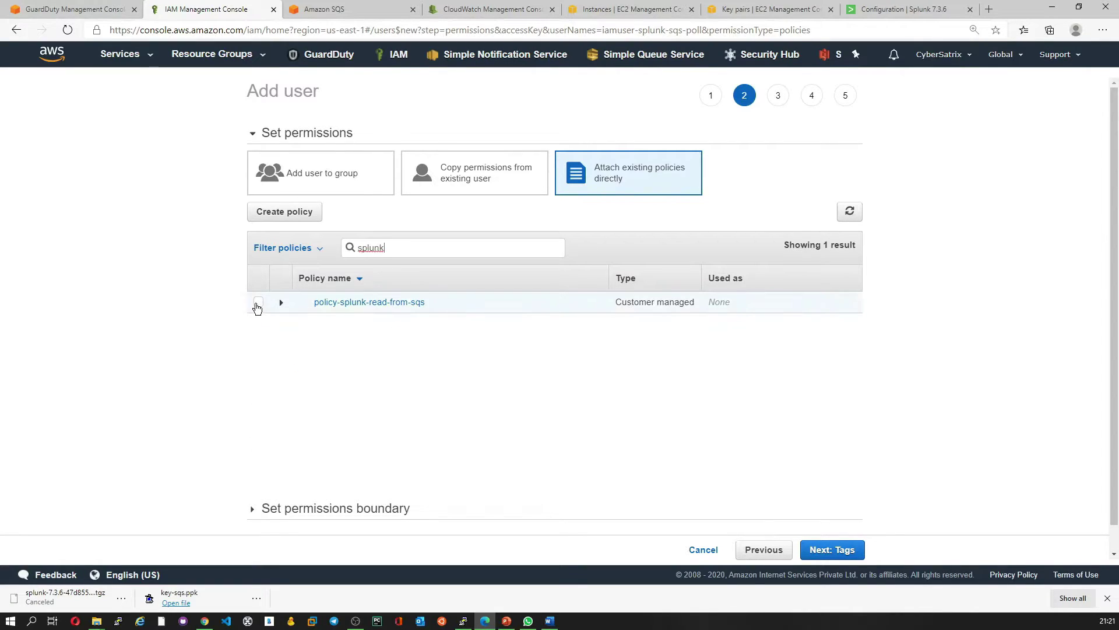
click(258, 303)
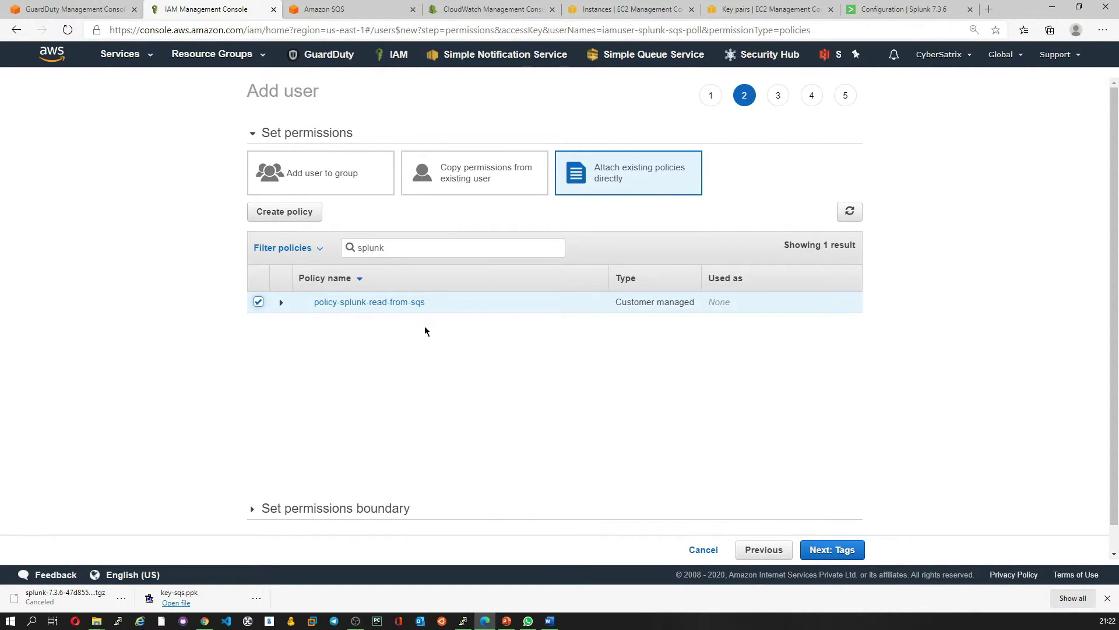
Create the user without tags and download its credentials as a CSV file
click(834, 549)
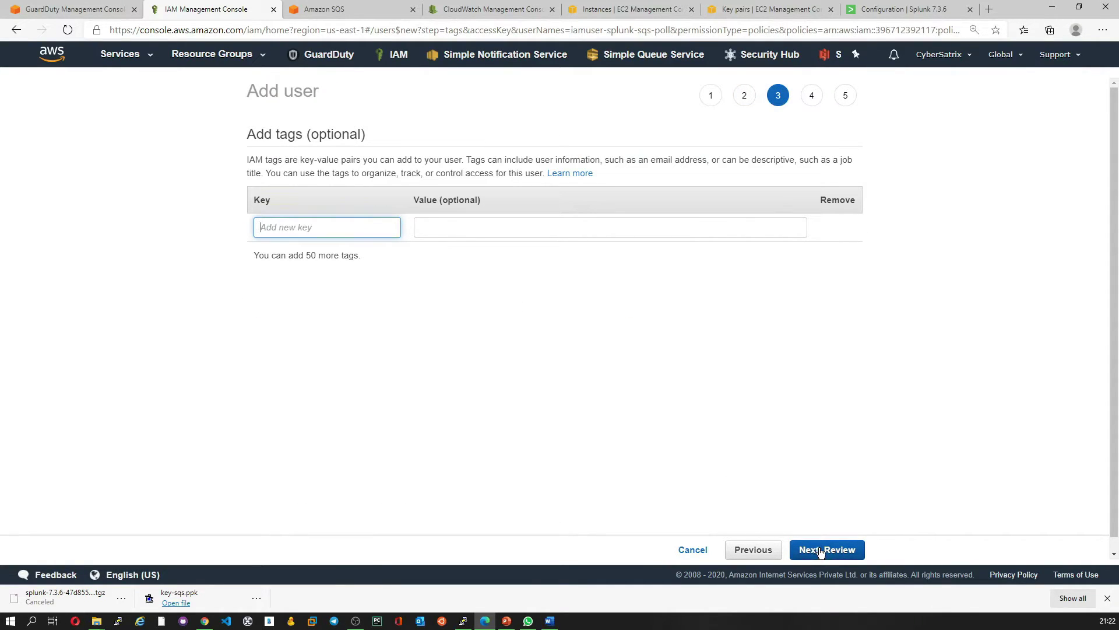
click(820, 550)
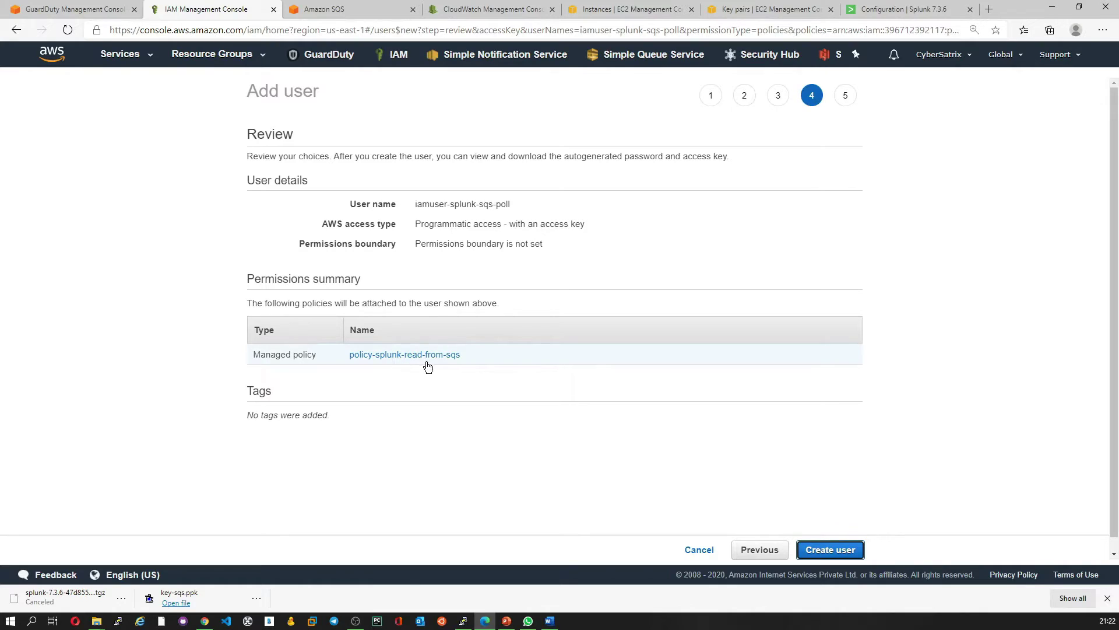
click(835, 550)
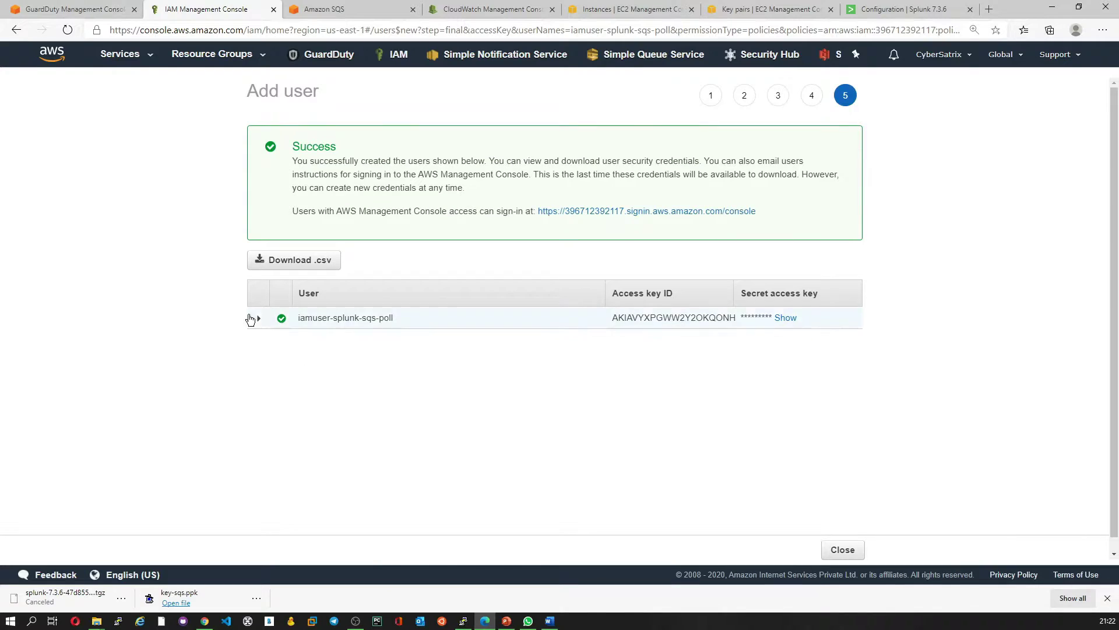
click(306, 261)
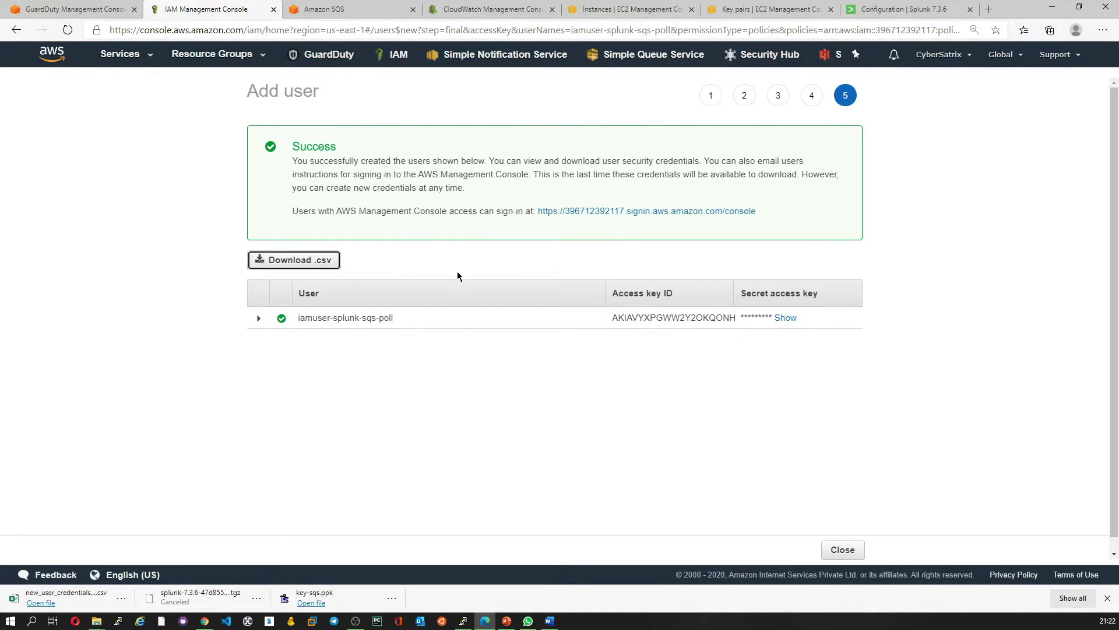
click(843, 549)
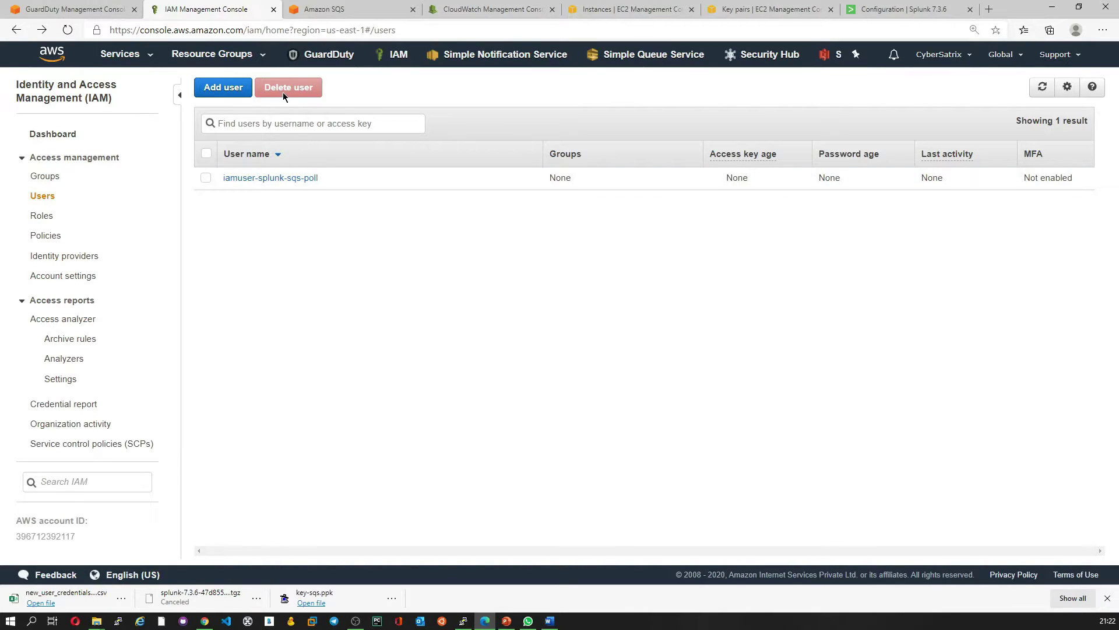
Go to the Simple Queue Service console and start creating a queue
click(334, 10)
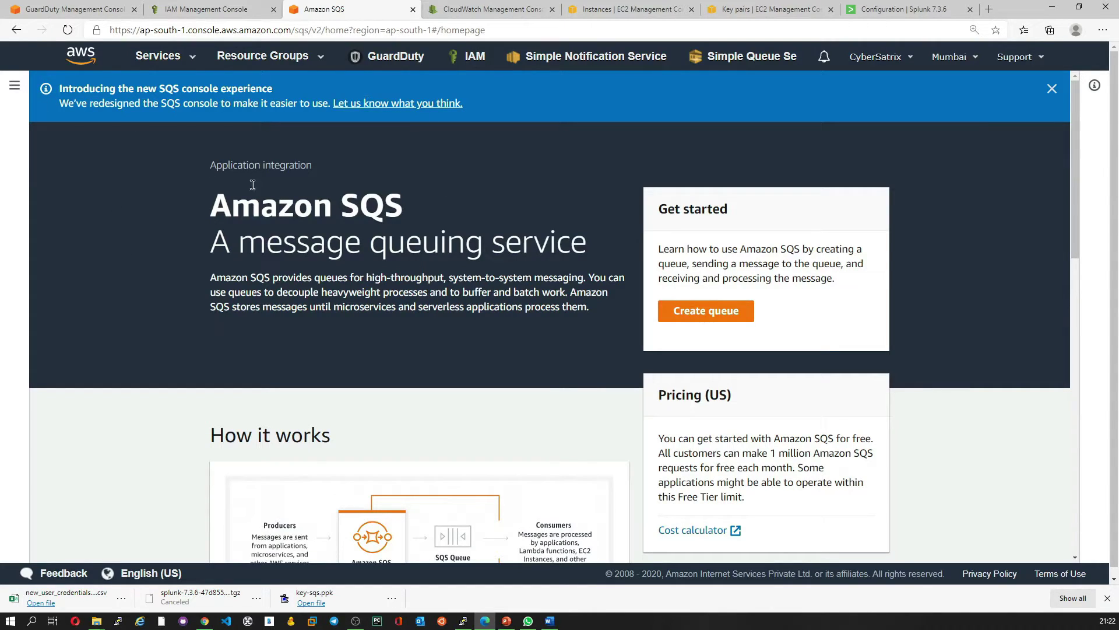
click(187, 56)
text(cloudwa)
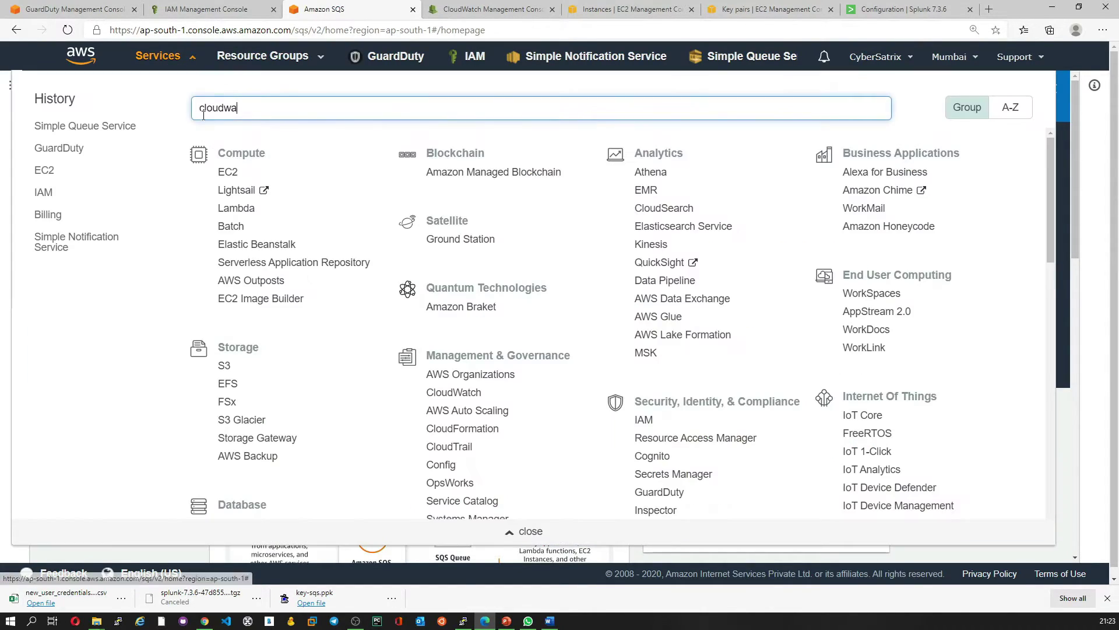
drag(274, 112, 183, 104)
text(sq)
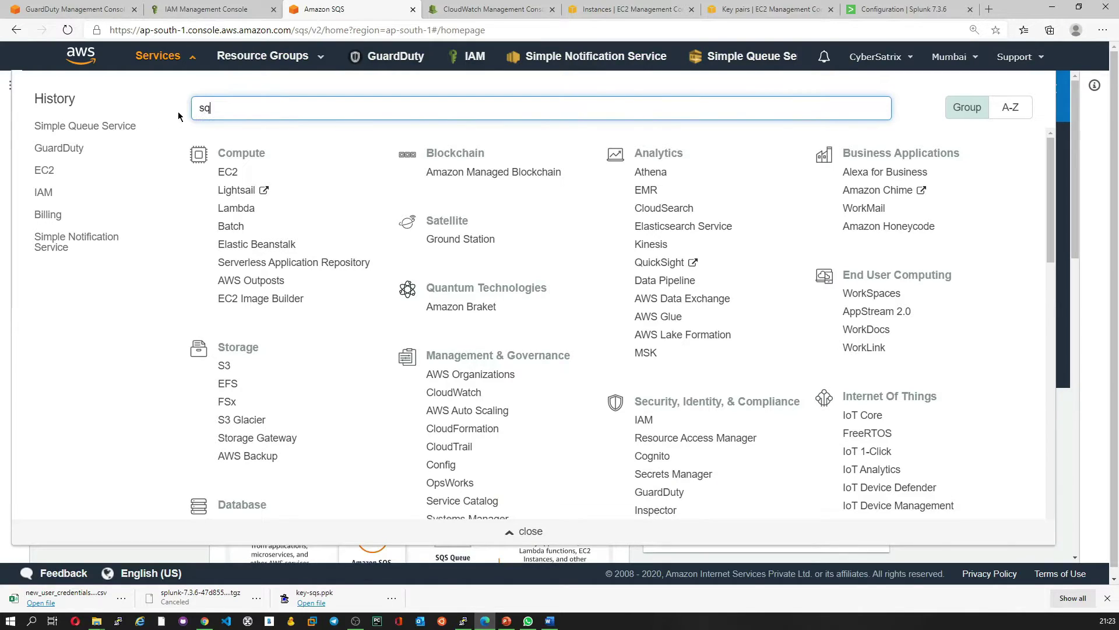
text(s)
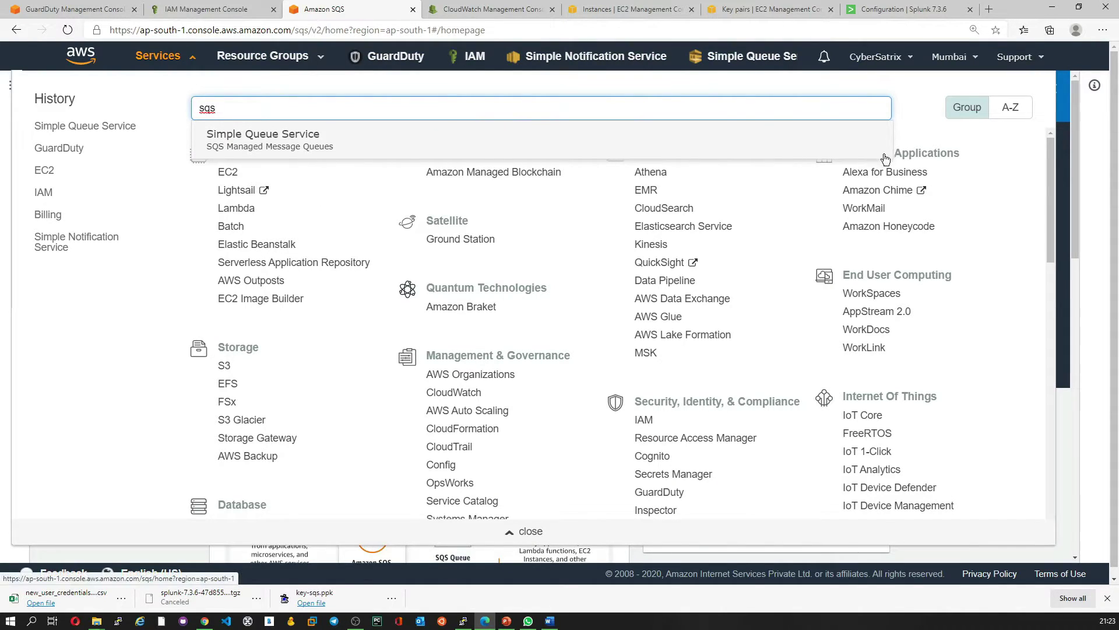
key(Return)
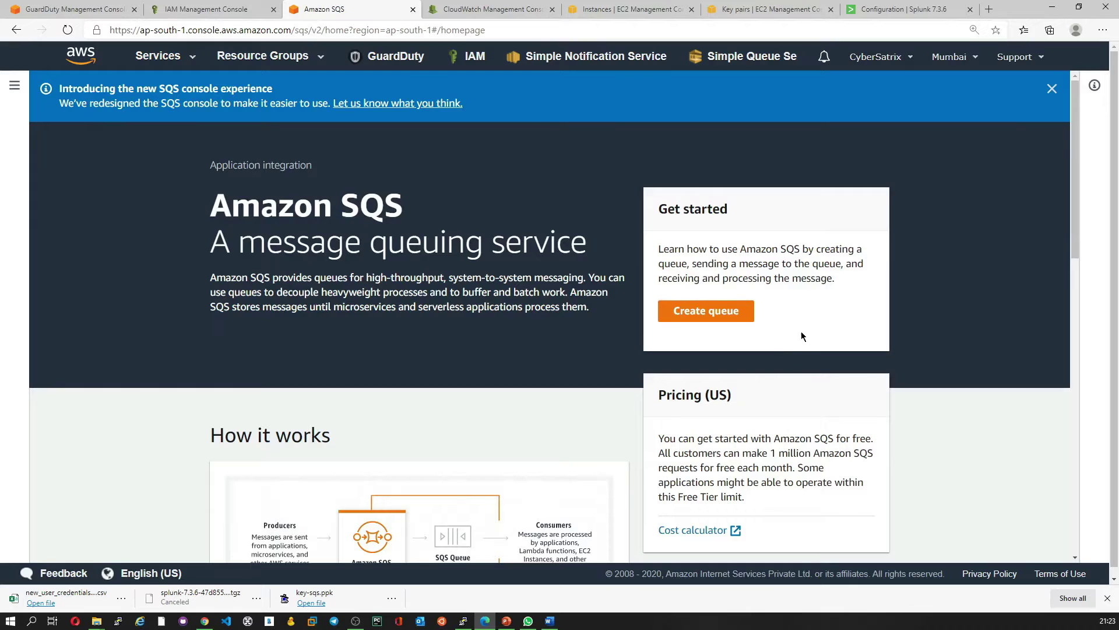
click(710, 312)
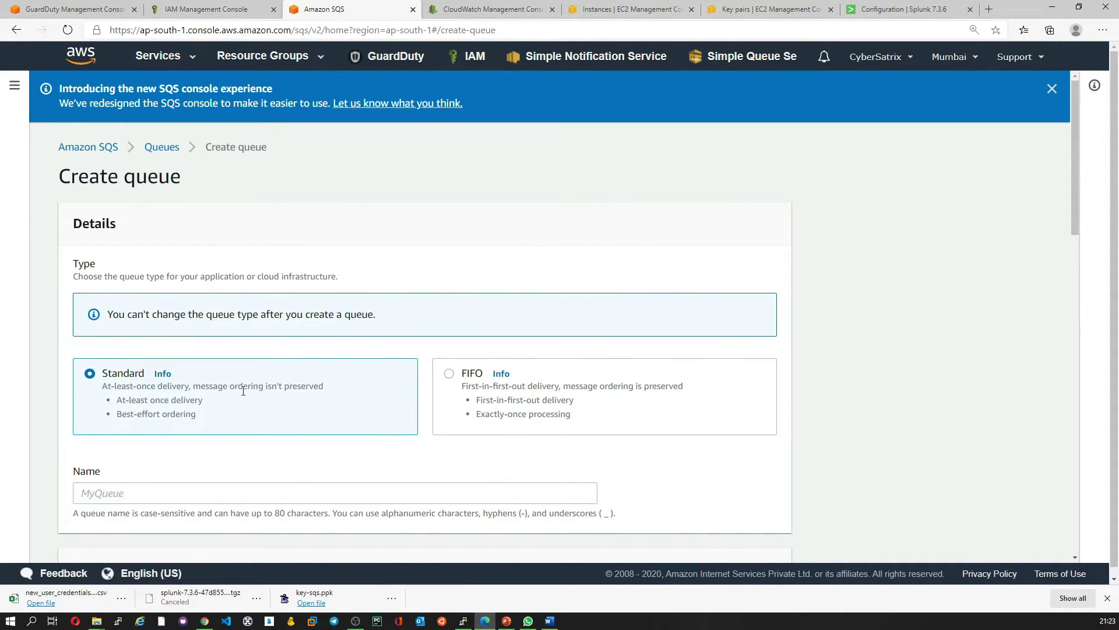
Keep the Standard queue type and name the queue sqs-queue-guardduty-fndings
scroll(152, 286, down, 1)
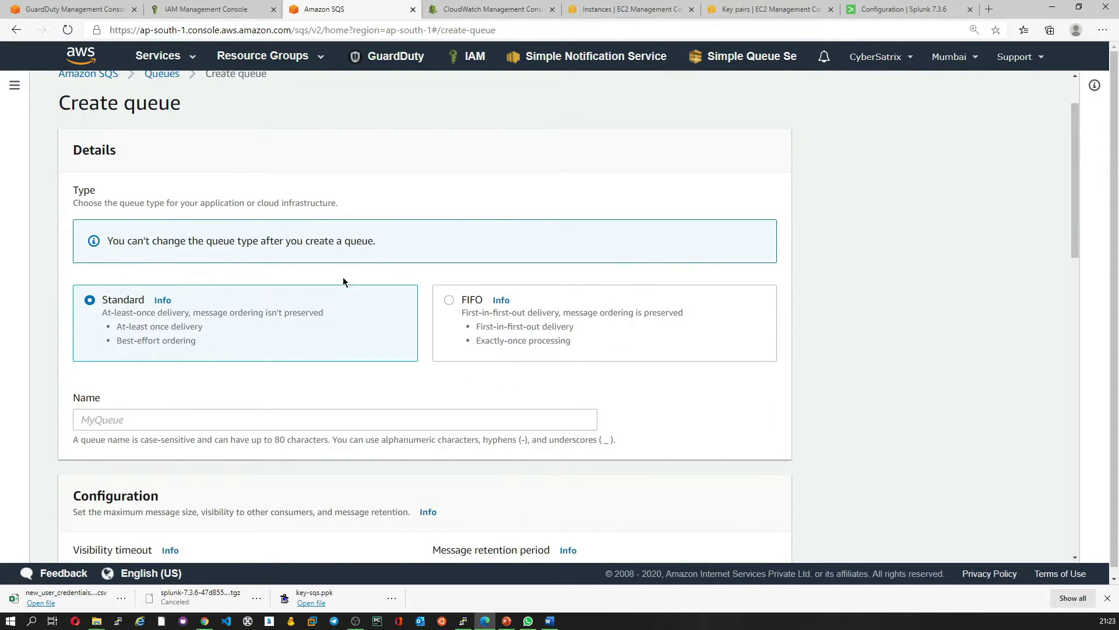
scroll(185, 315, down, 2)
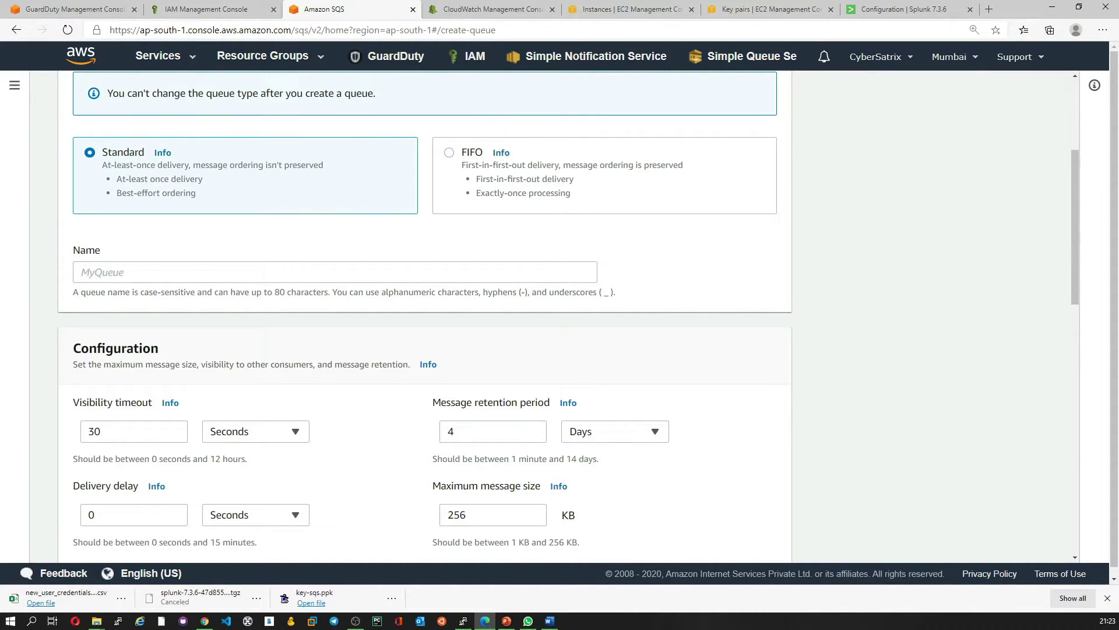
click(130, 271)
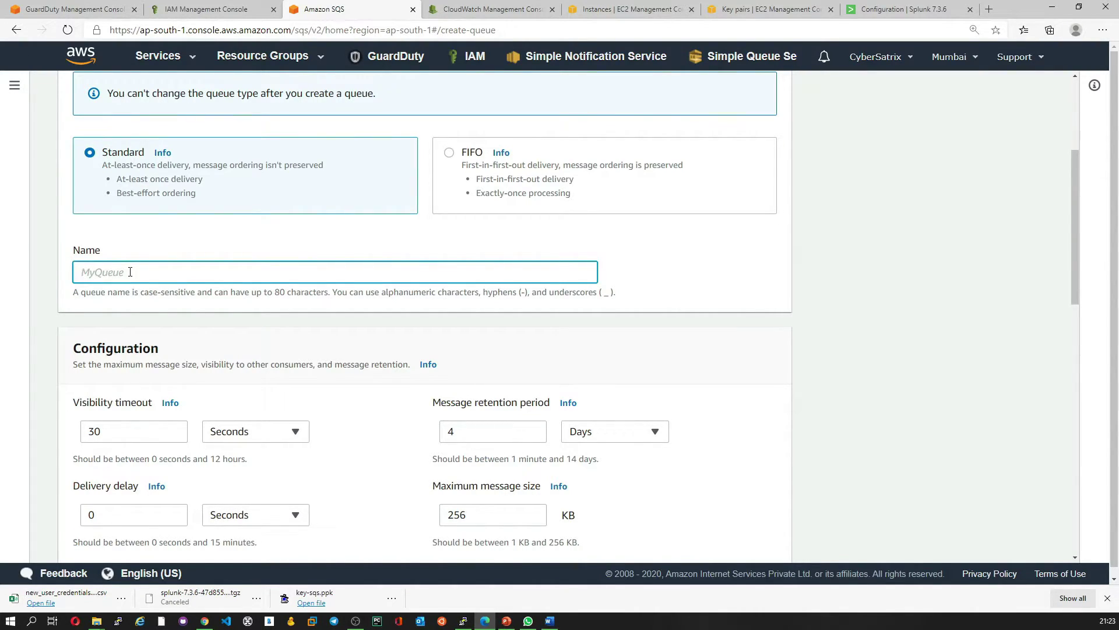
text(sqs-queue-guardduy-fndings)
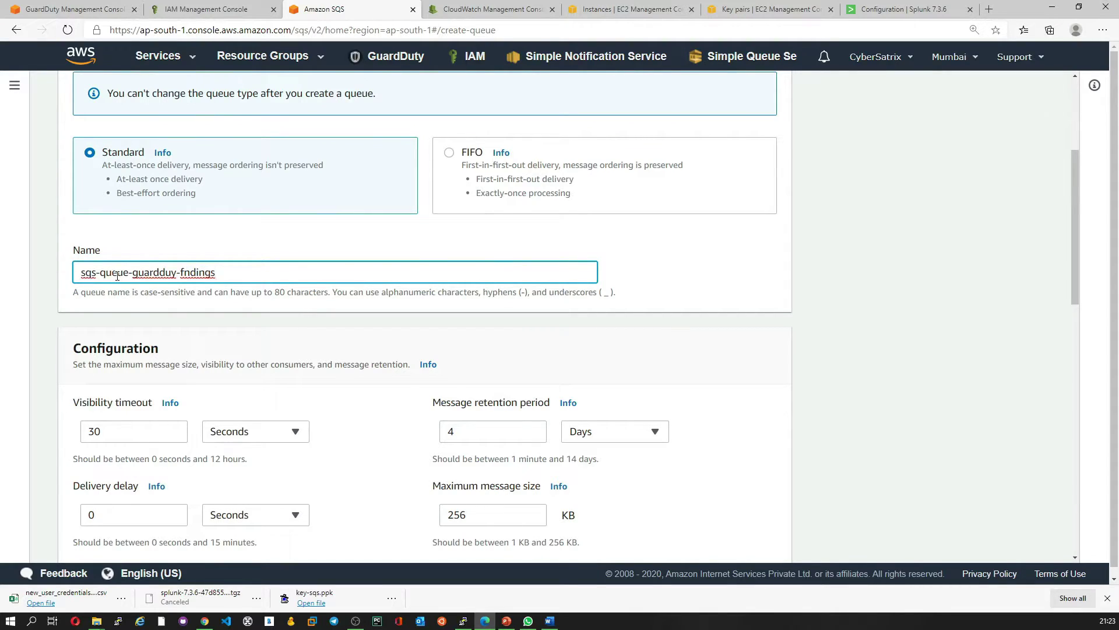
click(175, 271)
text(t)
Examine the queue's message retention, maximum message size and timing settings, and read the help on visibility timeout
scroll(277, 302, down, 3)
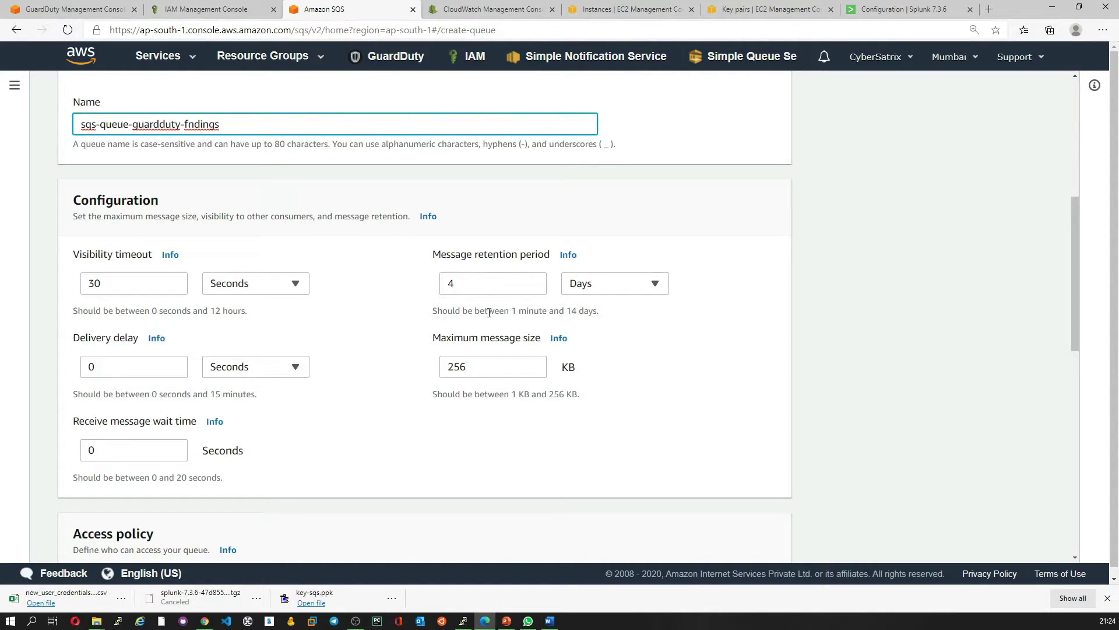
drag(509, 311, 542, 314)
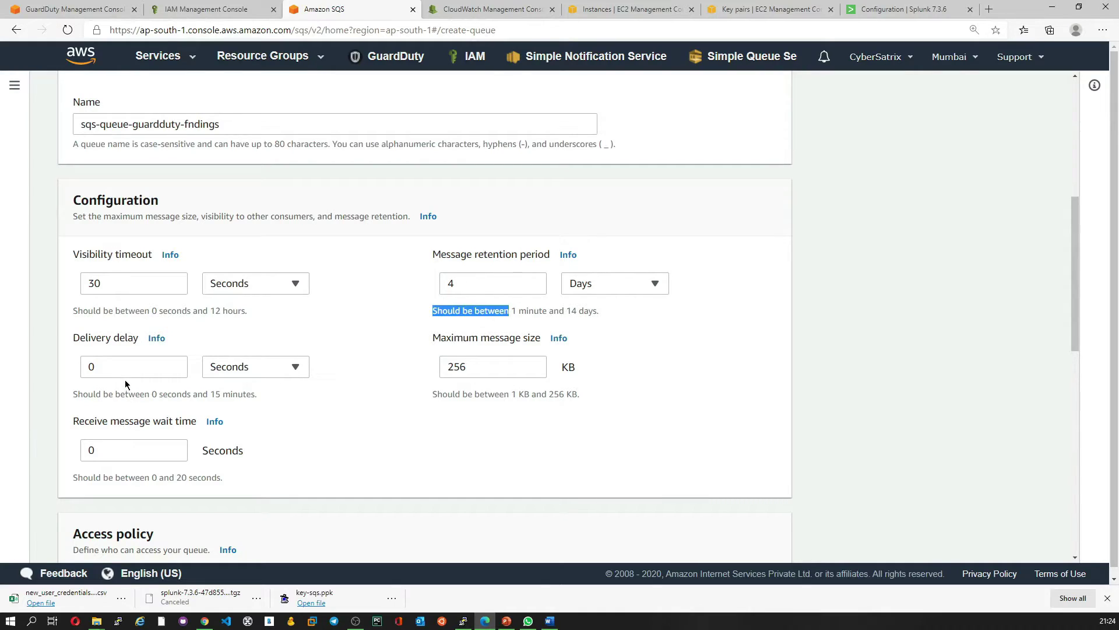
click(523, 348)
drag(512, 367, 427, 368)
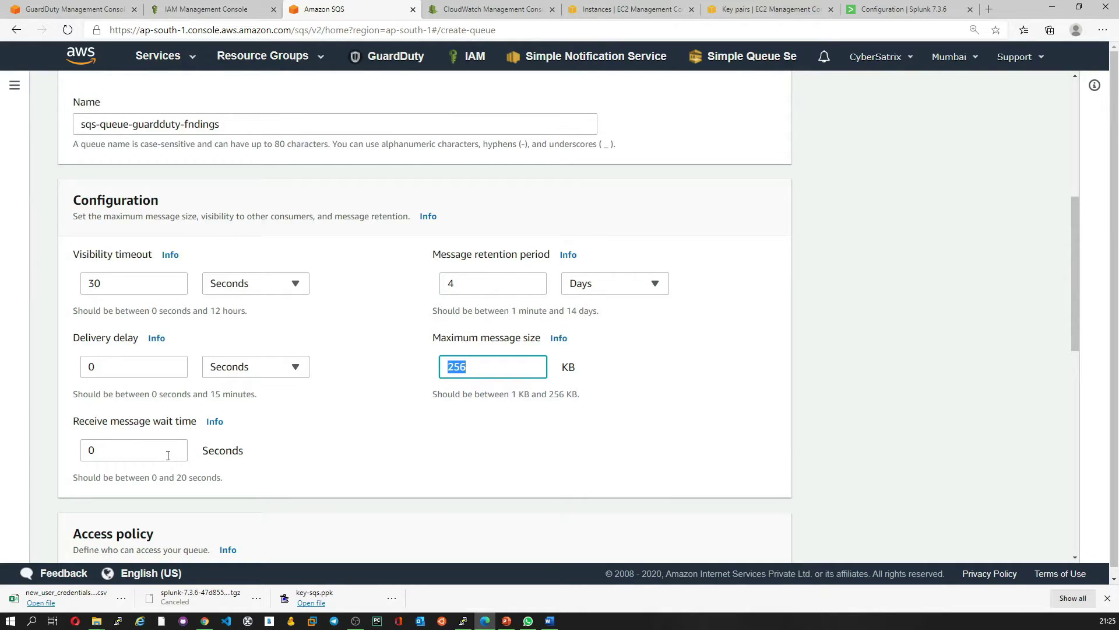
scroll(177, 442, down, 3)
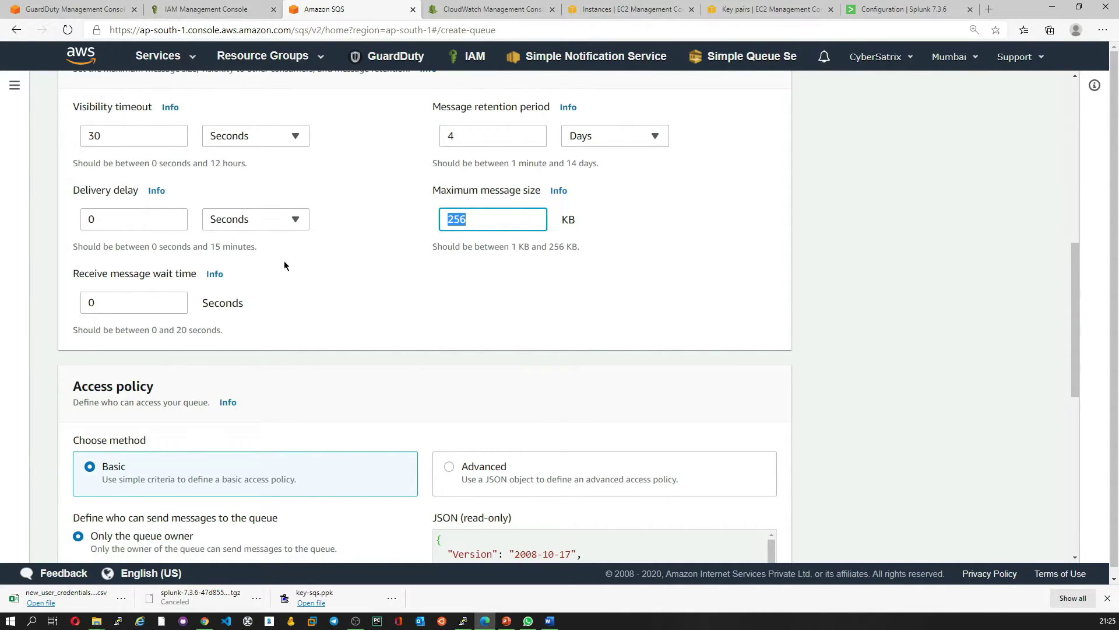
scroll(324, 331, up, 1)
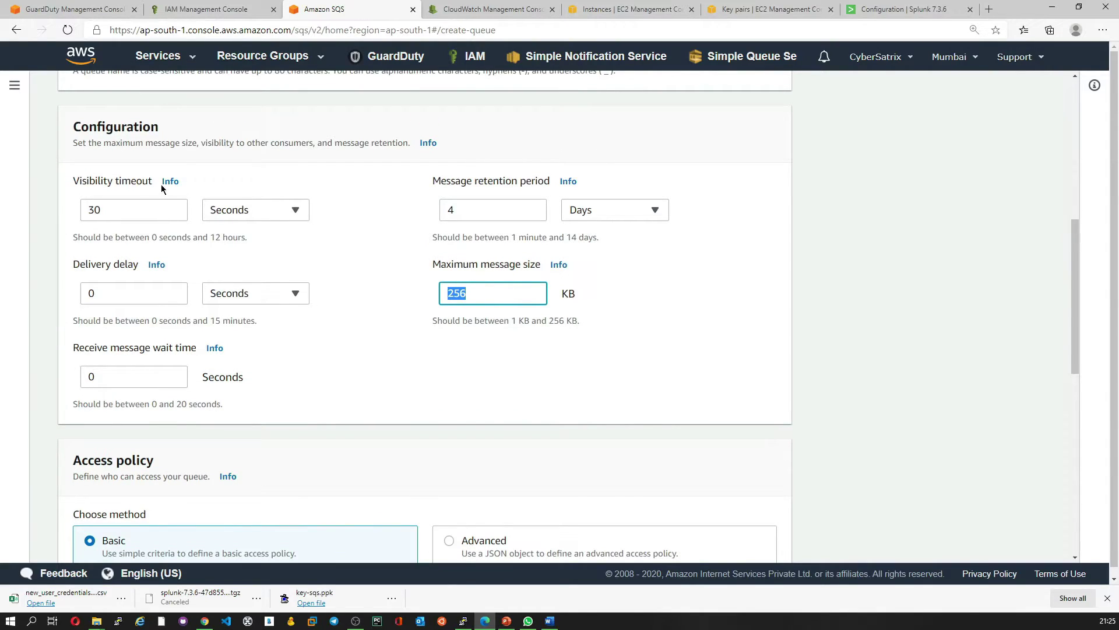
click(170, 181)
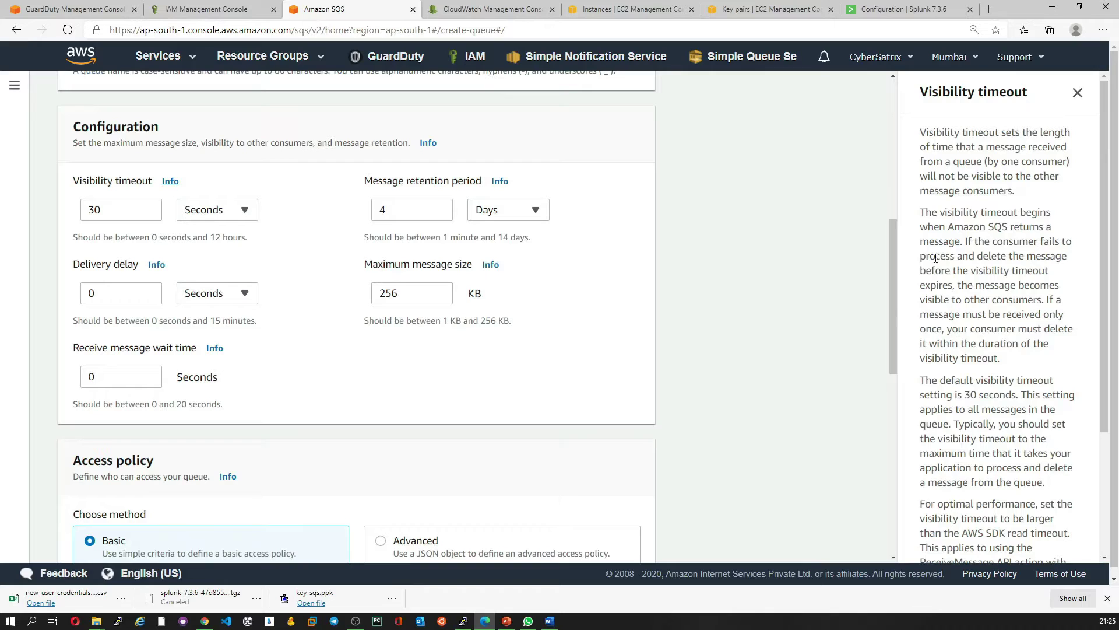
Look at the Advanced JSON version of the queue's access policy and return to the Basic method
scroll(360, 408, down, 3)
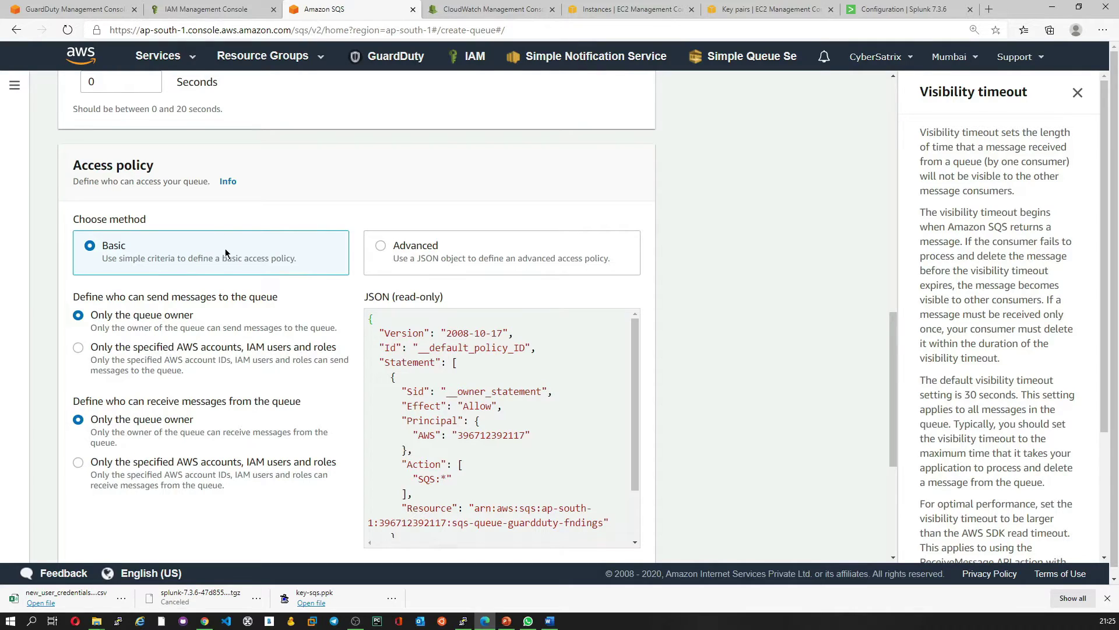
click(381, 246)
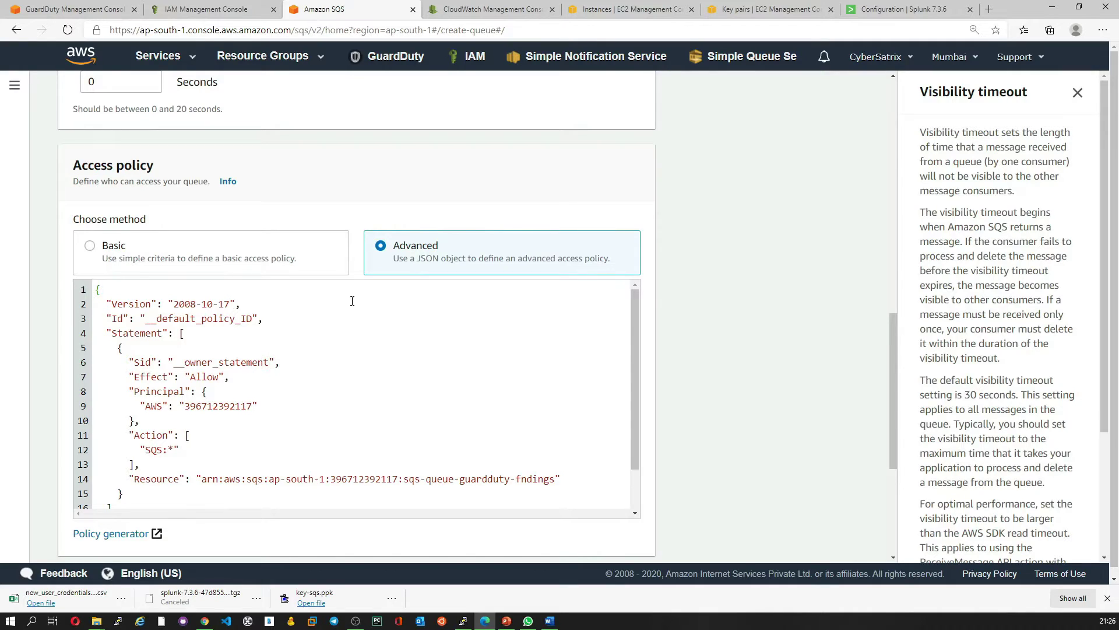
click(111, 245)
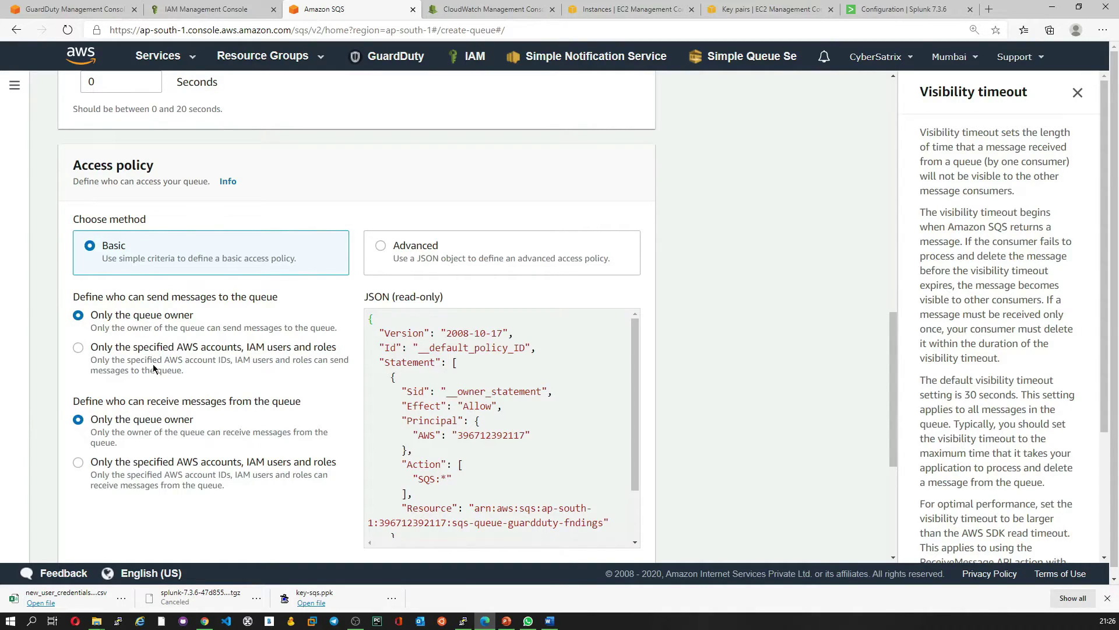
Restrict sending messages to specified IAM users, using the ARN copied from the IAM user iamuser-splunk-sqs-poll
click(78, 348)
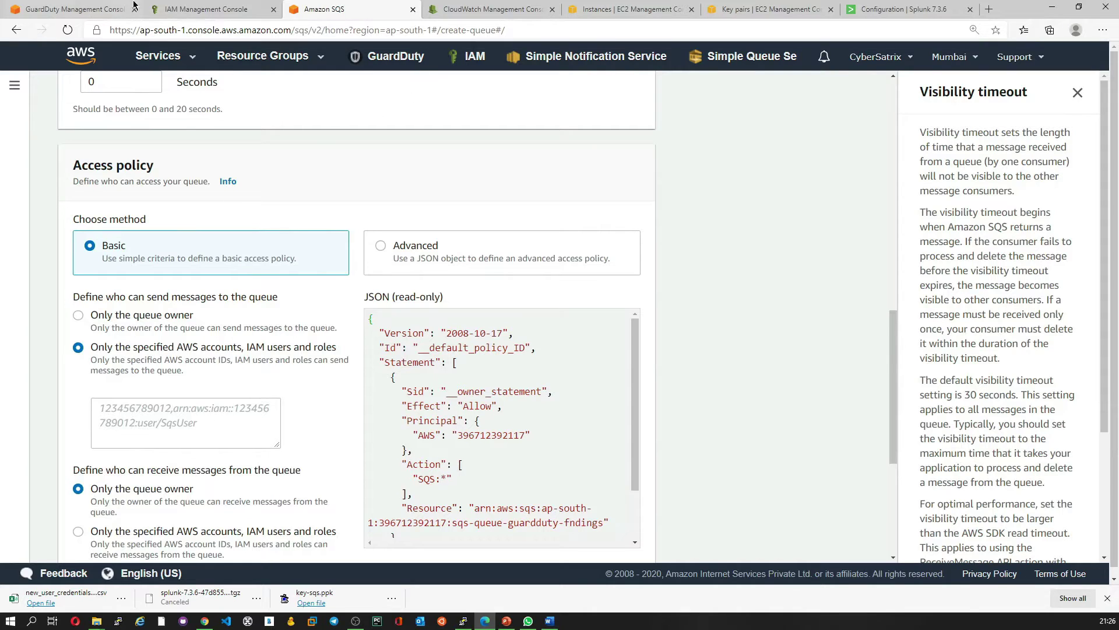
click(206, 10)
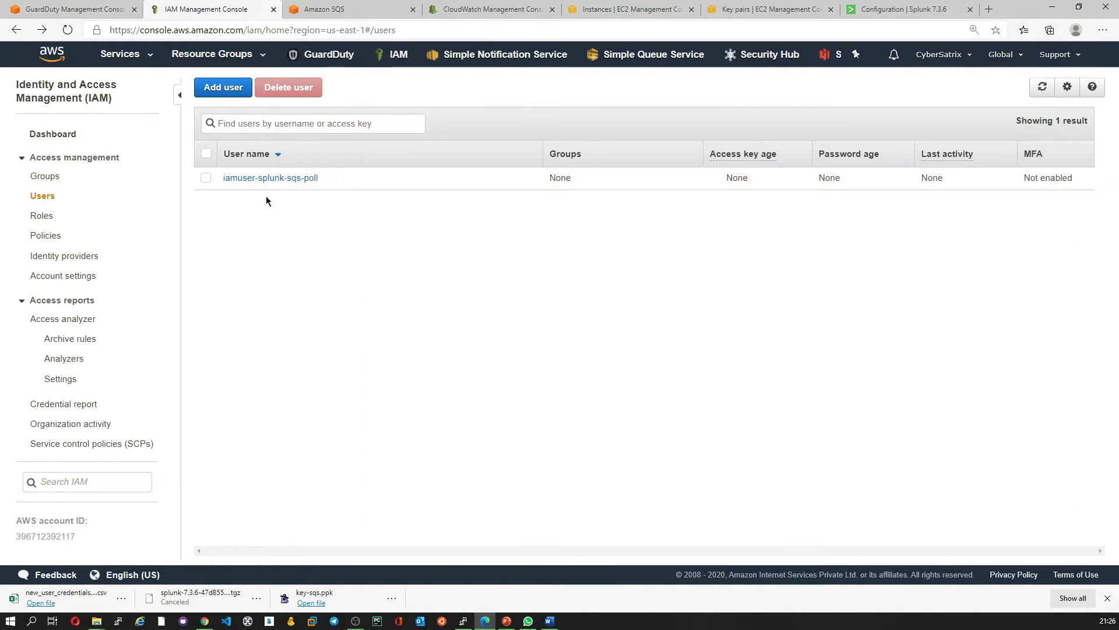
click(267, 178)
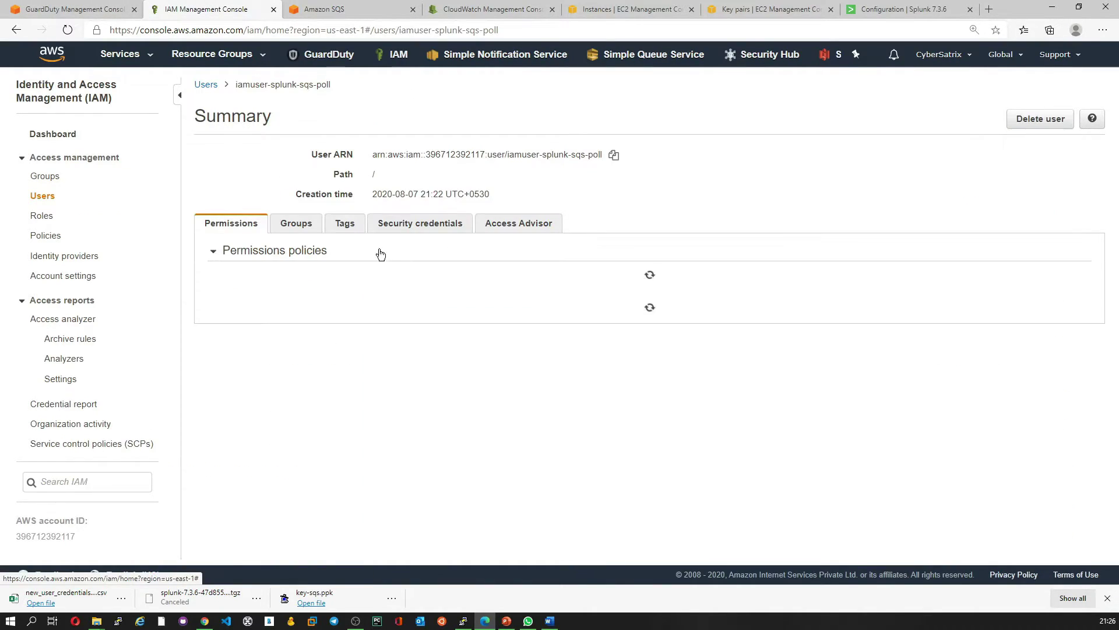
click(613, 154)
click(416, 10)
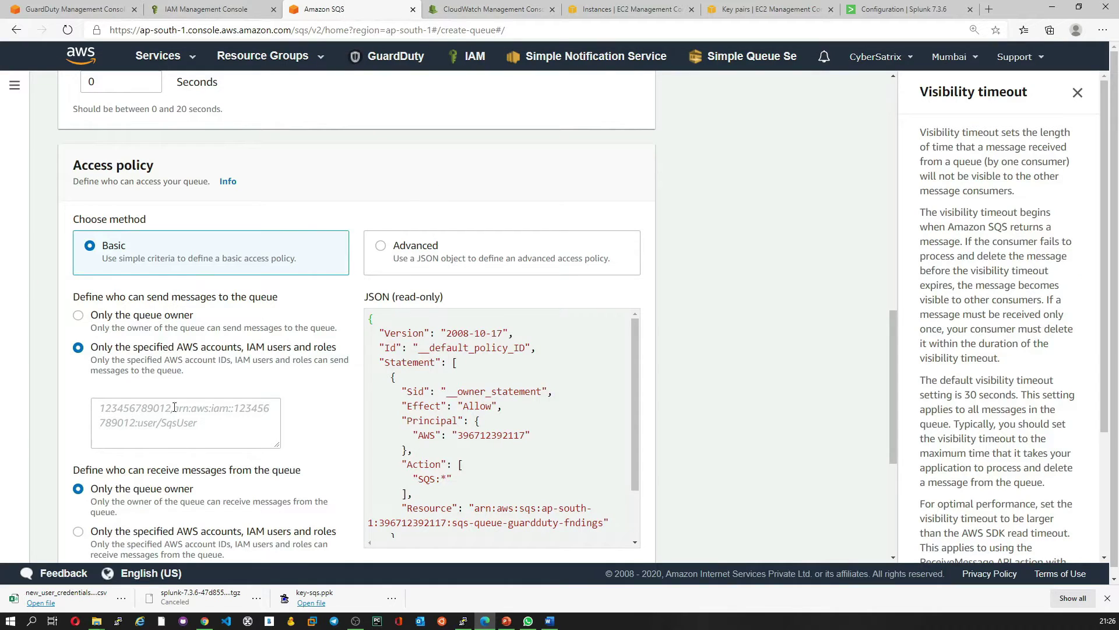
click(198, 416)
key(ctrl+v)
Restrict receiving messages from the queue to the same IAM user's ARN
scroll(222, 394, down, 3)
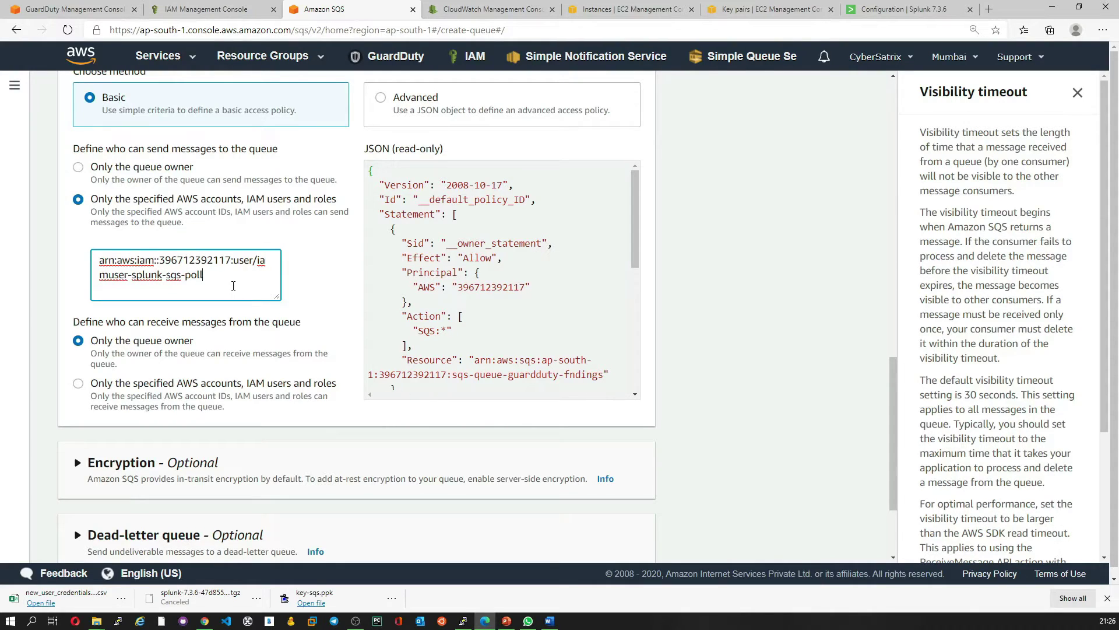
click(78, 382)
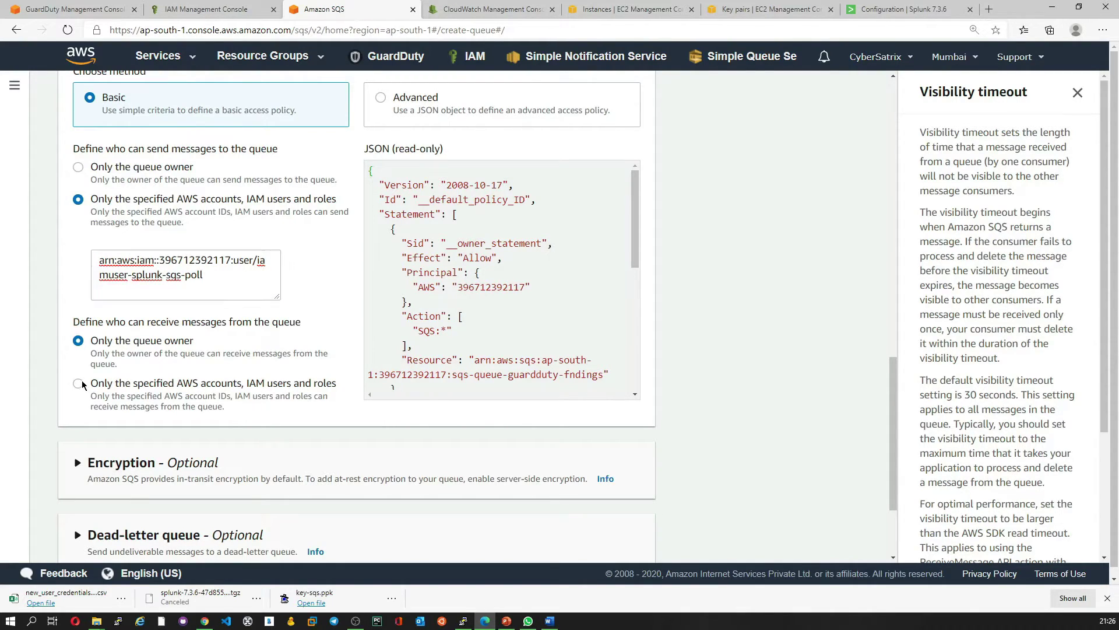
click(133, 429)
key(ctrl+v)
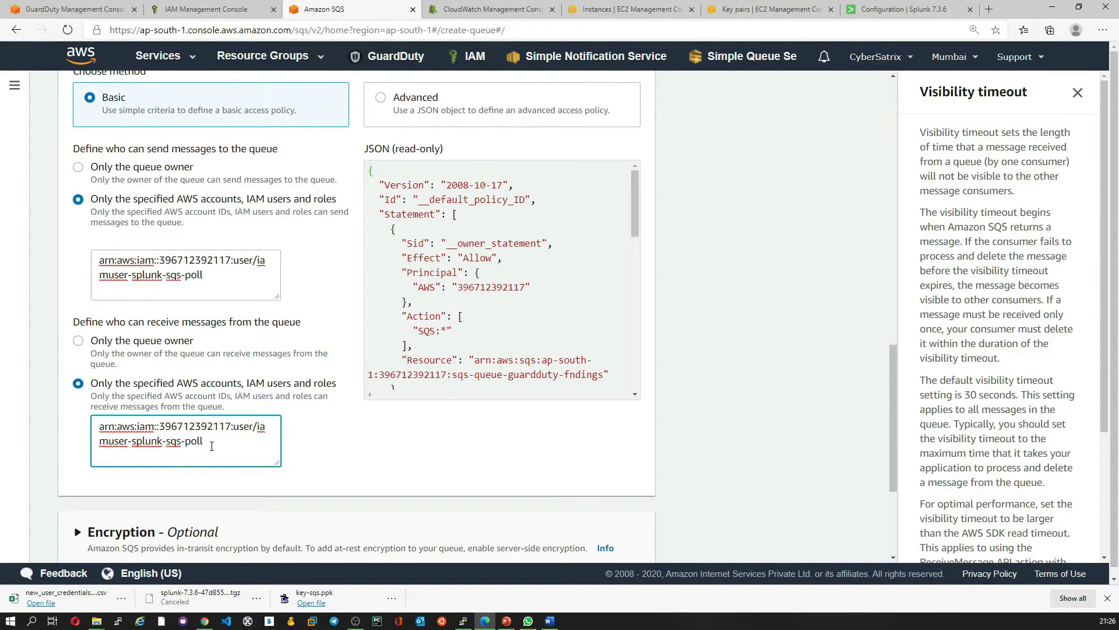
Look at the dead-letter queue options, leave them disabled, and create the queue
drag(211, 444, 89, 432)
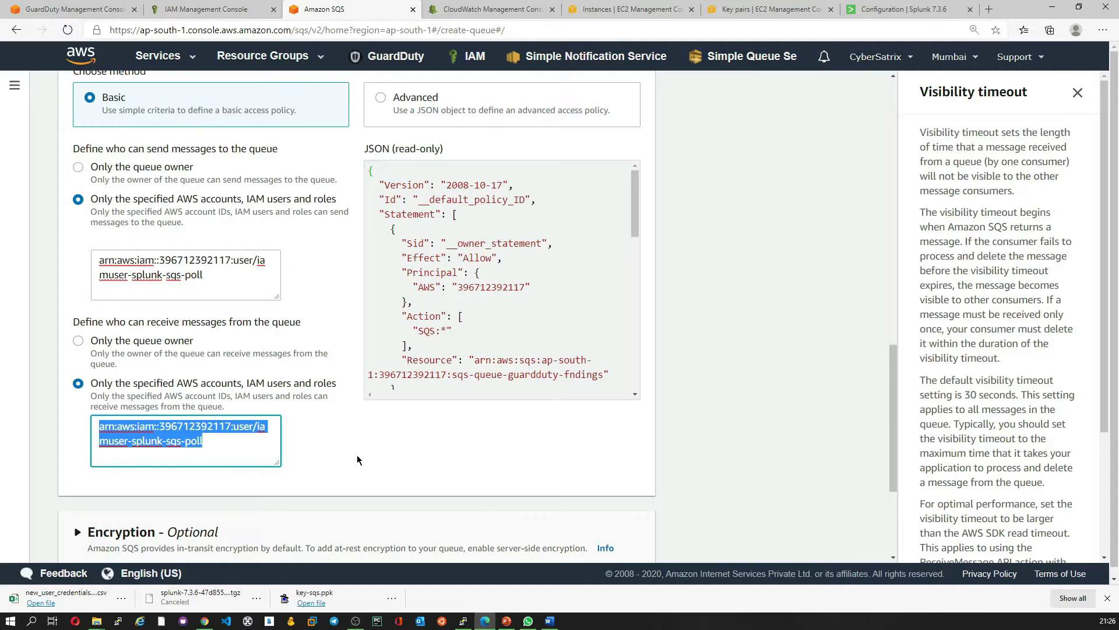
scroll(357, 454, down, 3)
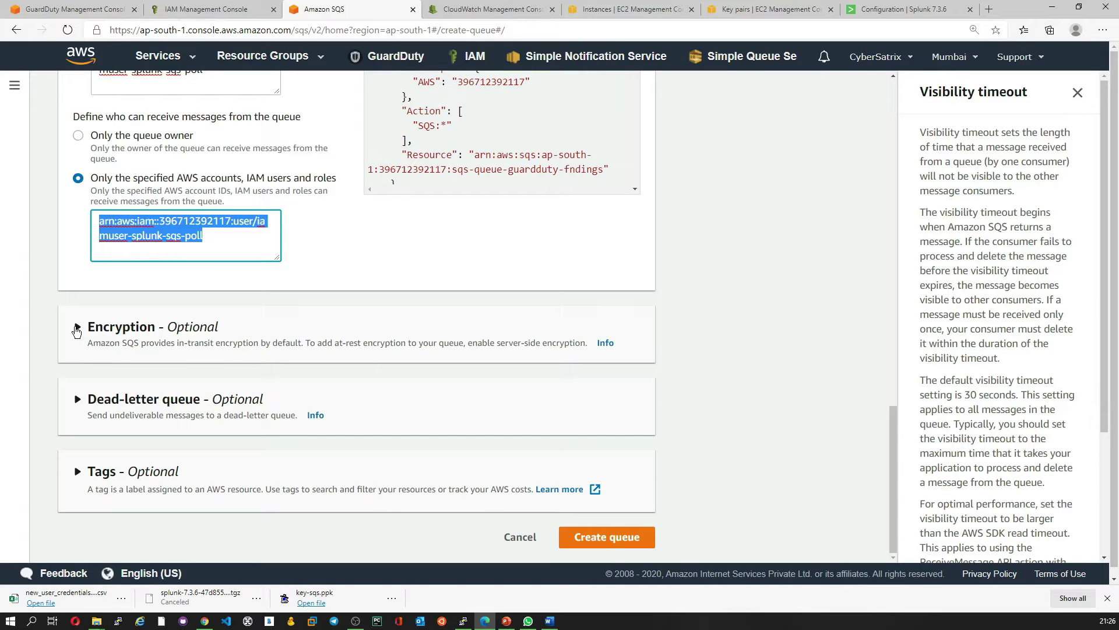
click(78, 400)
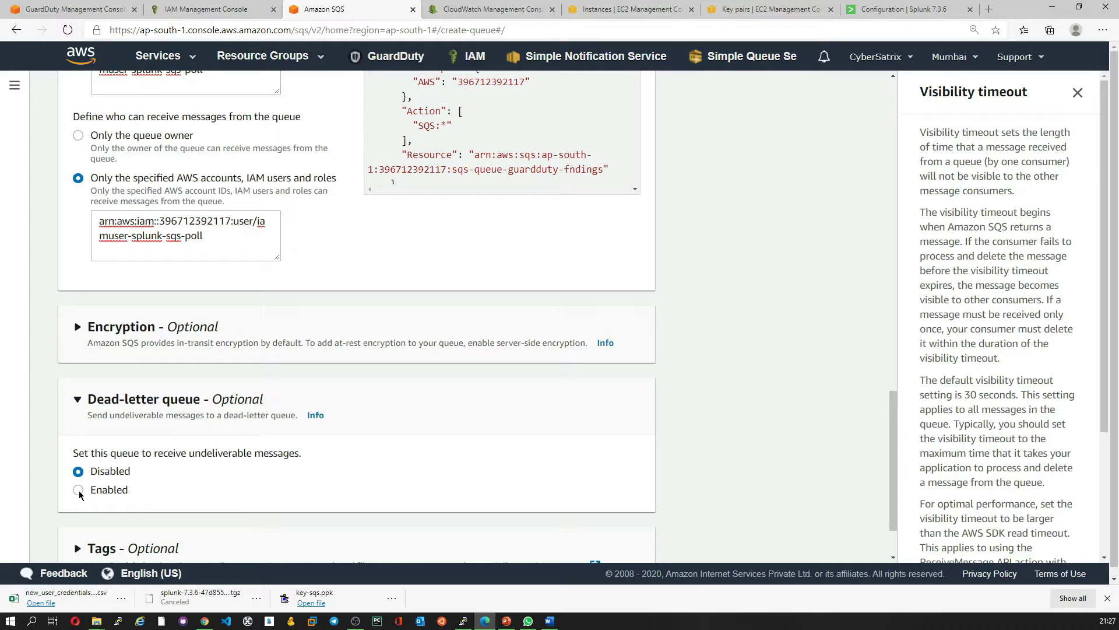
click(160, 494)
scroll(160, 494, down, 4)
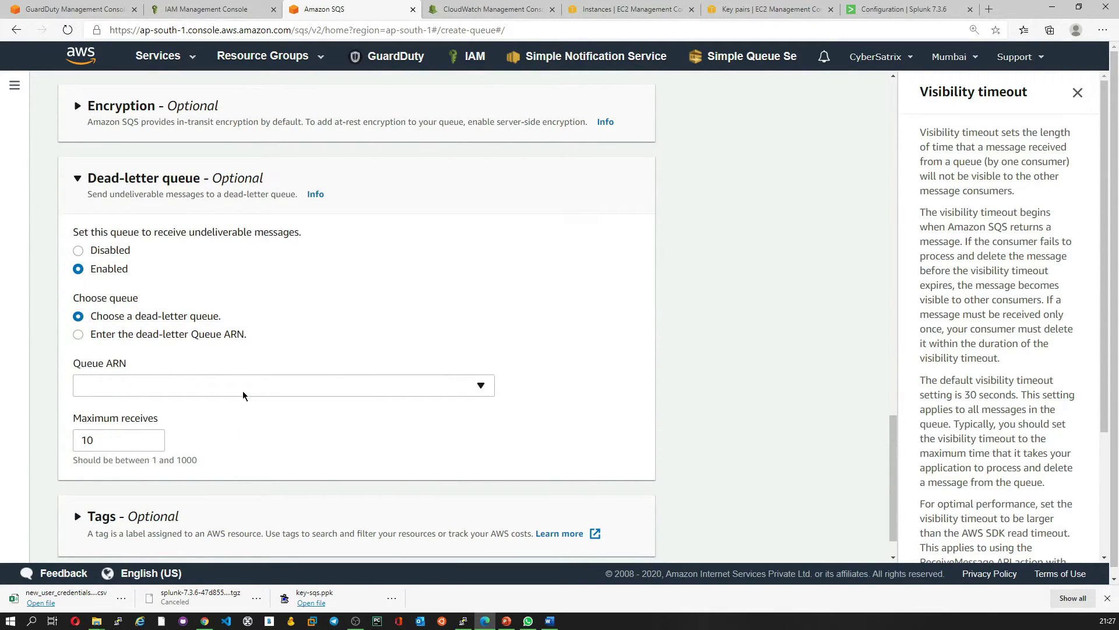
click(79, 252)
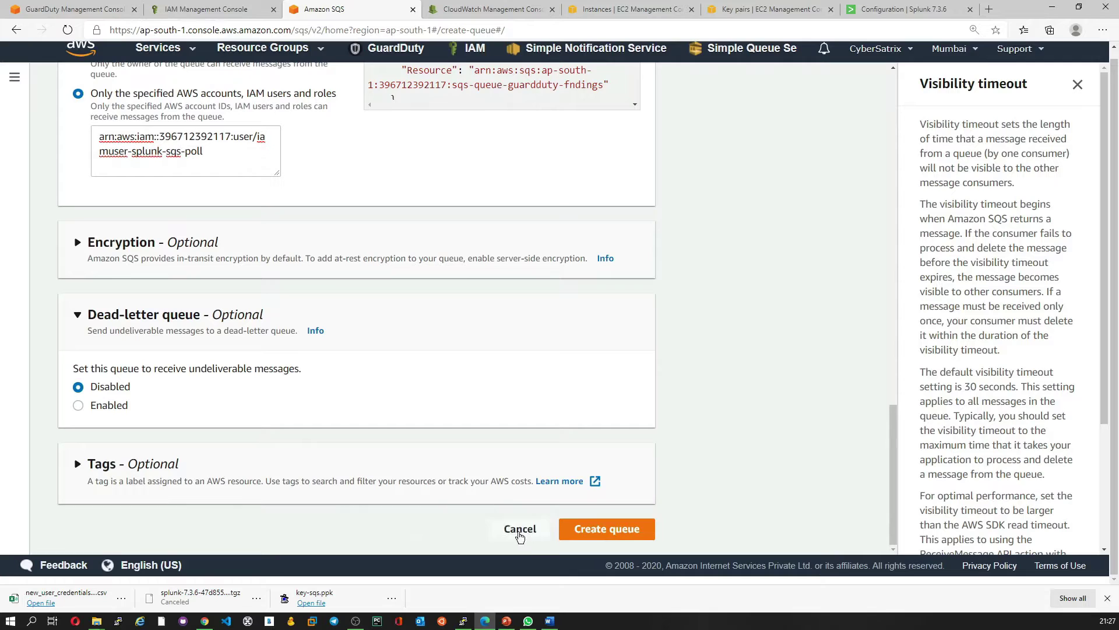
click(577, 533)
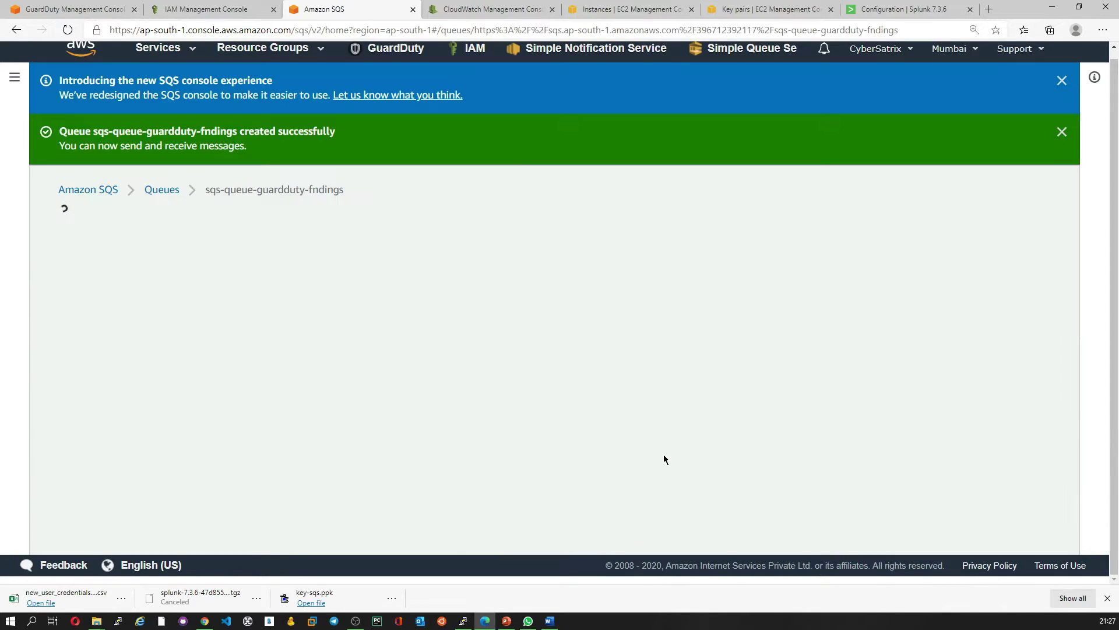
Examine the new queue's details and its SNS subscriptions
scroll(512, 408, down, 2)
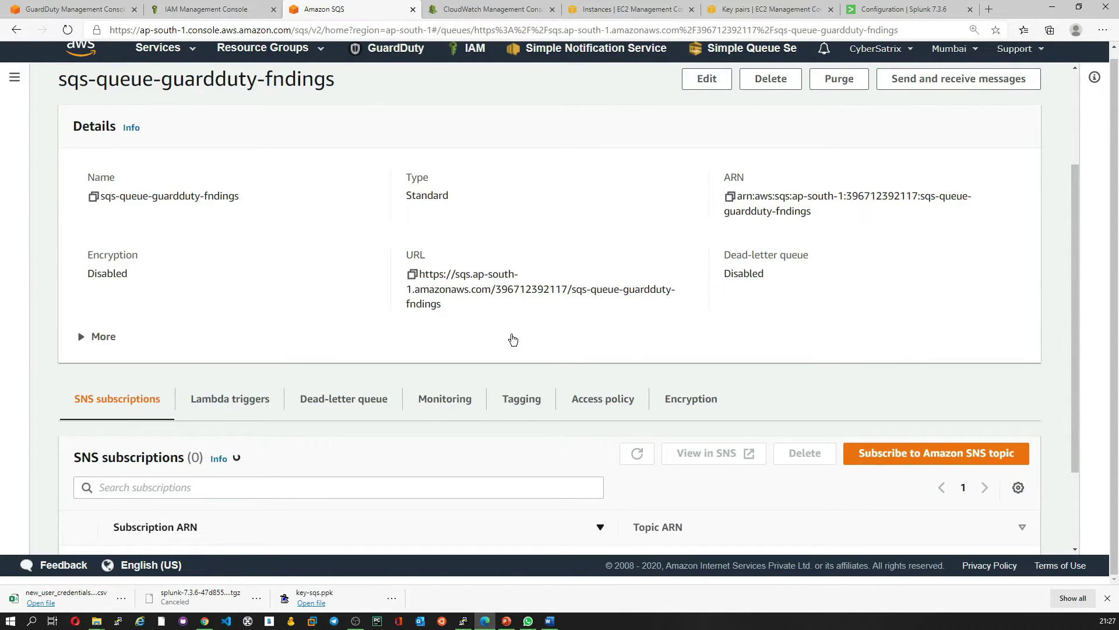
scroll(512, 337, down, 2)
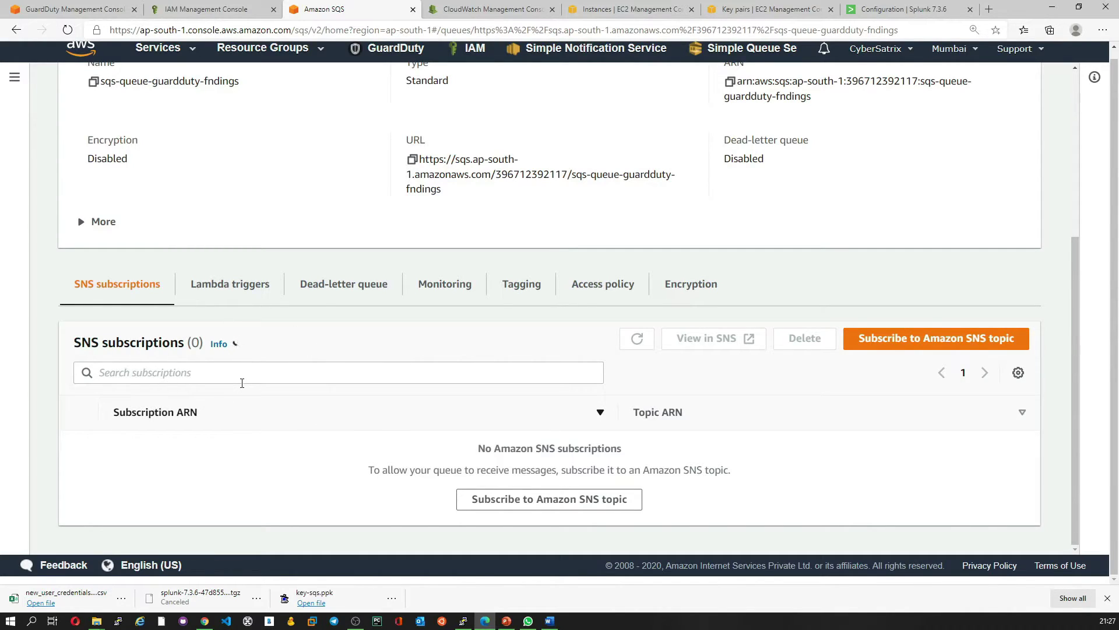
scroll(369, 489, up, 3)
scroll(370, 489, down, 3)
scroll(291, 424, up, 3)
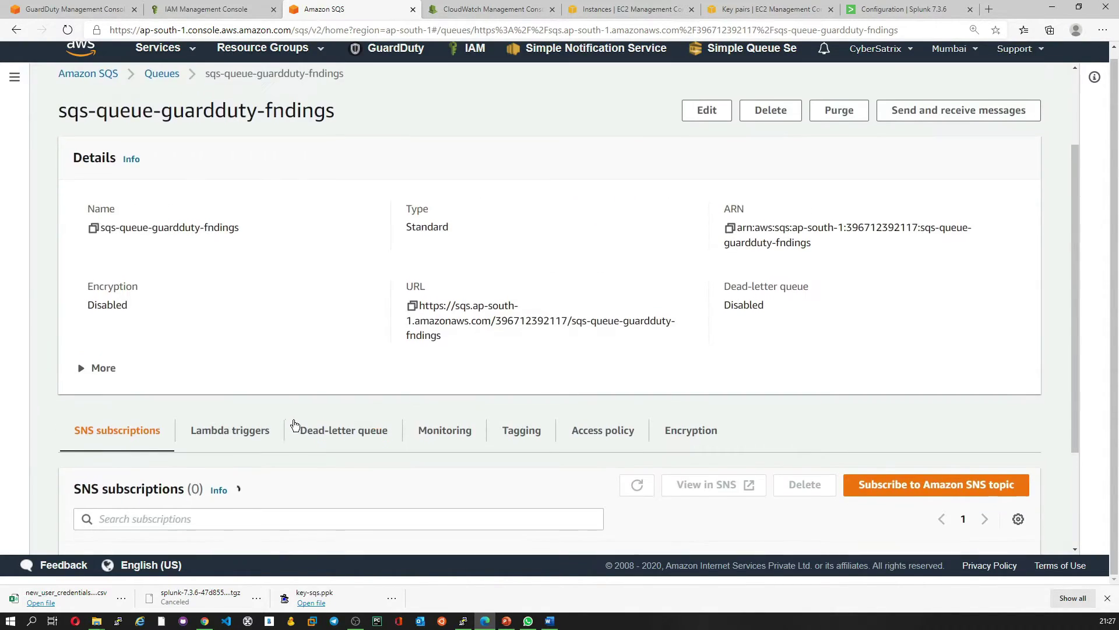
scroll(319, 391, down, 3)
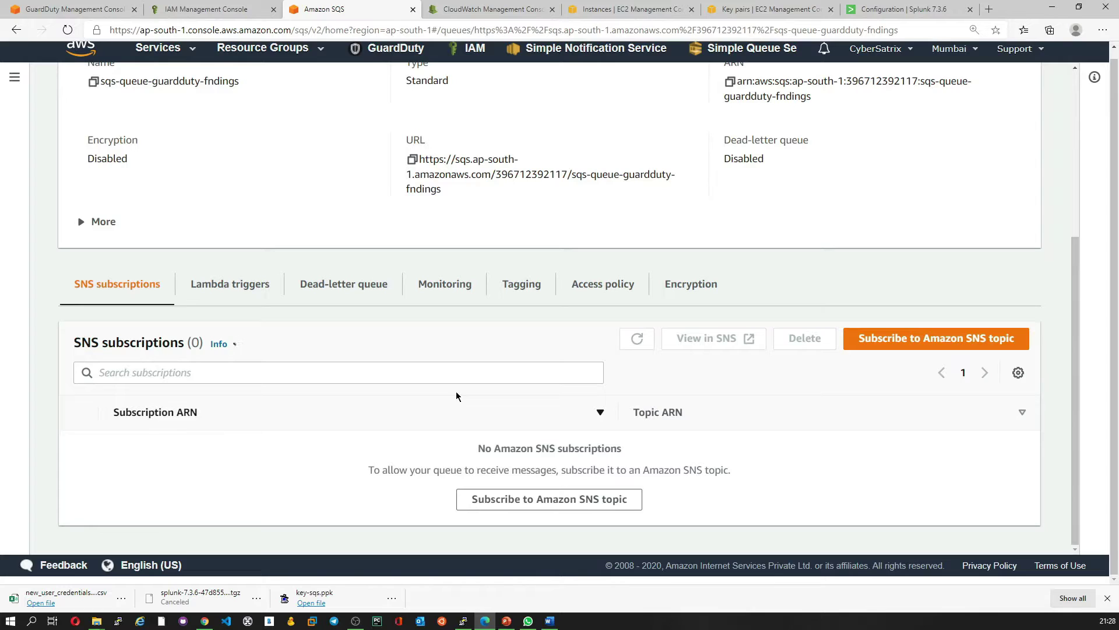
Switch to the CloudWatch event rules and start a rule whose event pattern matches All Events from the GuardDuty service
click(493, 9)
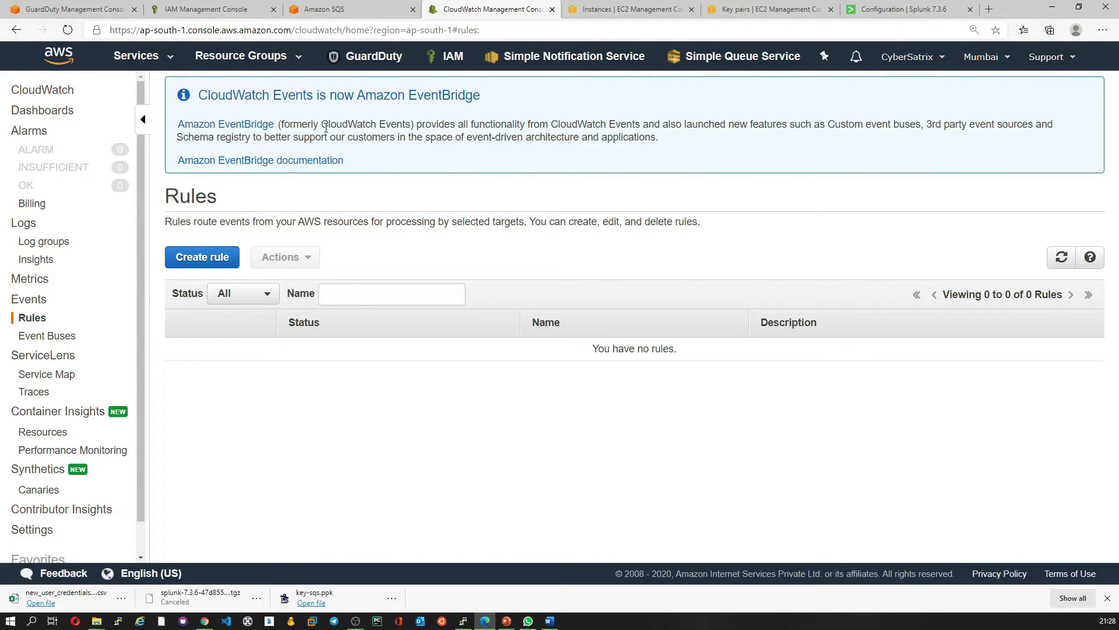
drag(329, 126, 401, 124)
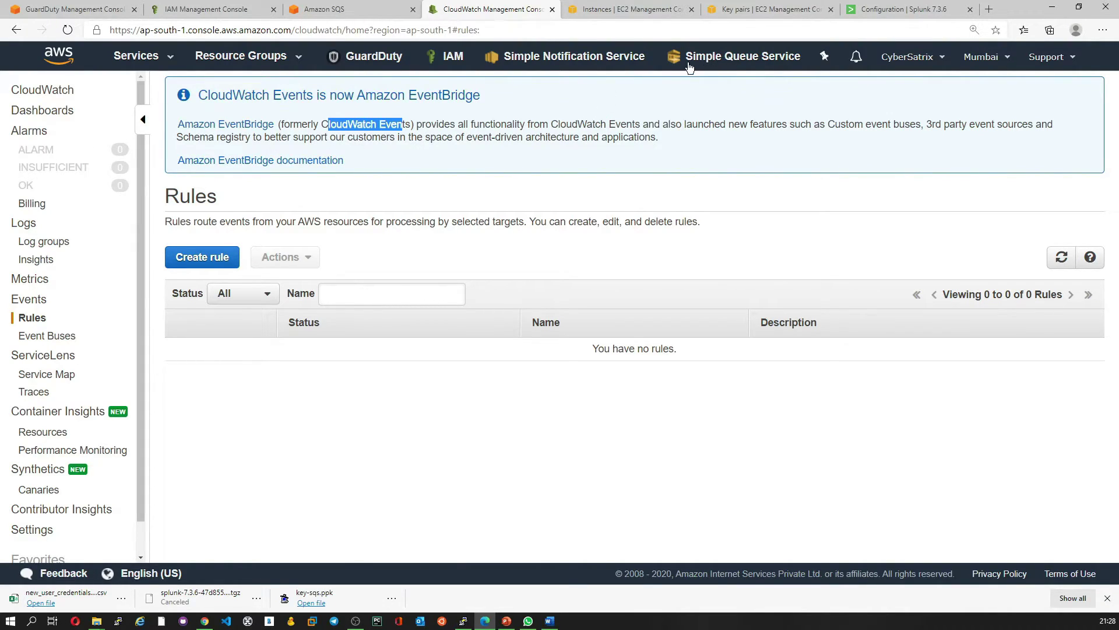
click(58, 91)
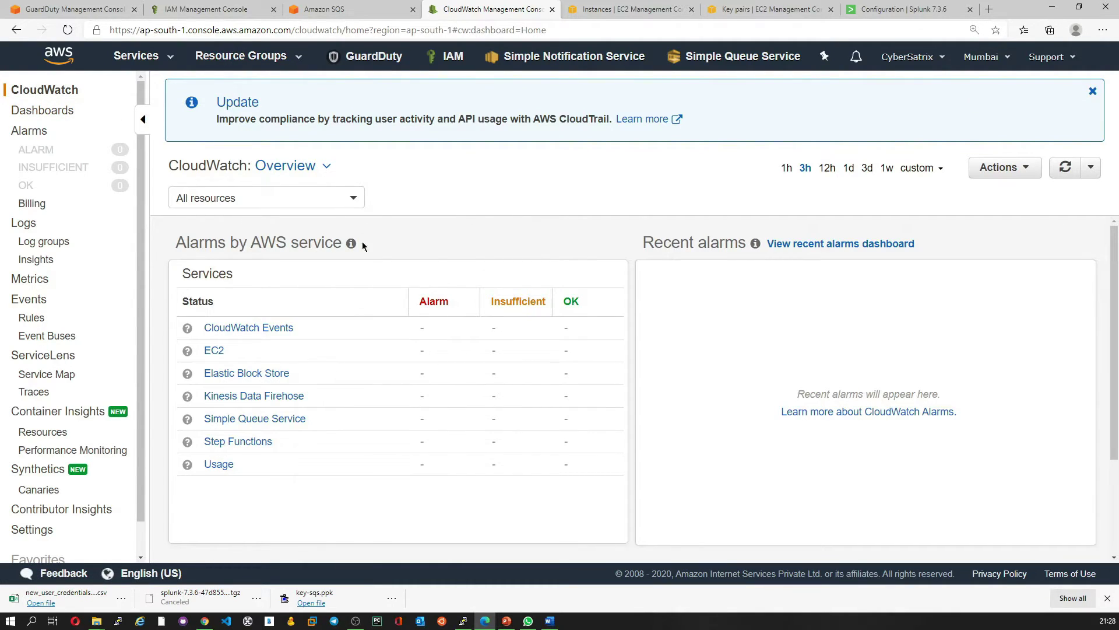
click(32, 320)
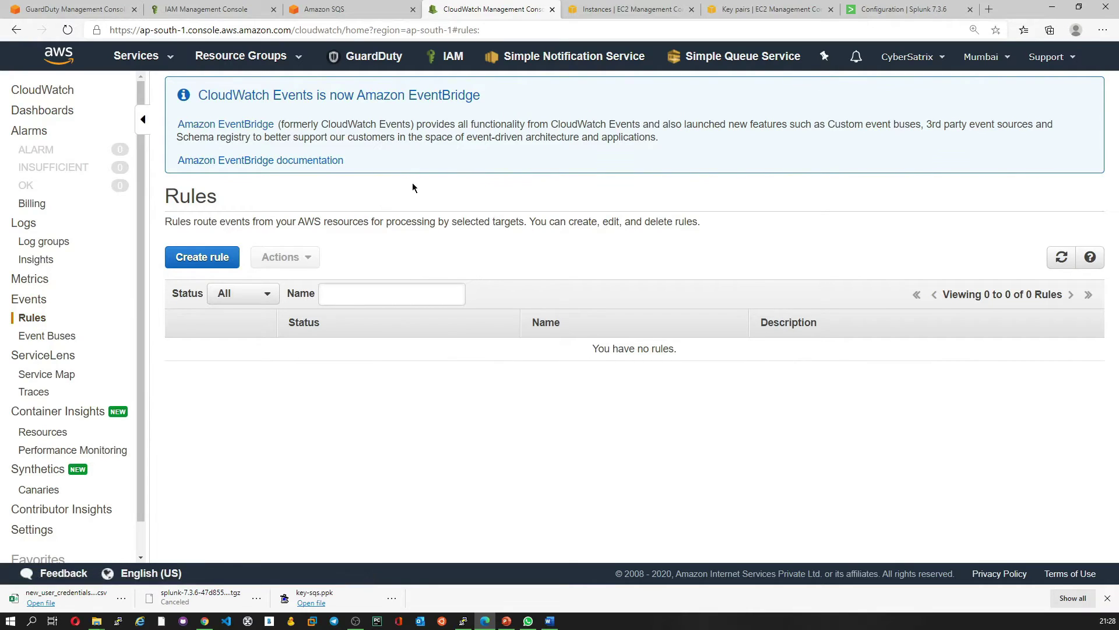
click(202, 257)
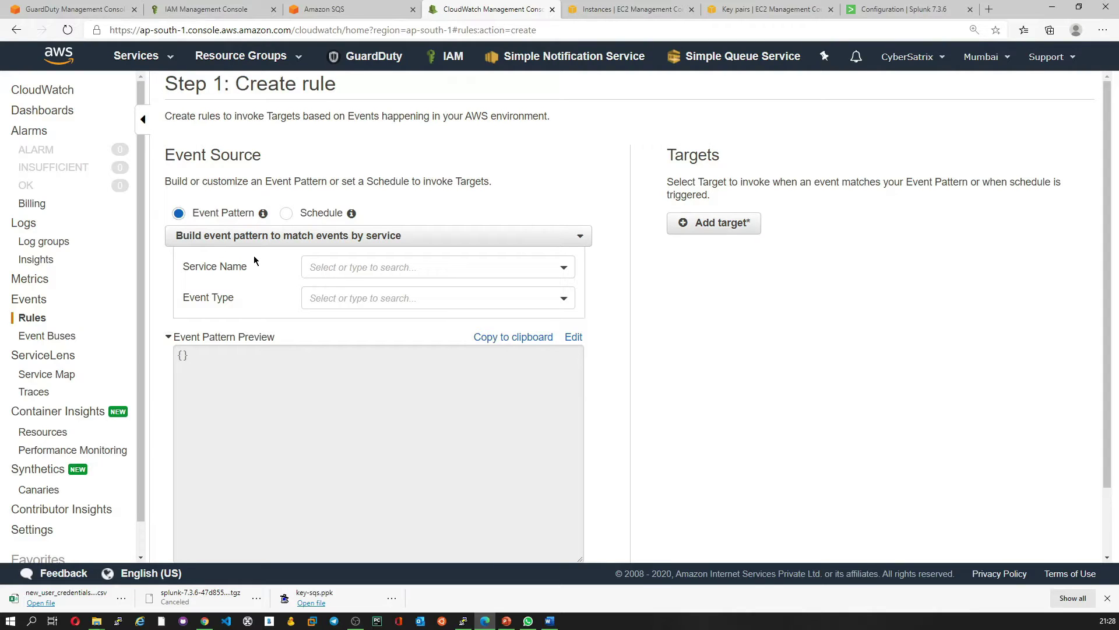
click(357, 267)
text(guard)
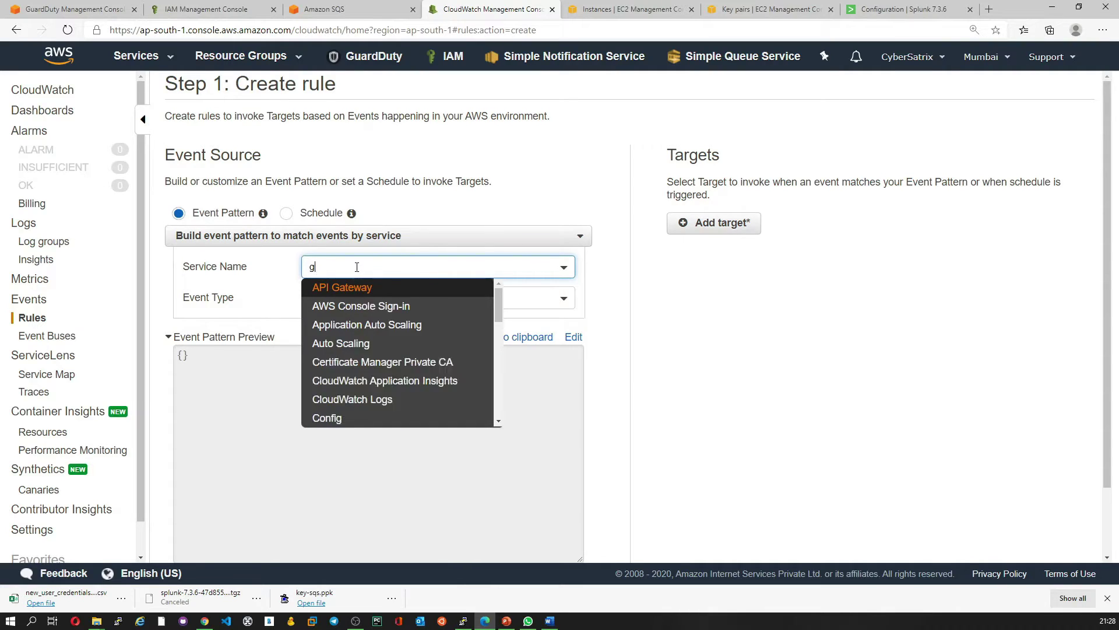
click(357, 290)
click(379, 303)
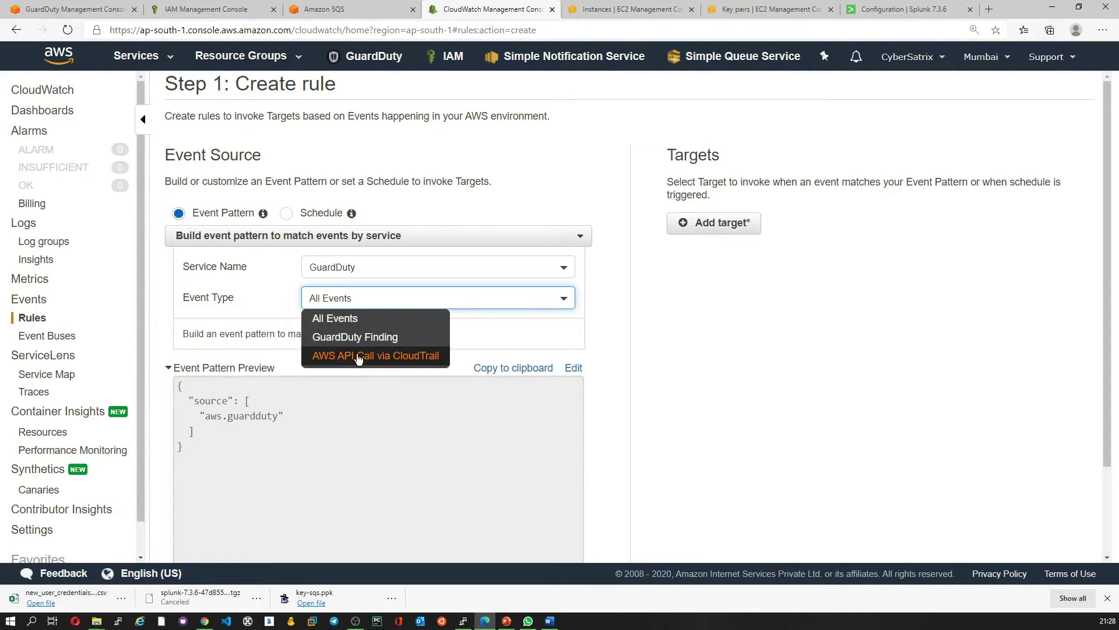
click(351, 320)
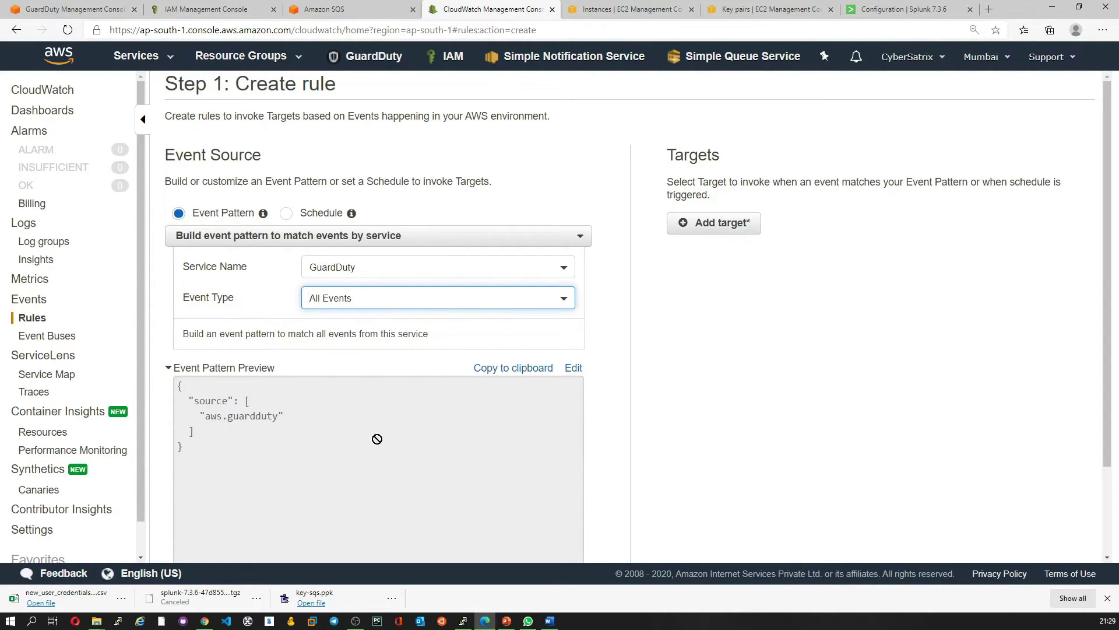
Add an SQS queue target to the rule and select the queue sqs-queue-guardduty-fndings
scroll(565, 337, down, 1)
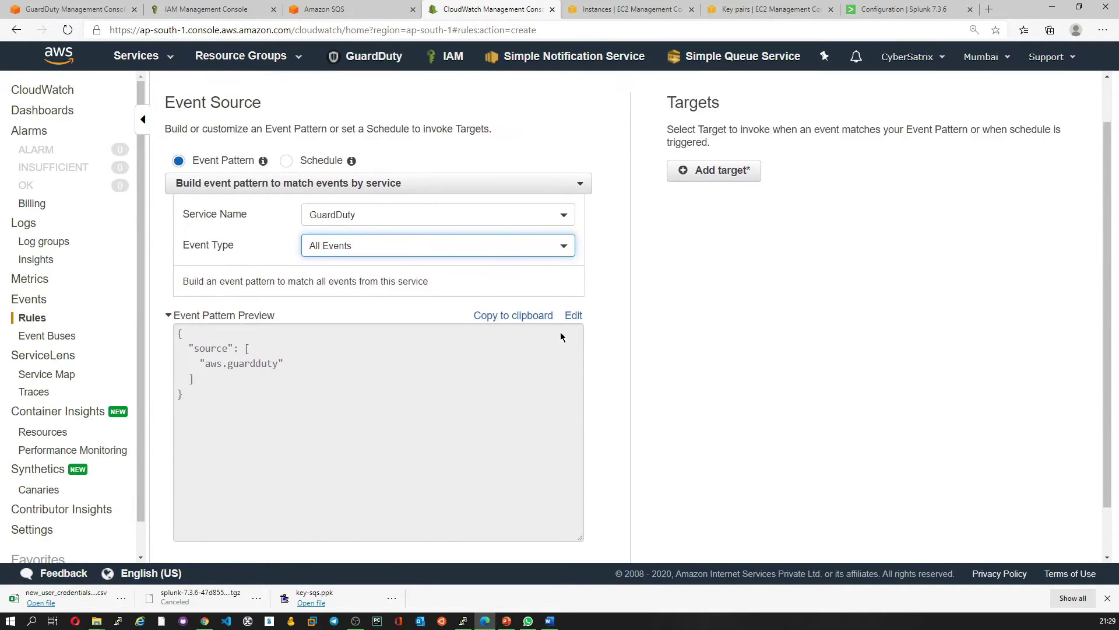
scroll(641, 280, up, 1)
click(725, 228)
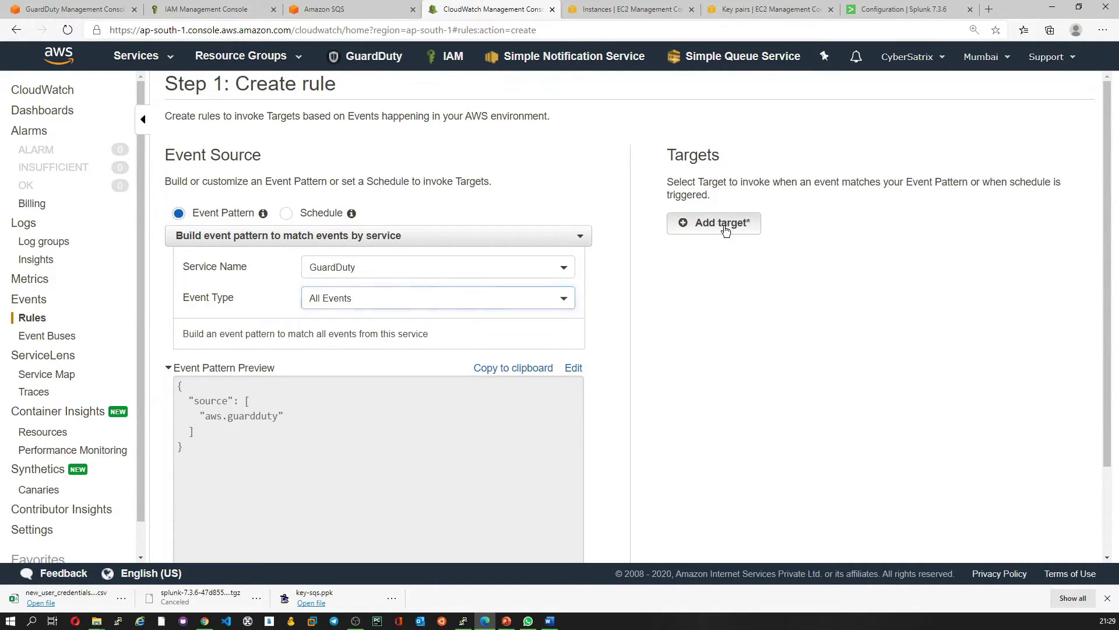
click(837, 228)
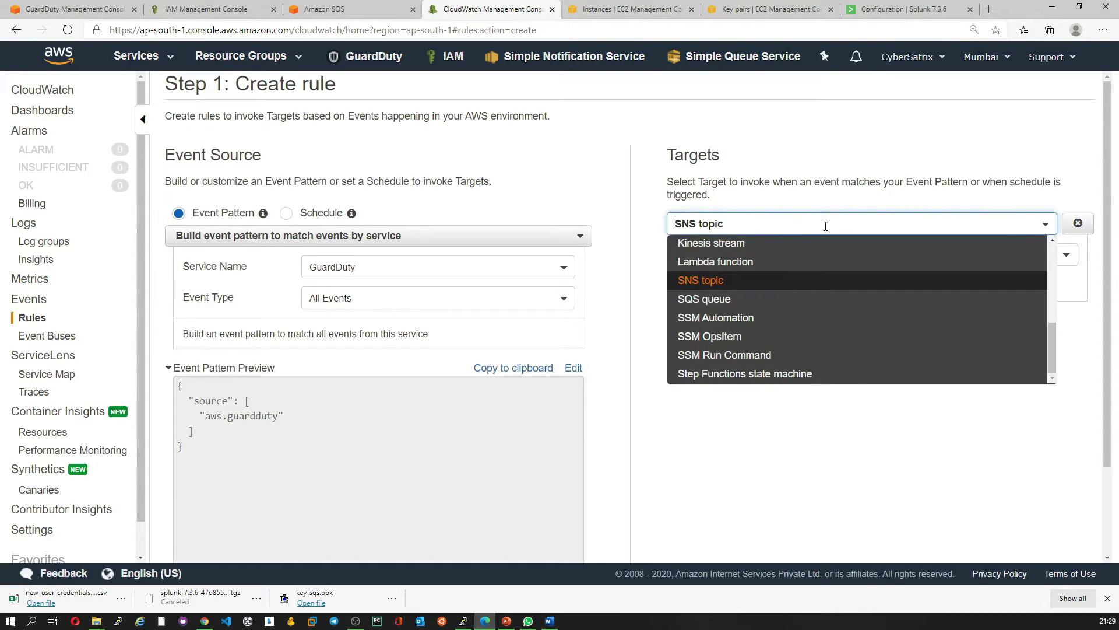
click(740, 298)
click(867, 256)
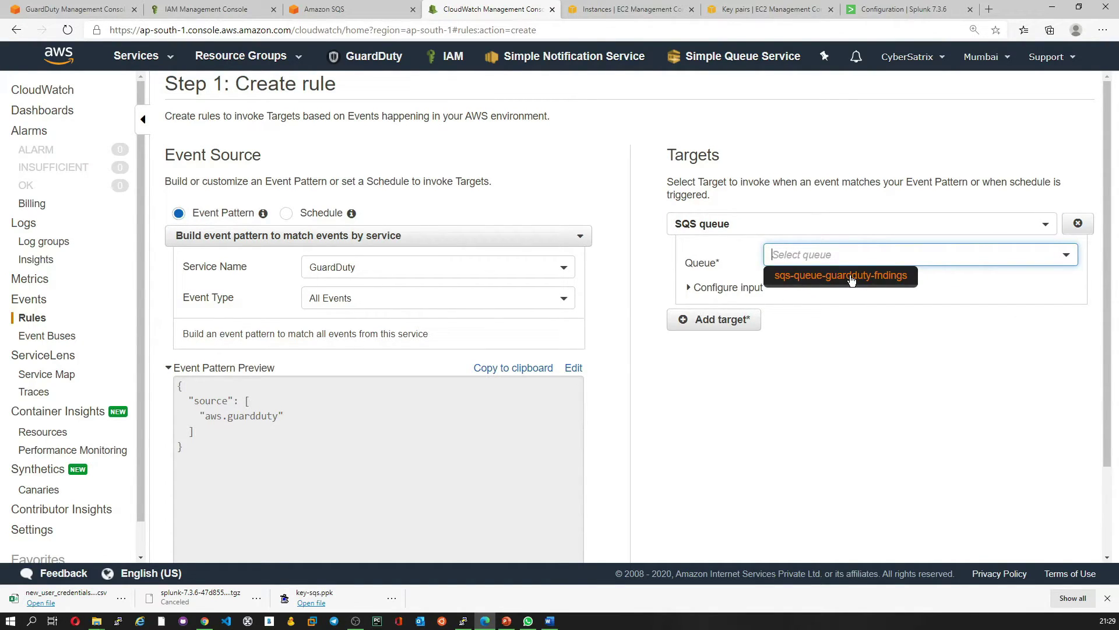
click(851, 279)
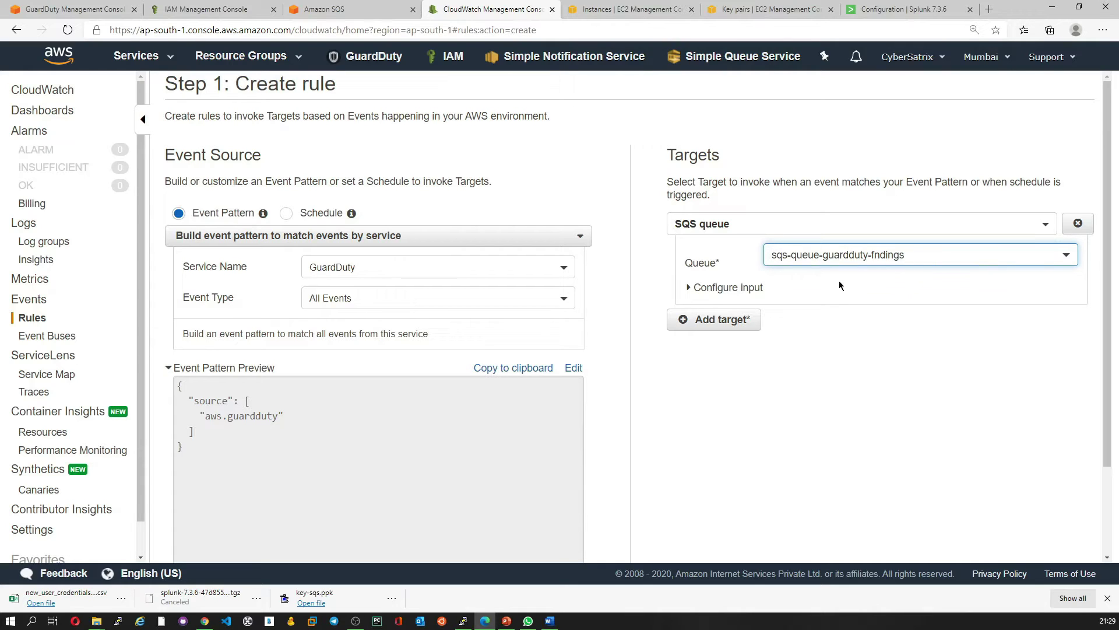
Look through the target's input options, including Constant (JSON text) and Input Transformer, and return to Matched event
click(691, 287)
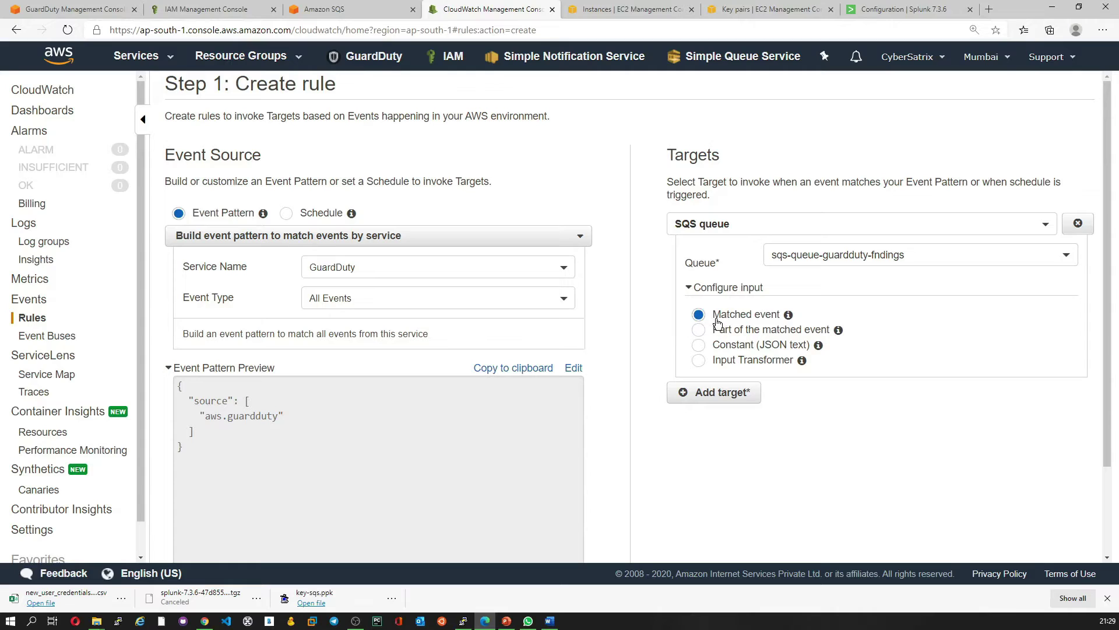
mouse_move(788, 315)
click(780, 331)
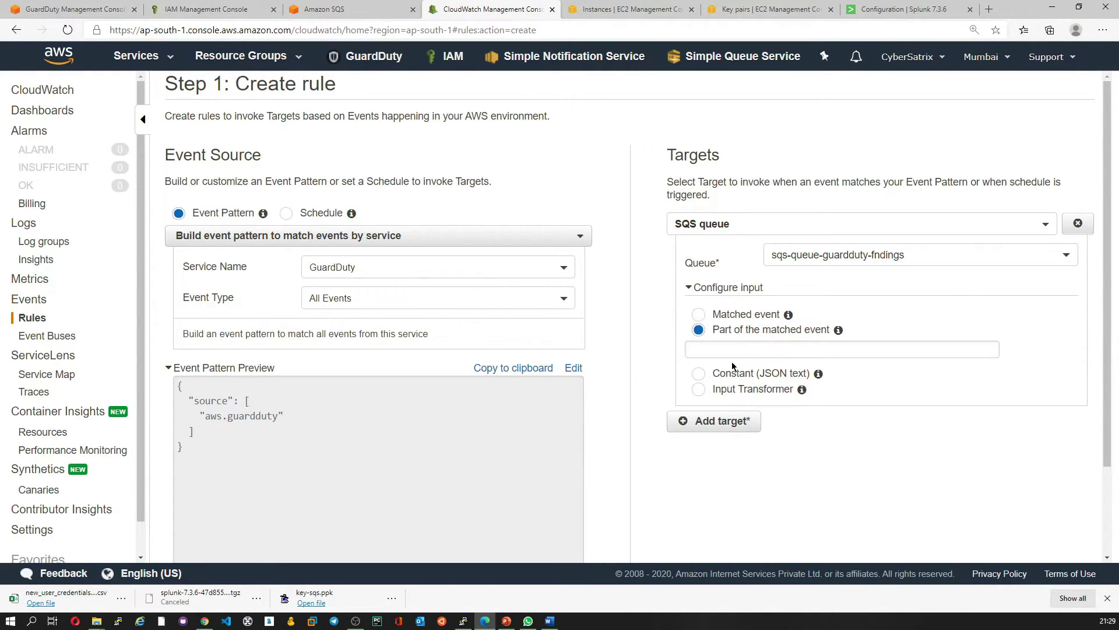
click(722, 376)
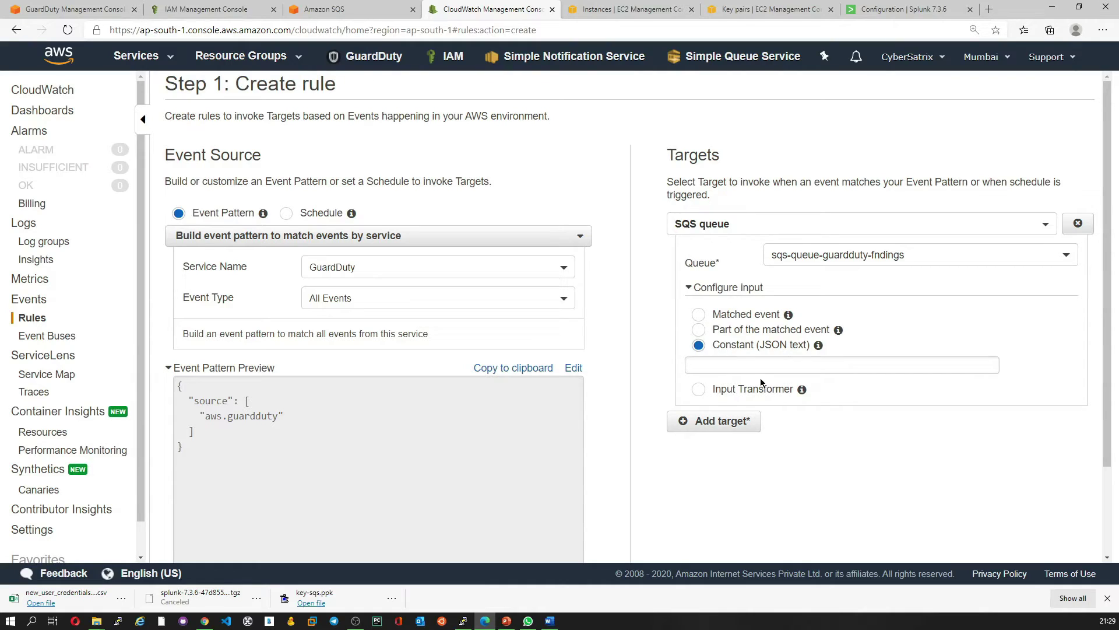
click(725, 391)
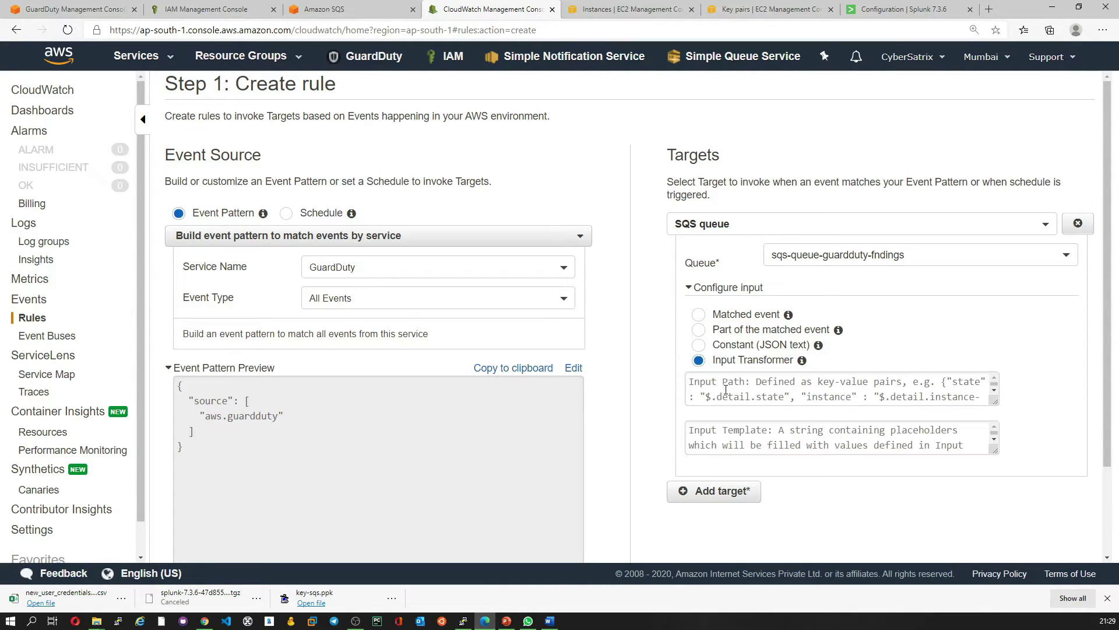
click(699, 314)
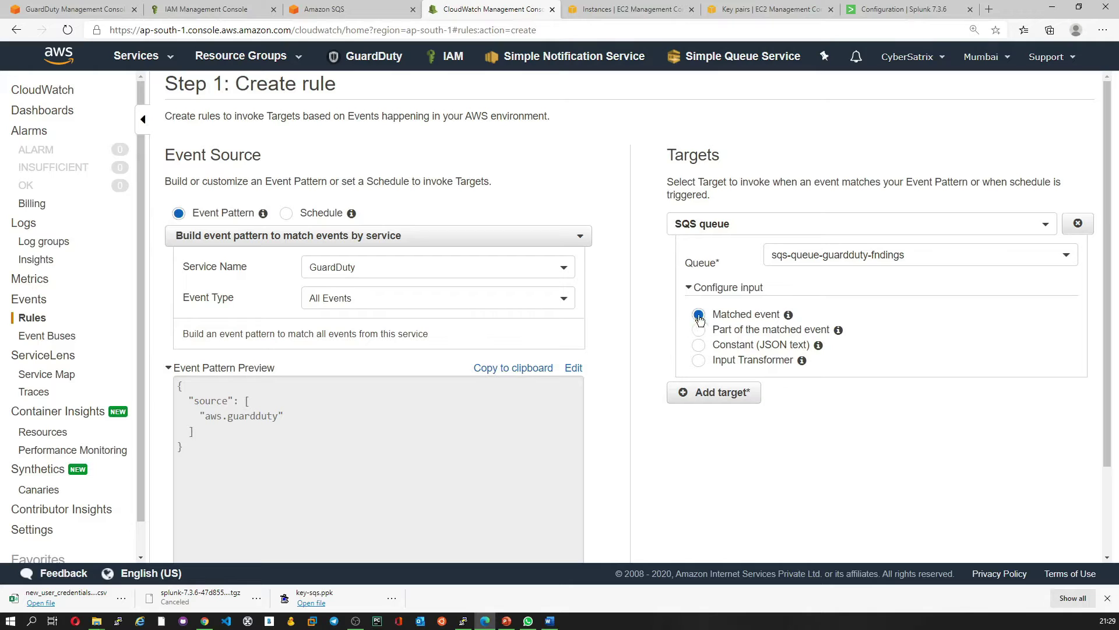
mouse_move(784, 312)
Name the rule rule-guardduty-events-sqs-queu, keep it enabled without a description, and create it
scroll(735, 399, down, 2)
click(1043, 552)
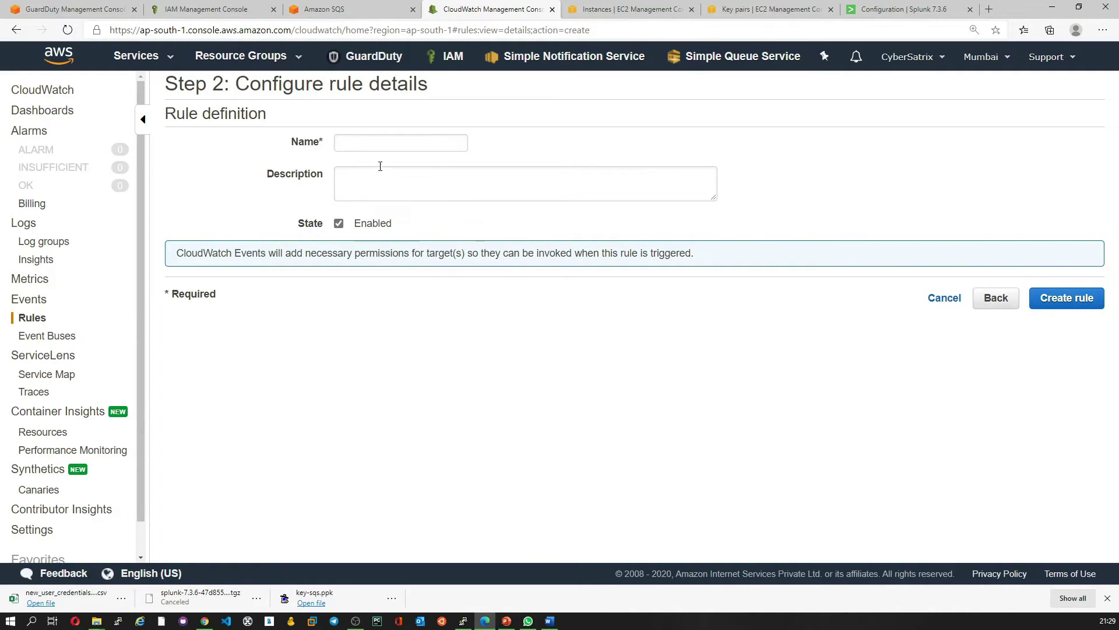
click(368, 143)
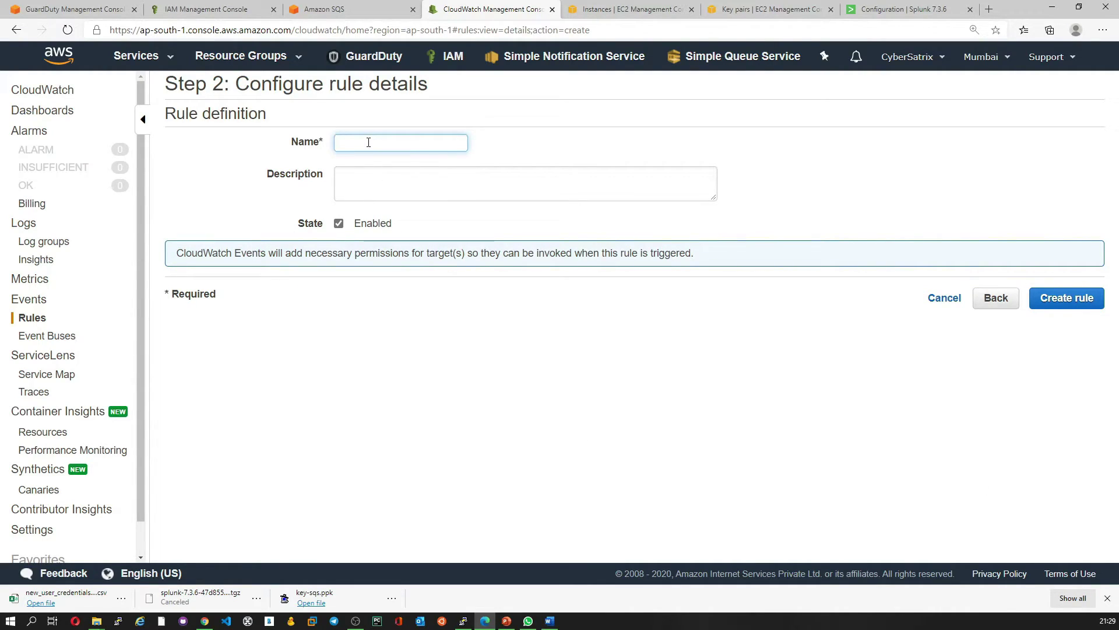
text(rule-guardduty-events)
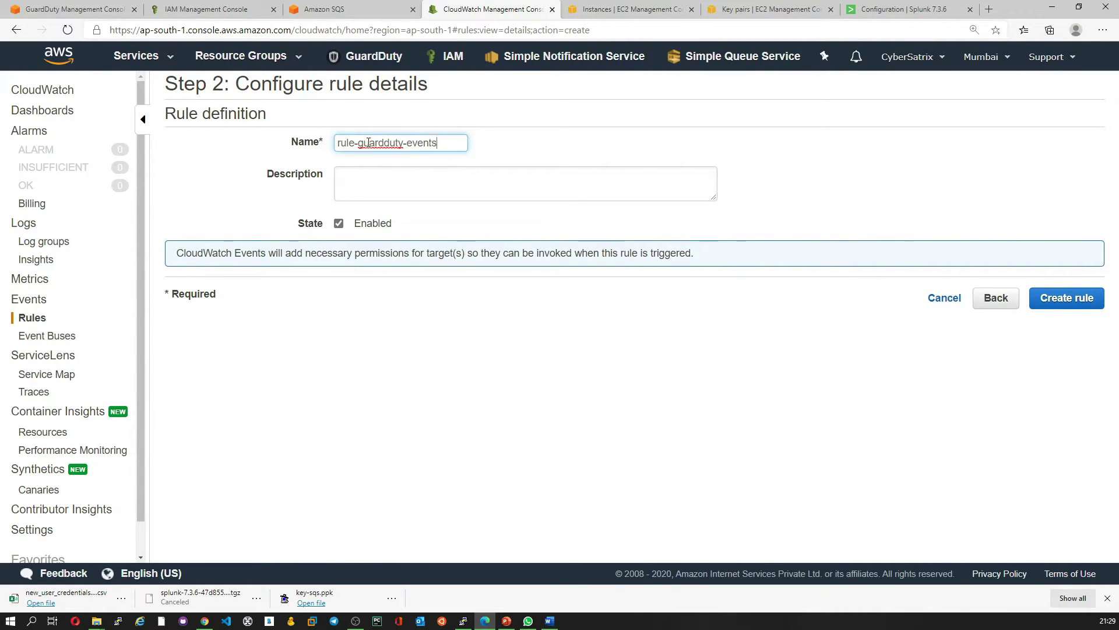
text(-sqs-queue)
click(433, 172)
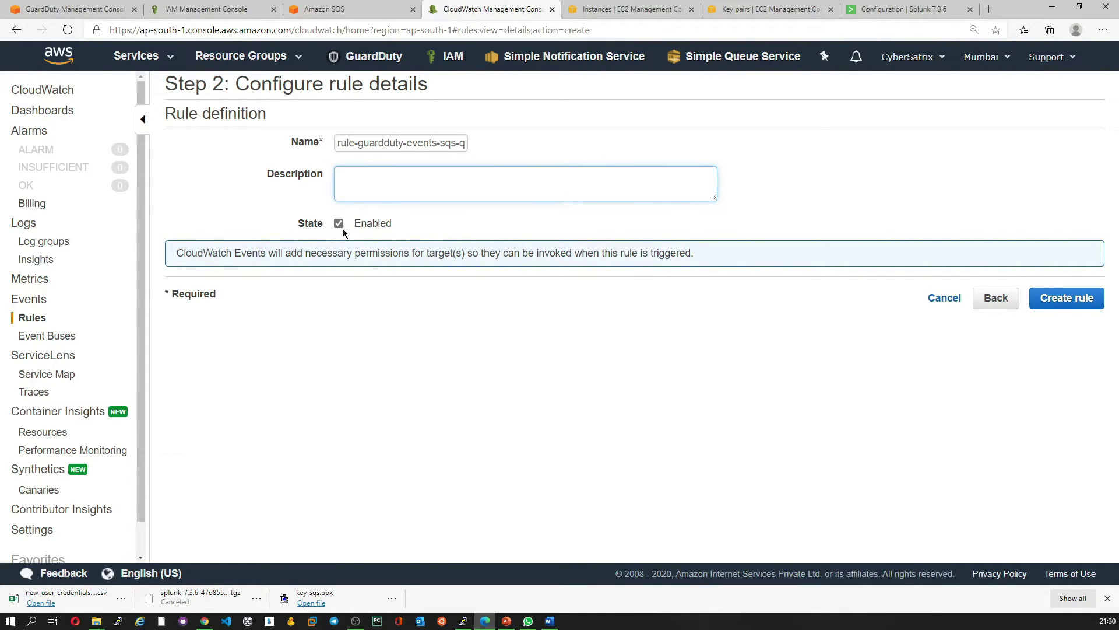
click(1066, 298)
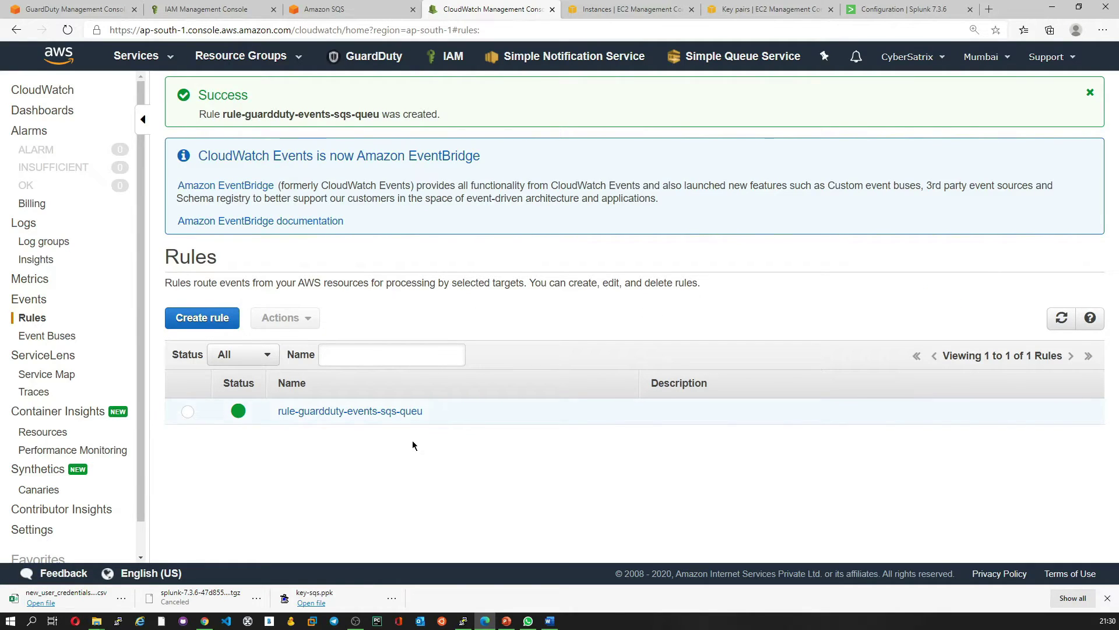
Open the created rule's summary and examine its event pattern
click(324, 411)
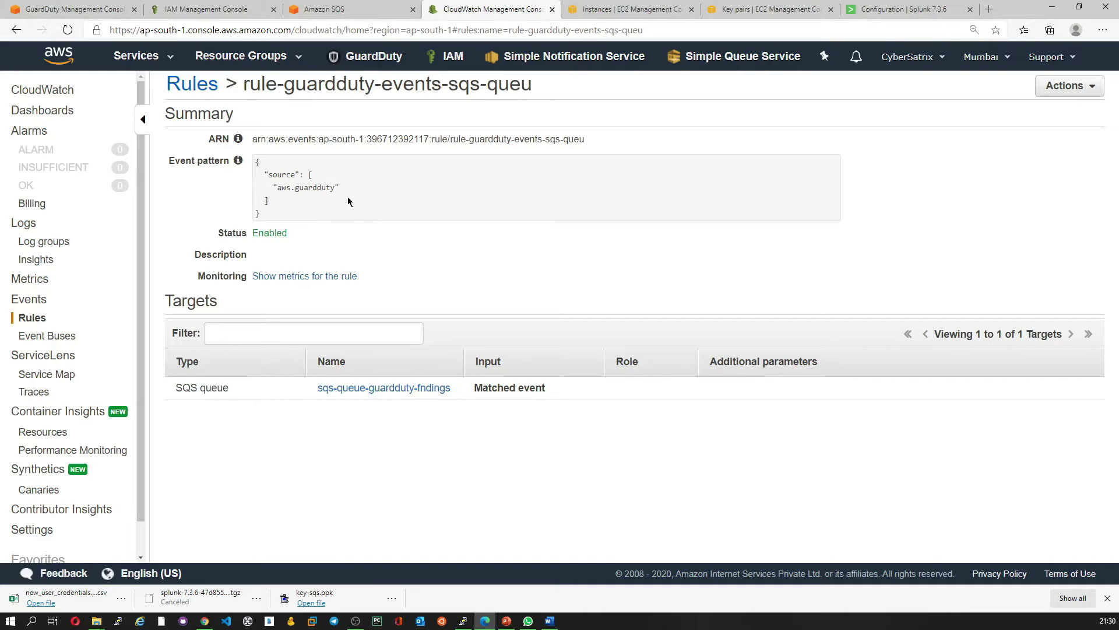
drag(343, 206, 254, 163)
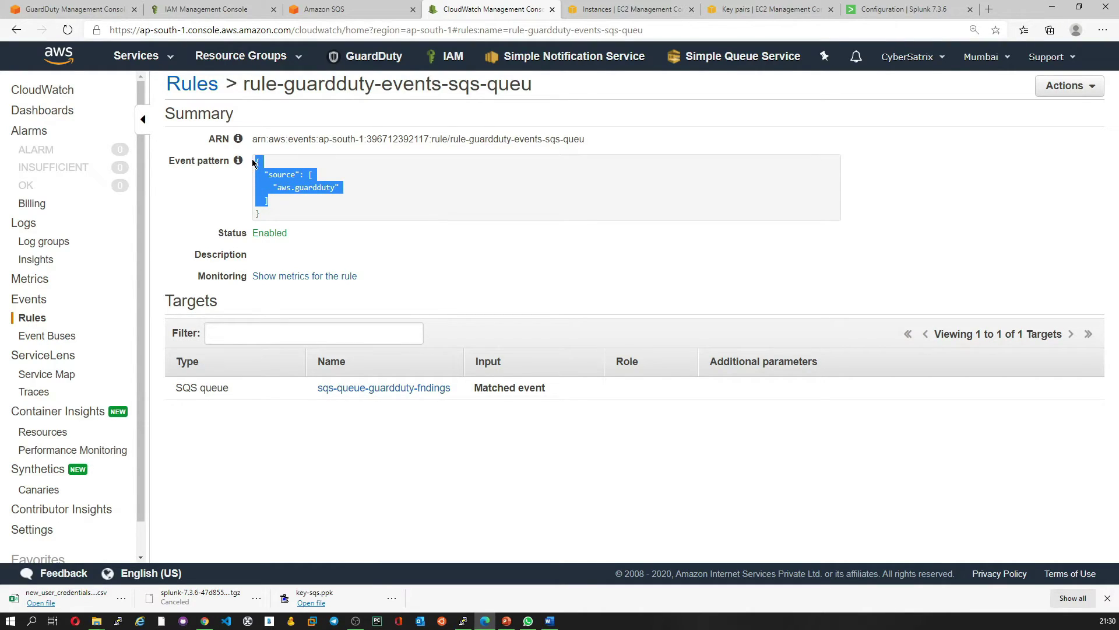
Switch to the Splunk Add-on for AWS account configuration and start a new account named guardduty-sqs-test
click(325, 202)
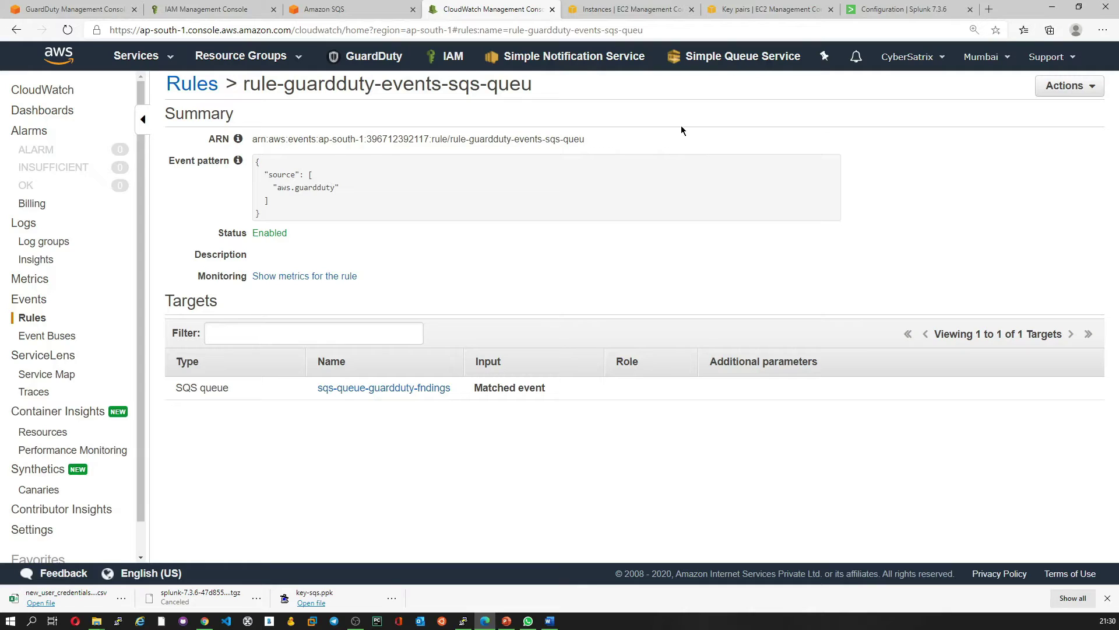
click(939, 5)
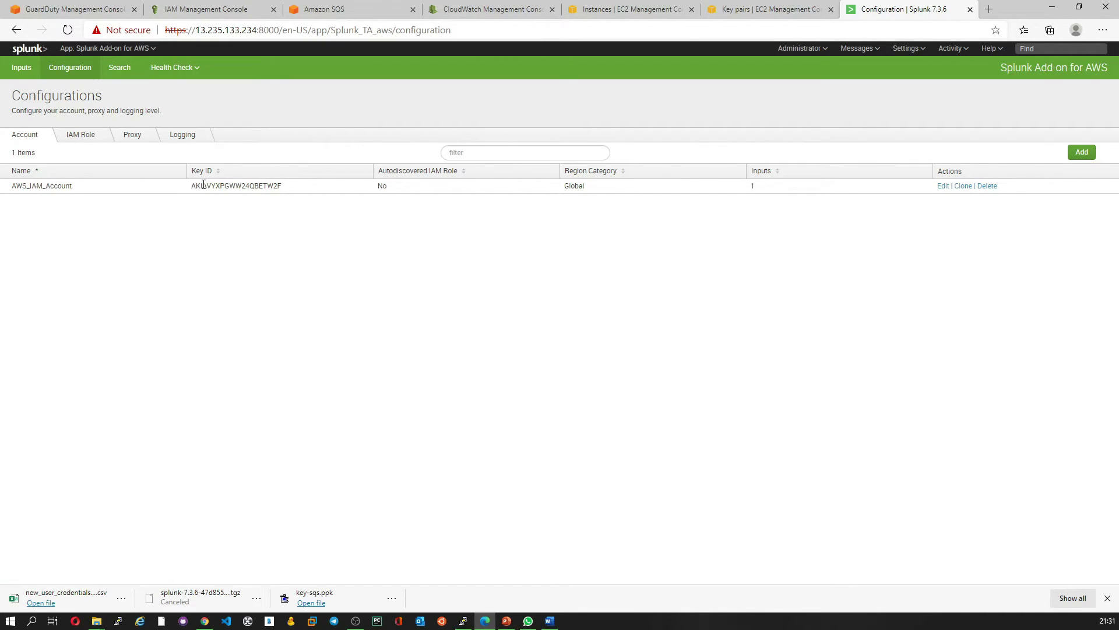
drag(203, 184, 293, 184)
click(466, 252)
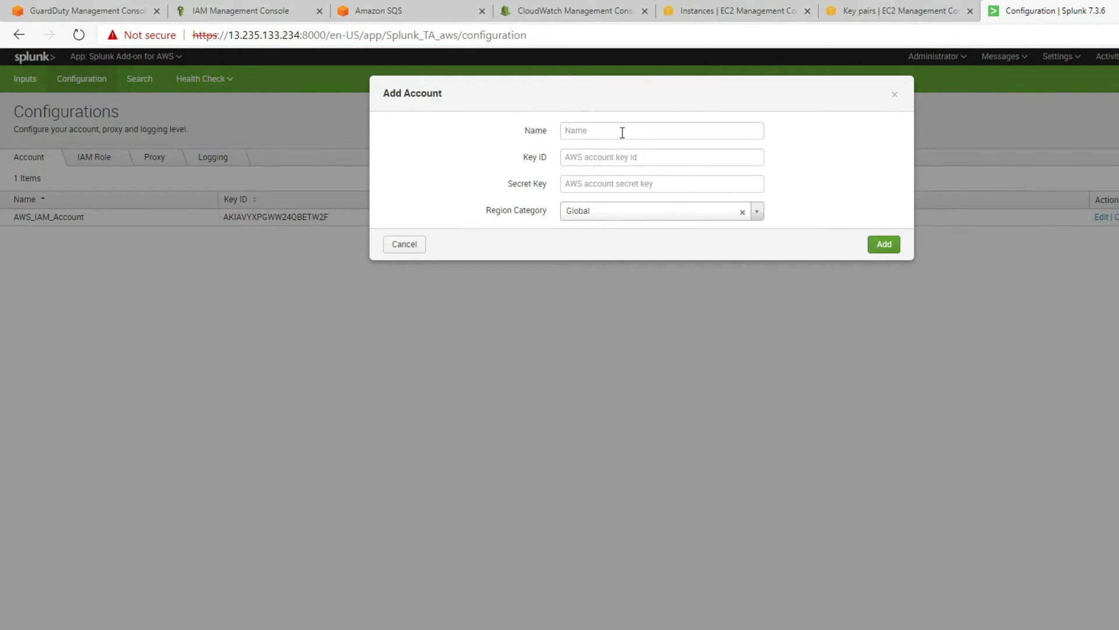
click(621, 132)
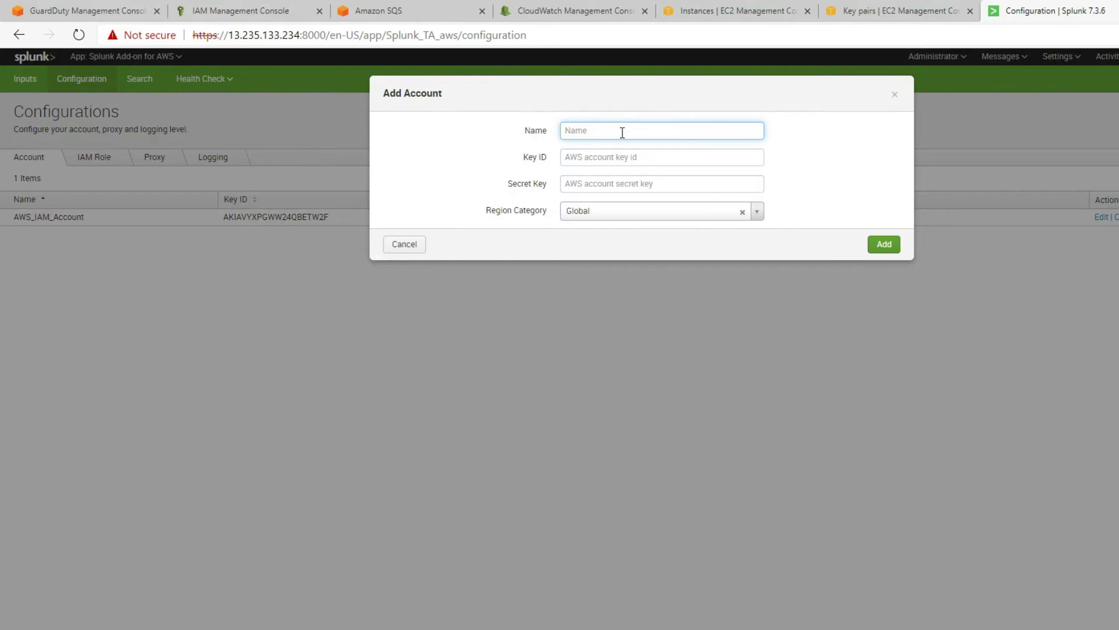
text(guardduty-sqs-test)
Paste the IAM user's access key ID and secret key, keep the Global region category, and add the account
click(350, 625)
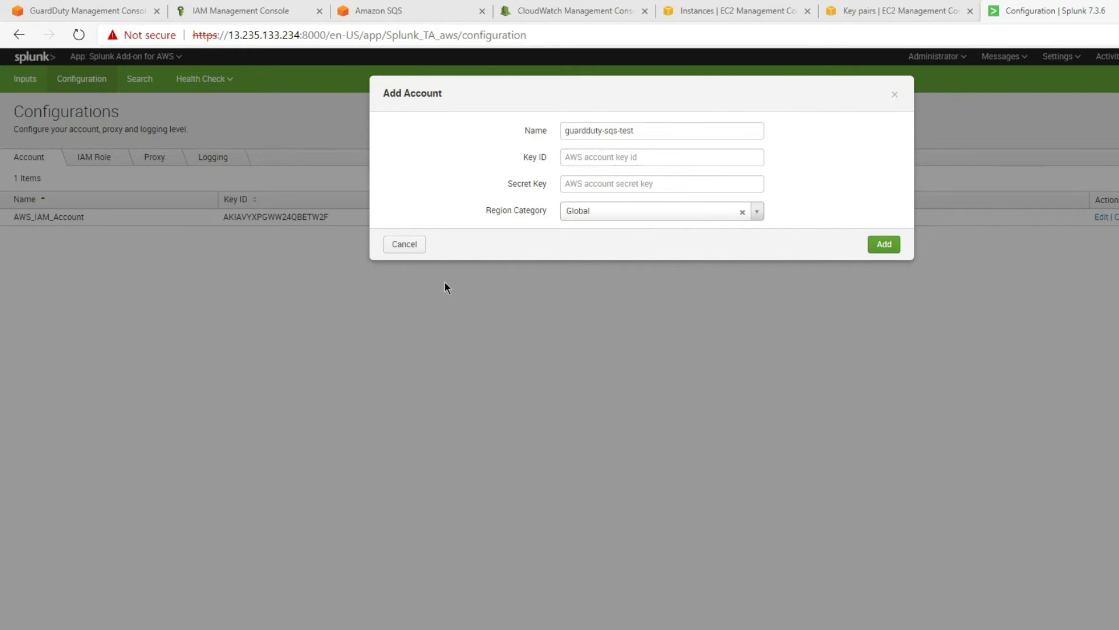
click(614, 155)
key(ctrl+v)
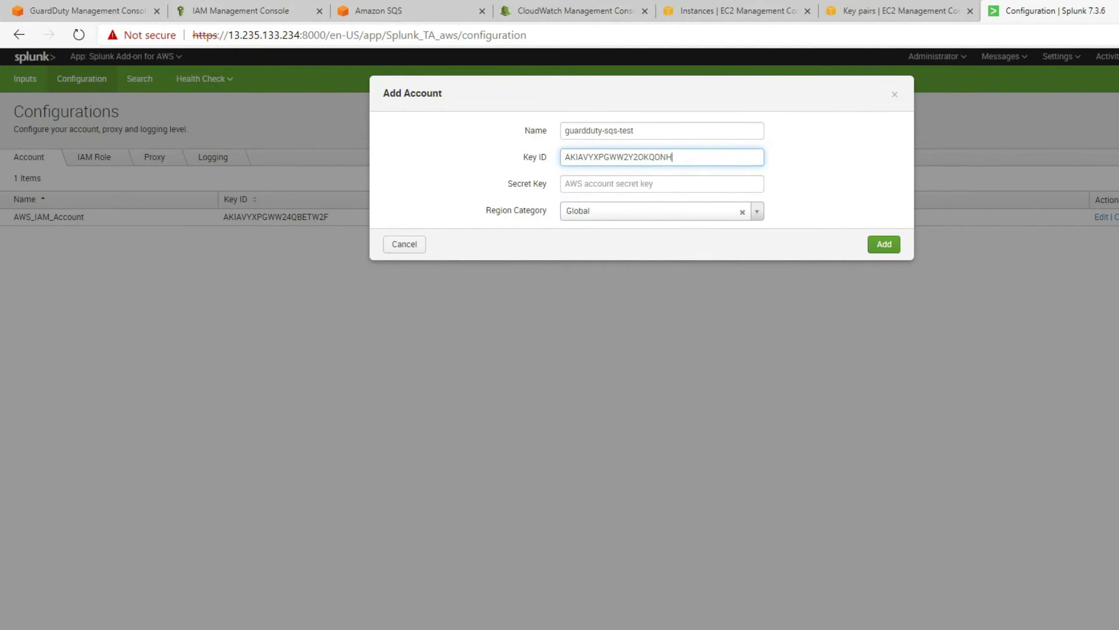
key(alt+Tab)
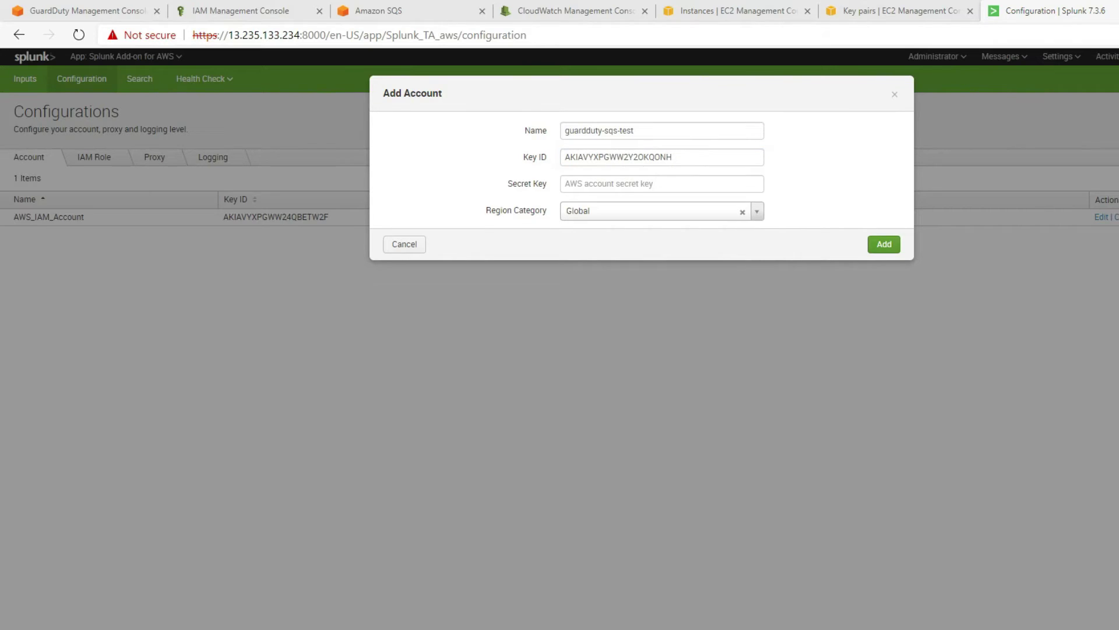
click(627, 183)
key(ctrl+v)
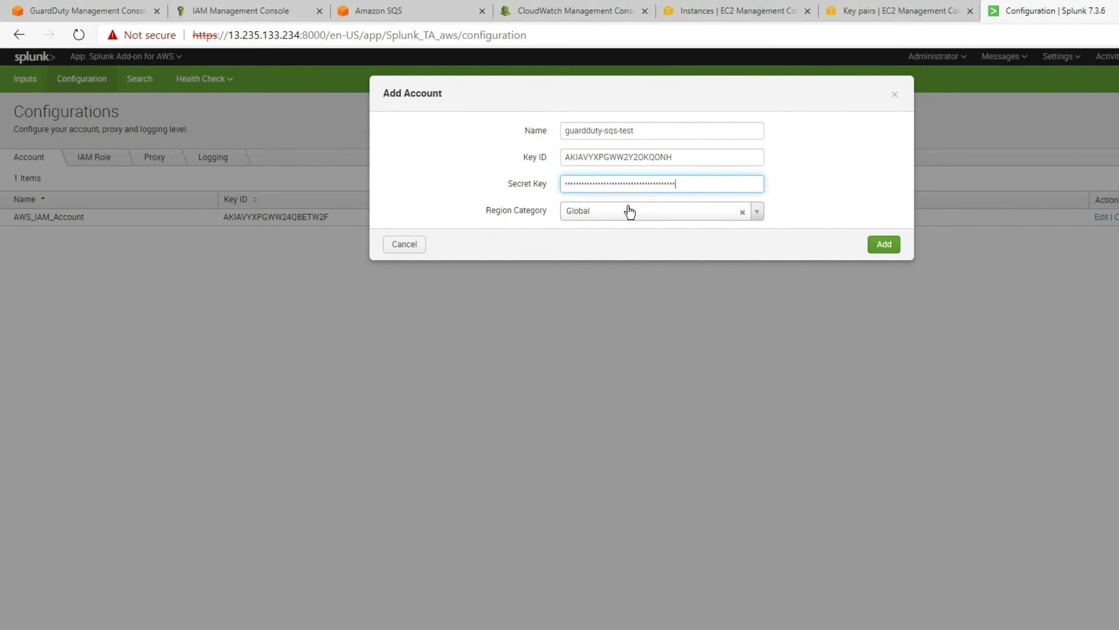
click(882, 245)
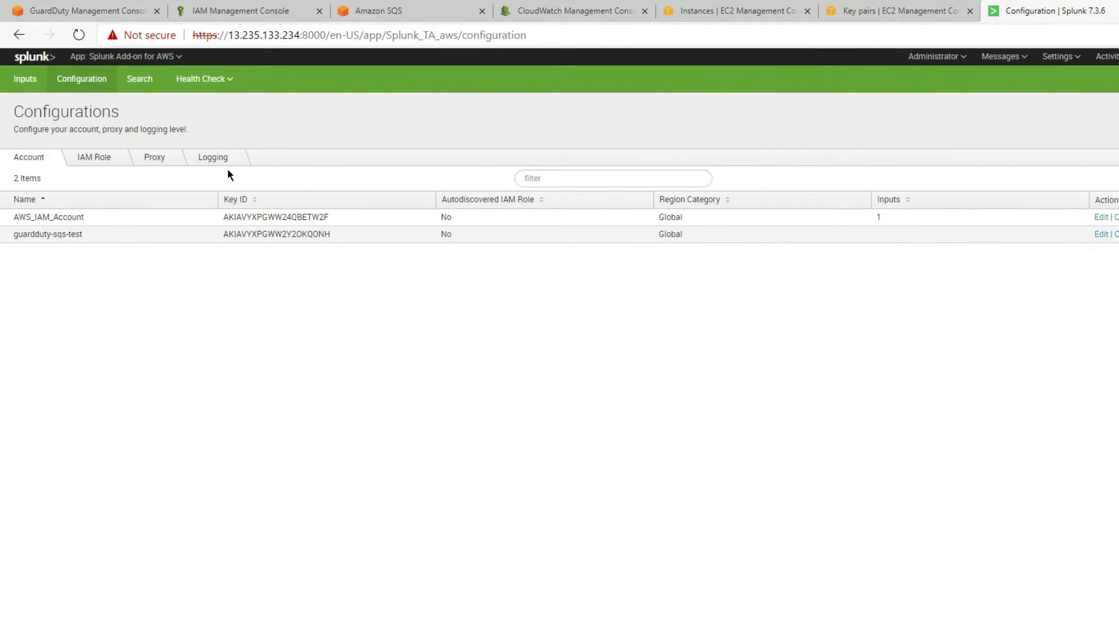
Check the Splunk version details from the add-on's Inputs page and disable the existing guardduty-sqs input
click(28, 82)
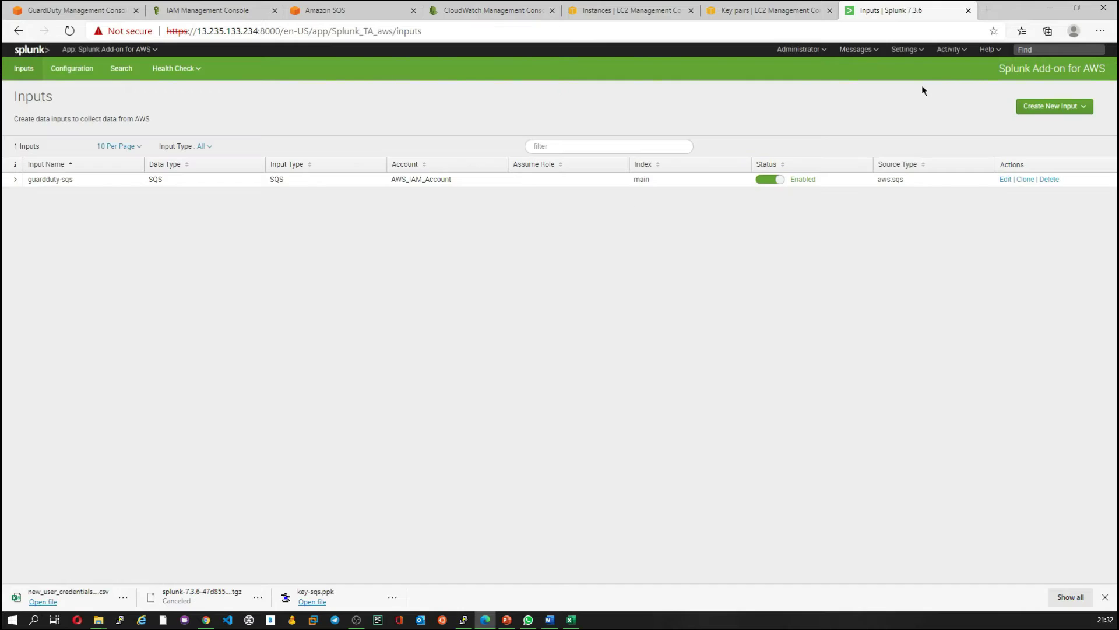
click(988, 48)
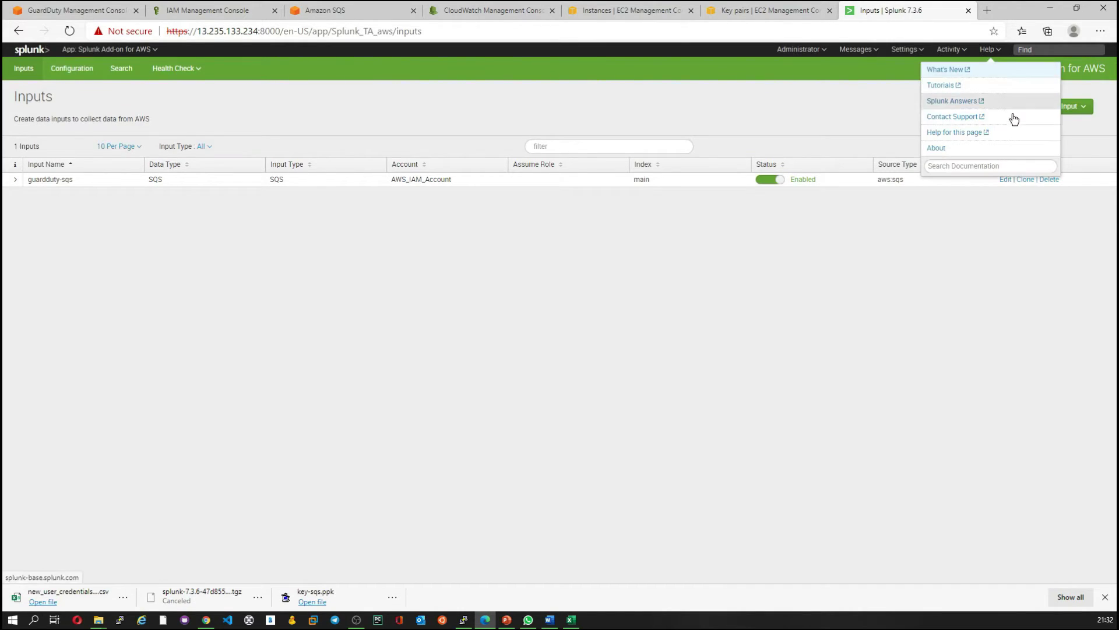
click(946, 152)
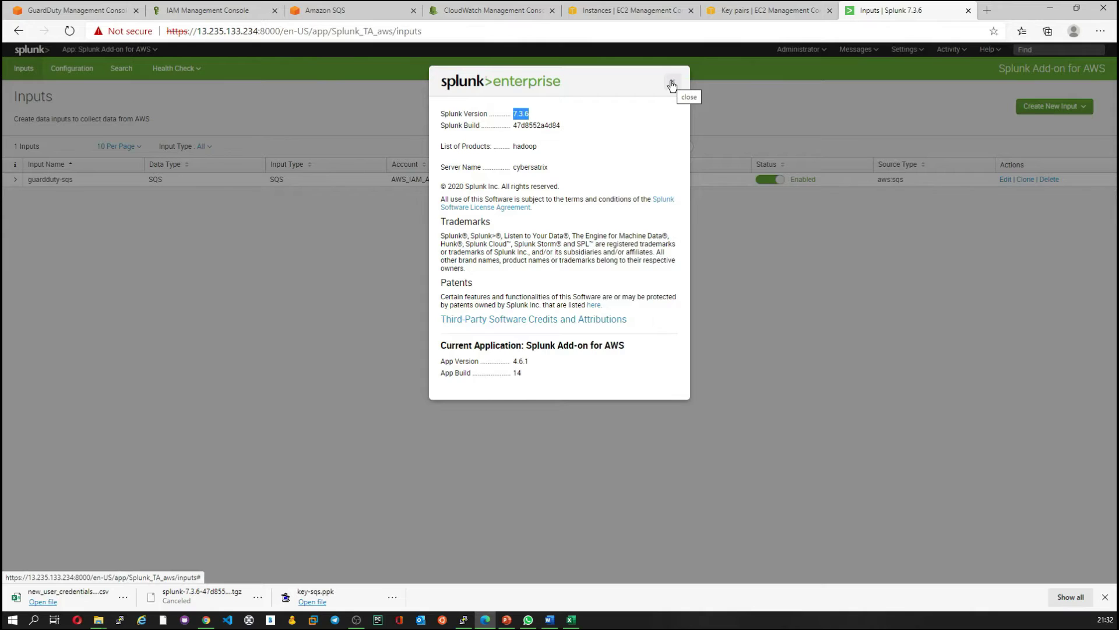
click(568, 128)
click(241, 282)
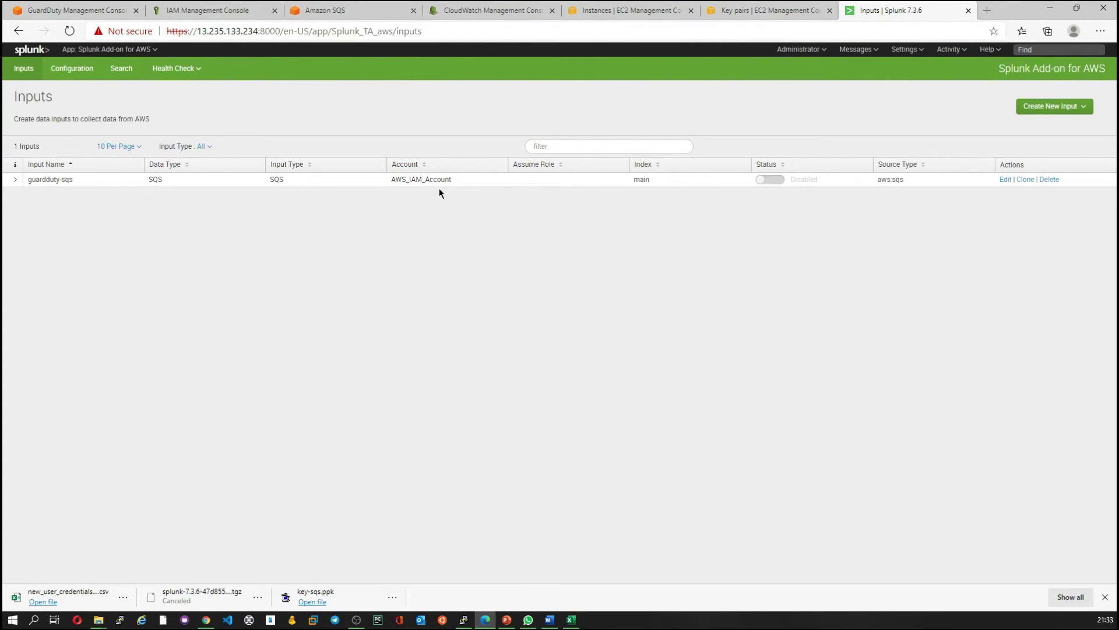
Start a new SQS input of the custom data type named sqs-guardduty-input, using the AWS account guardduty-sqs-test
click(1062, 111)
mouse_move(1030, 148)
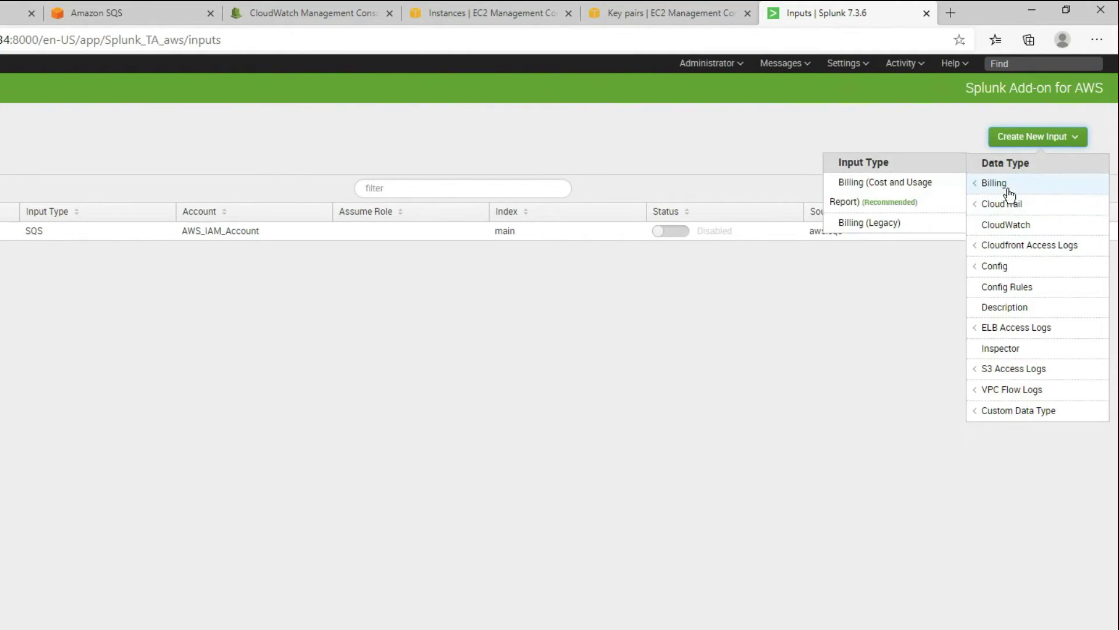
mouse_move(1014, 416)
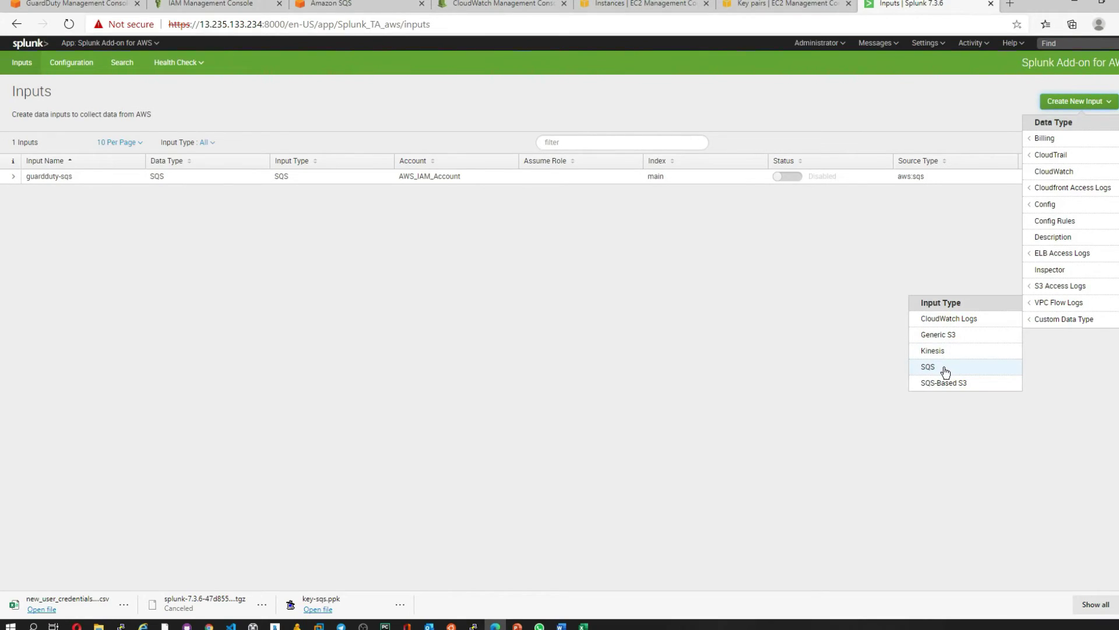
click(945, 370)
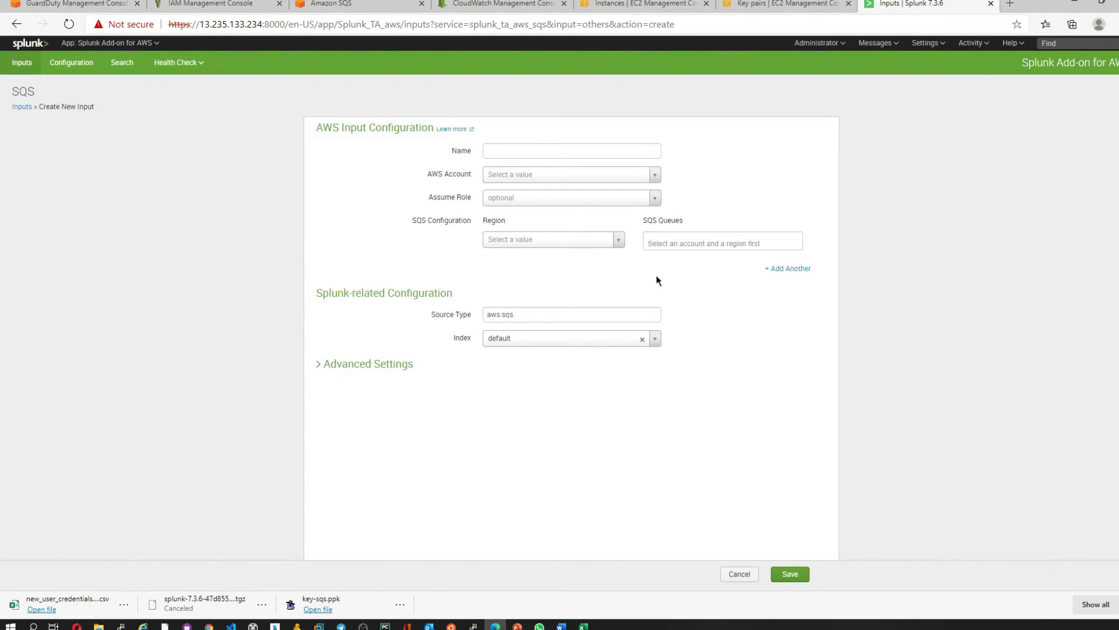
click(510, 151)
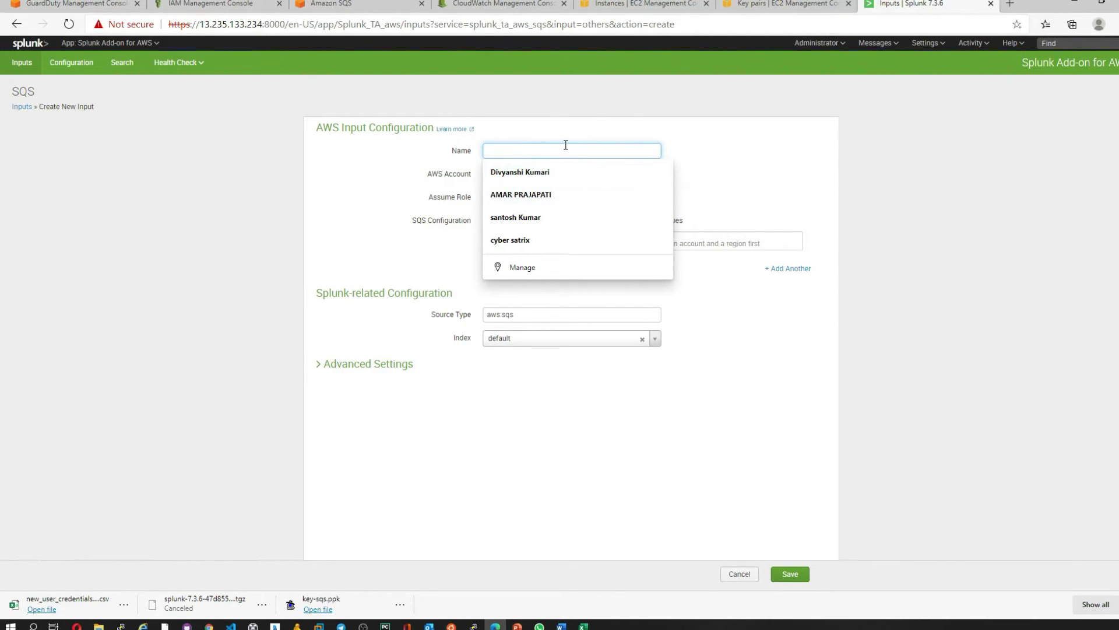
text(sqs-guardduty-input)
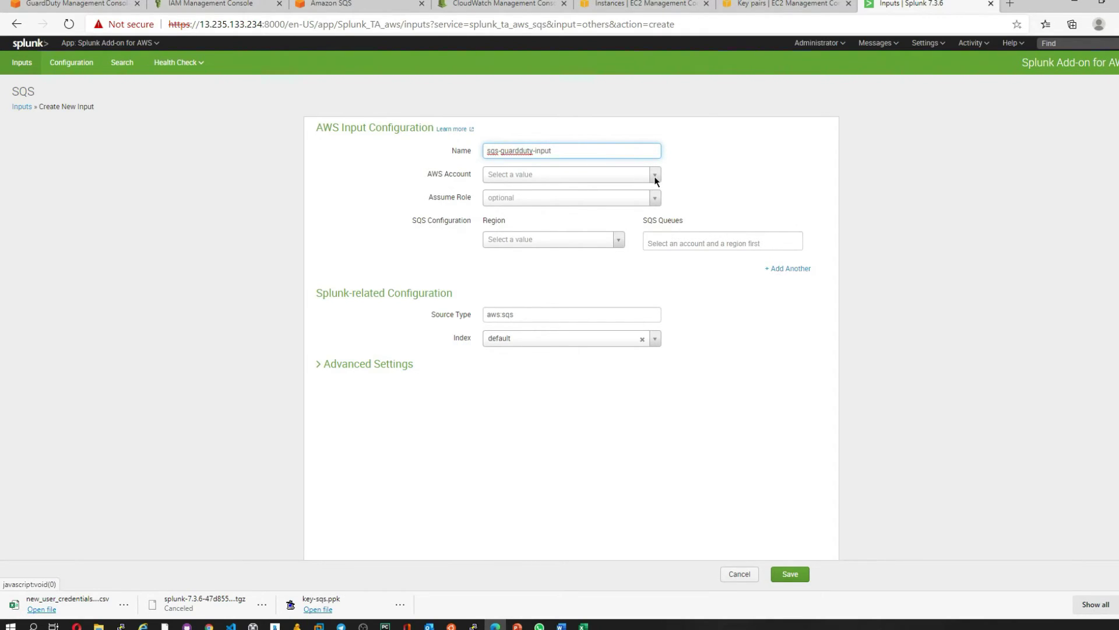
click(654, 174)
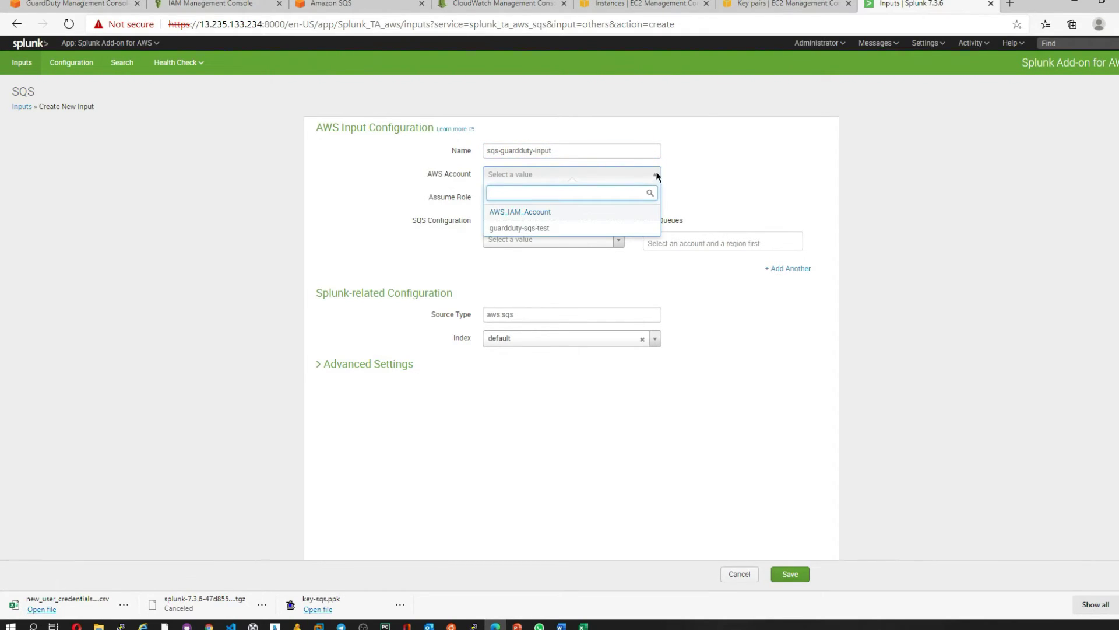
click(521, 228)
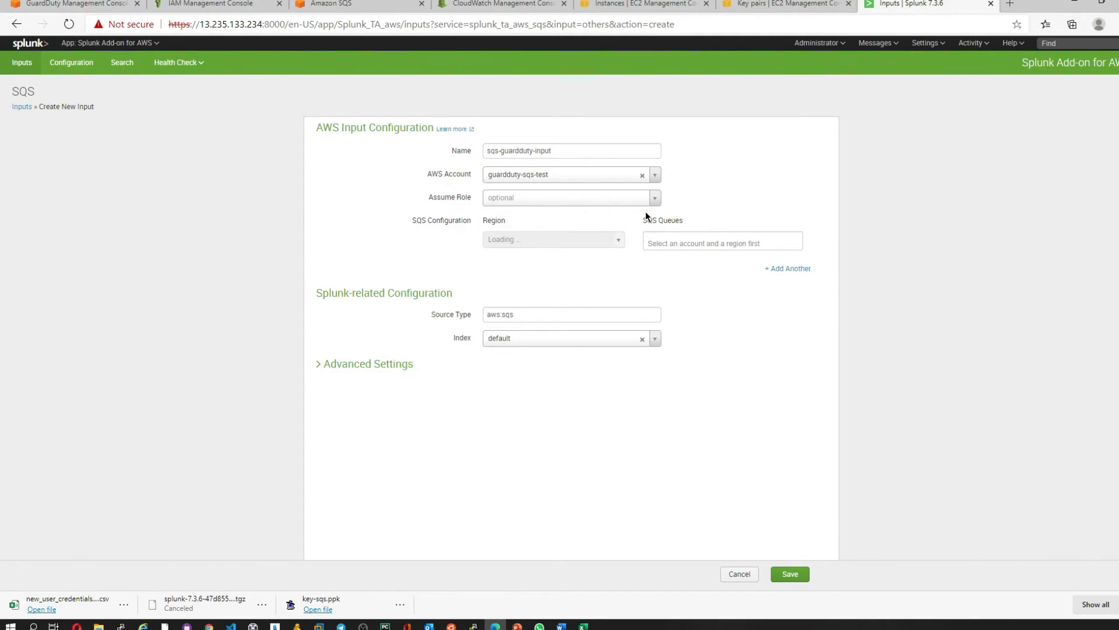
Check the queue's region in the Amazon SQS console and set the input's region to Asia Pacific (Mumbai)
click(577, 240)
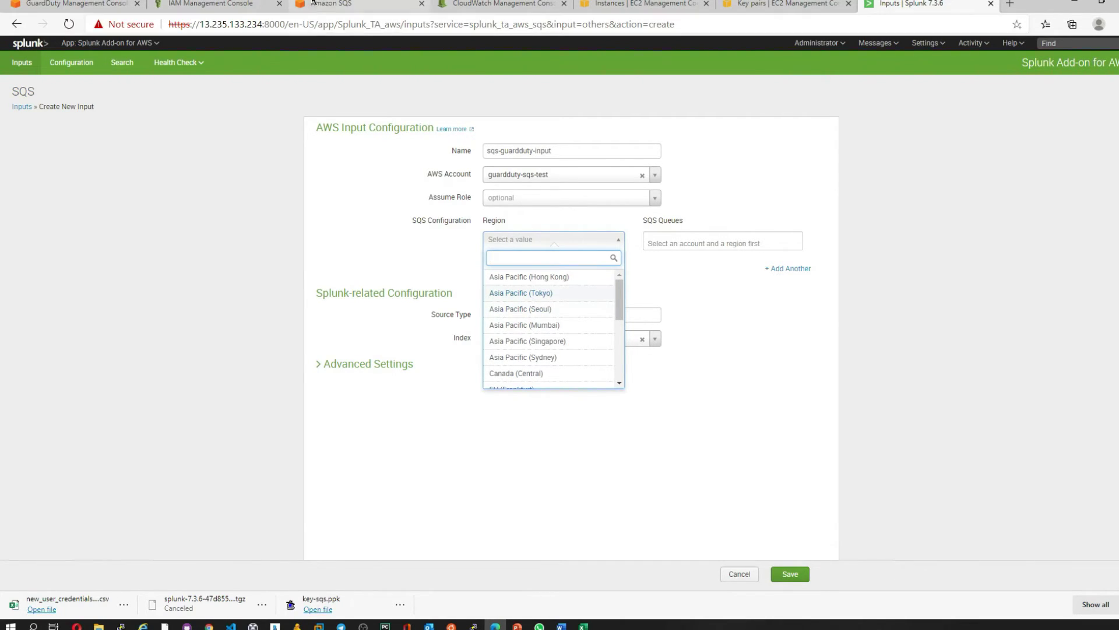
click(351, 3)
scroll(802, 194, up, 5)
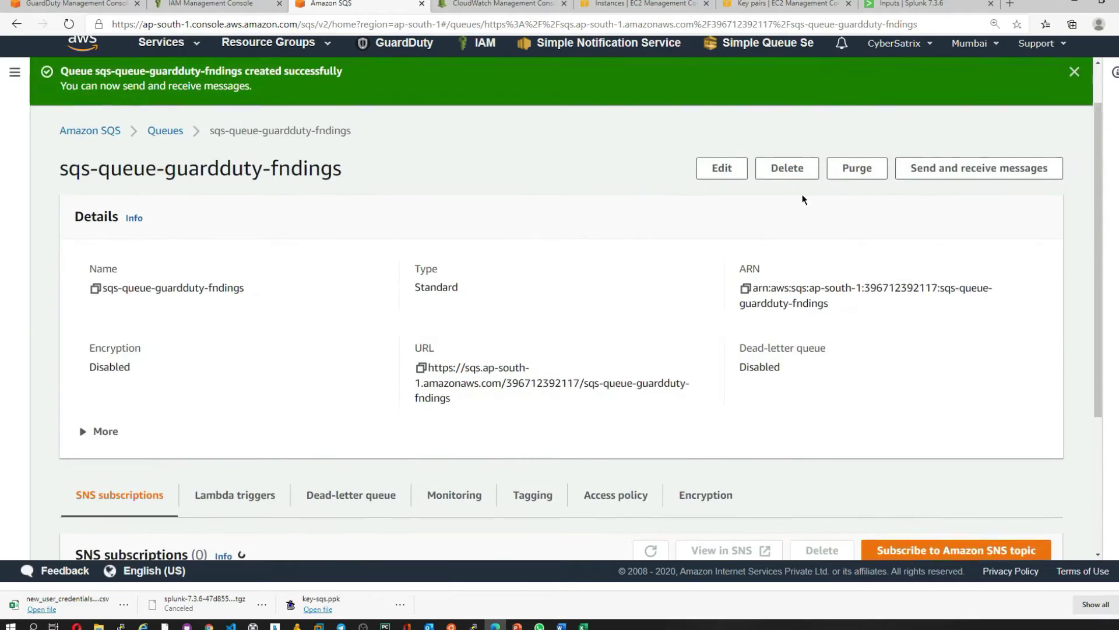
click(971, 44)
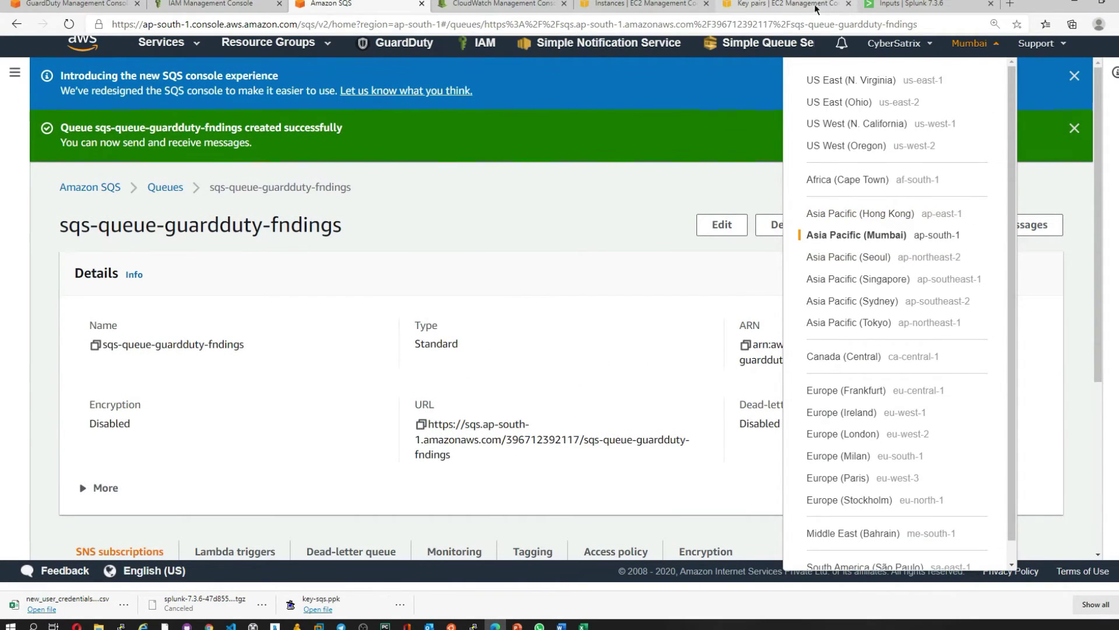
click(913, 3)
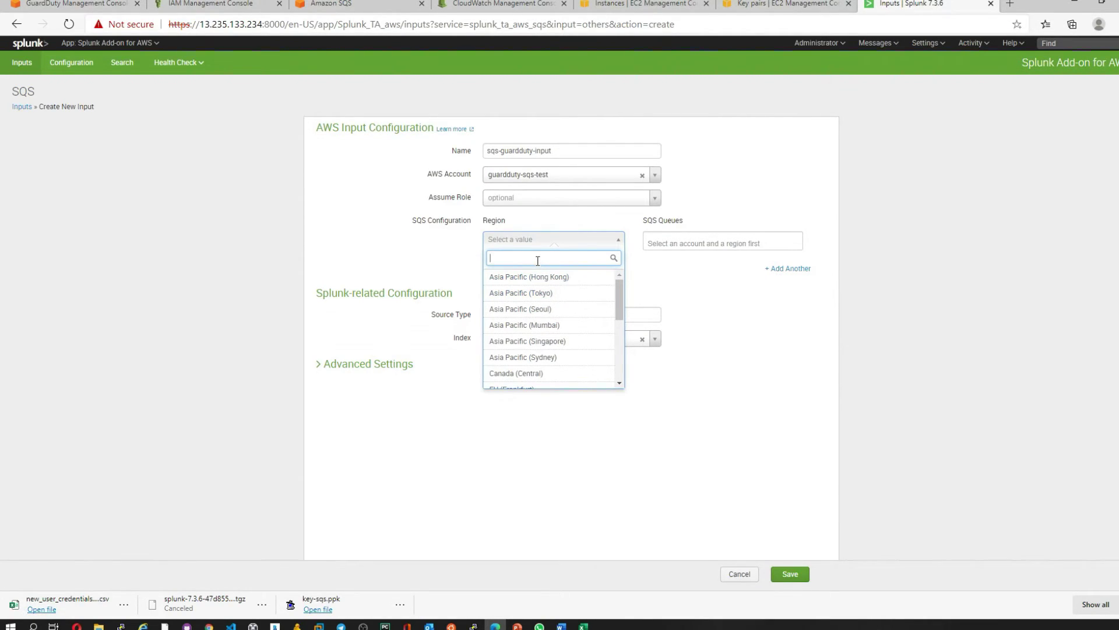
text(mum)
click(533, 279)
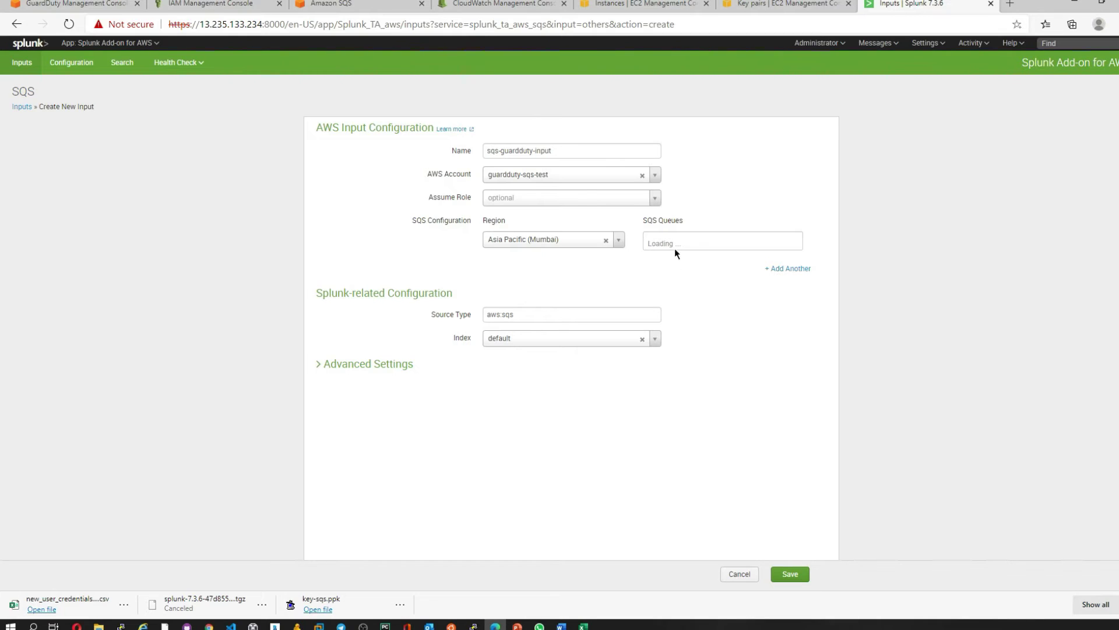
Select the queue sqs-queue-guardduty-fndings for the input and compare its name with the queue in the Amazon SQS console
click(706, 243)
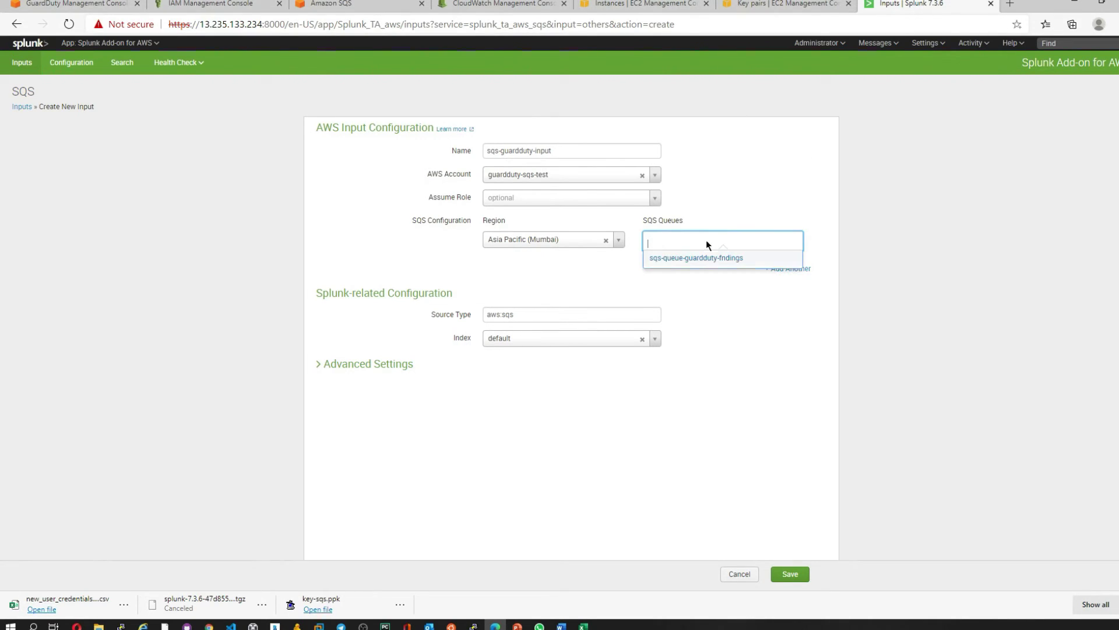
click(682, 258)
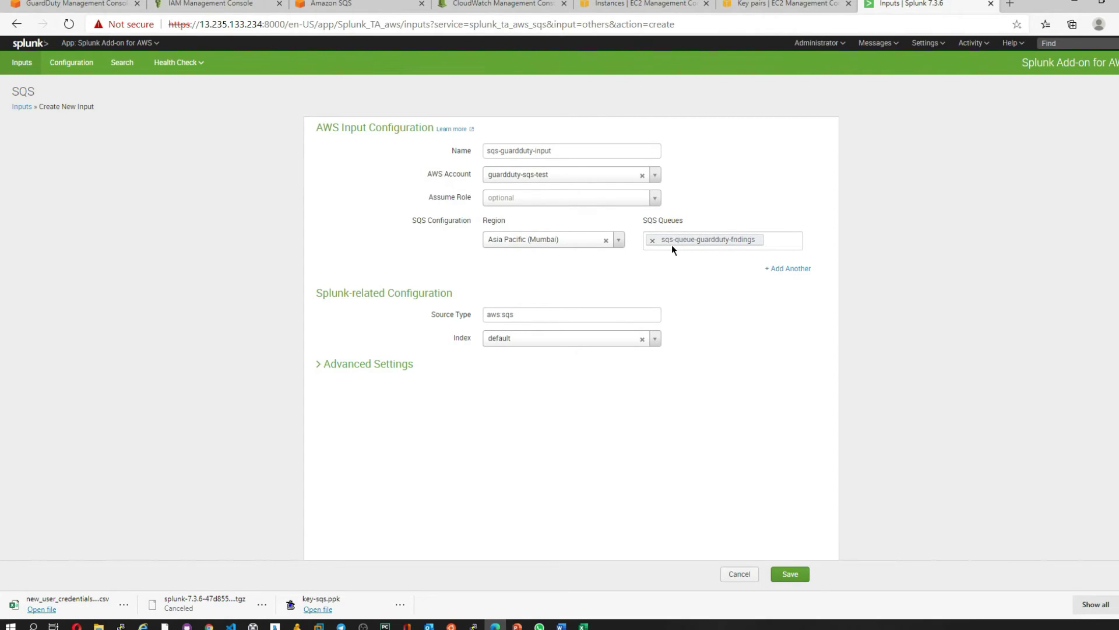
click(361, 7)
click(624, 207)
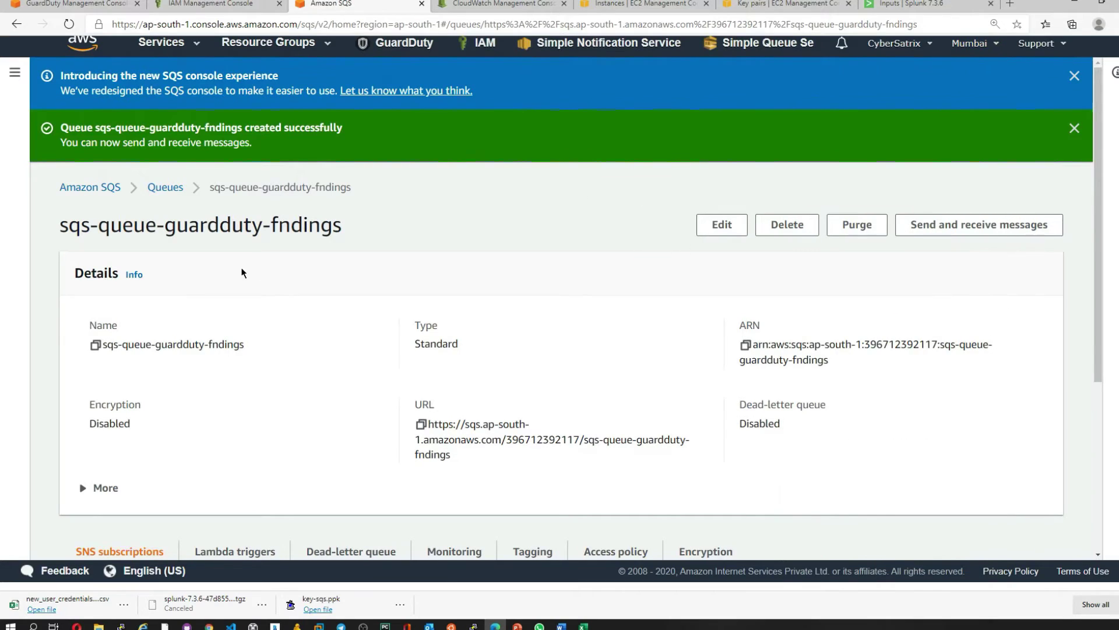
drag(362, 190, 210, 194)
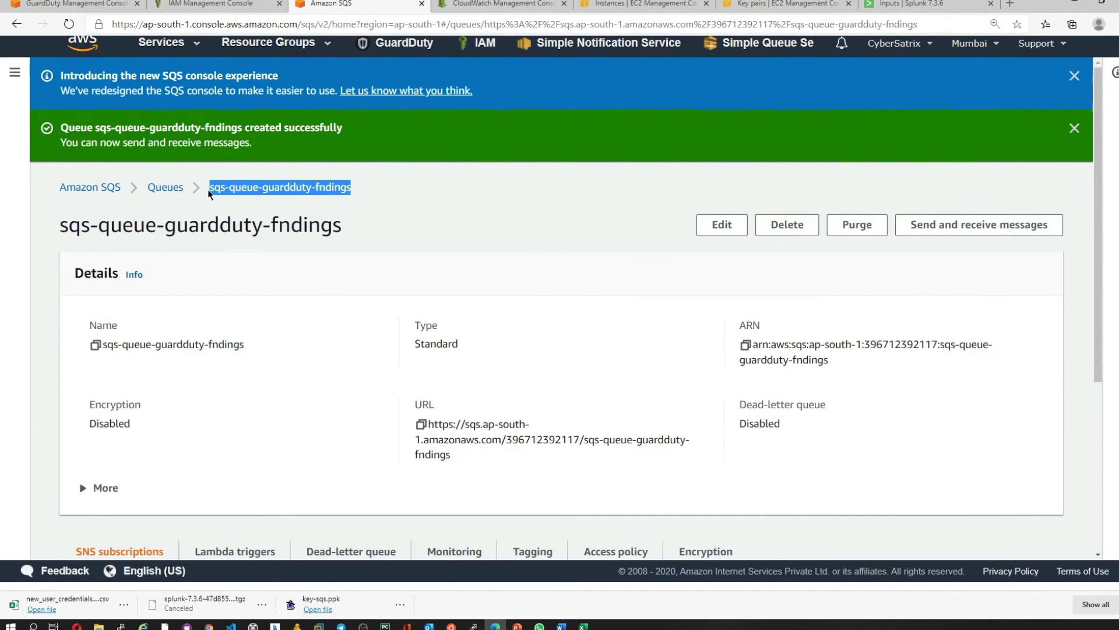
click(900, 6)
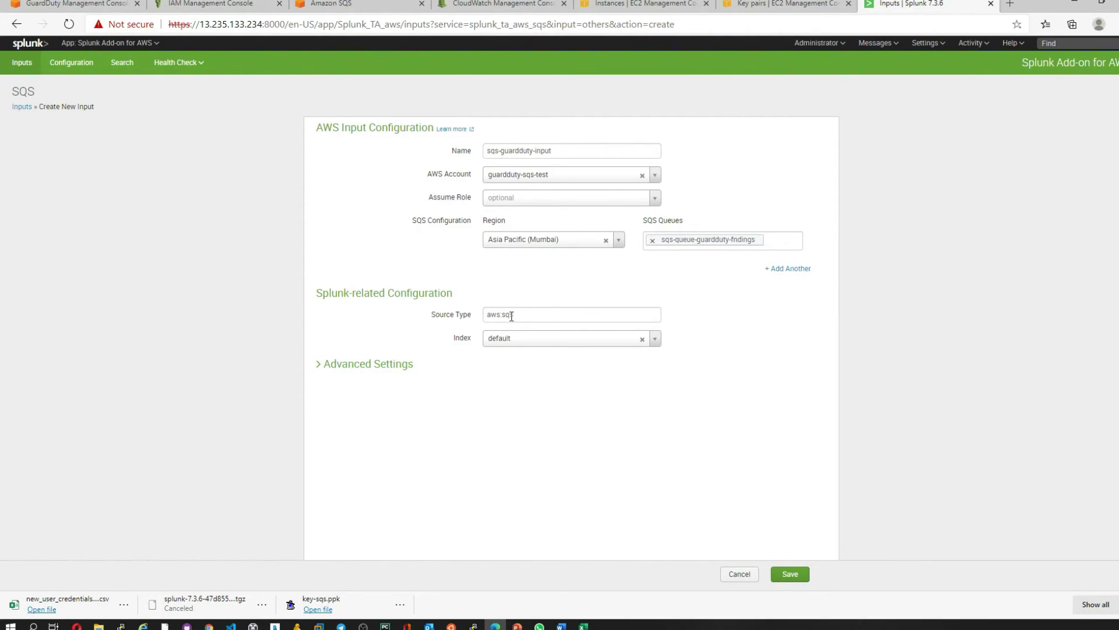
Set the input's index to main and keep the advanced polling interval at 30 seconds
click(653, 341)
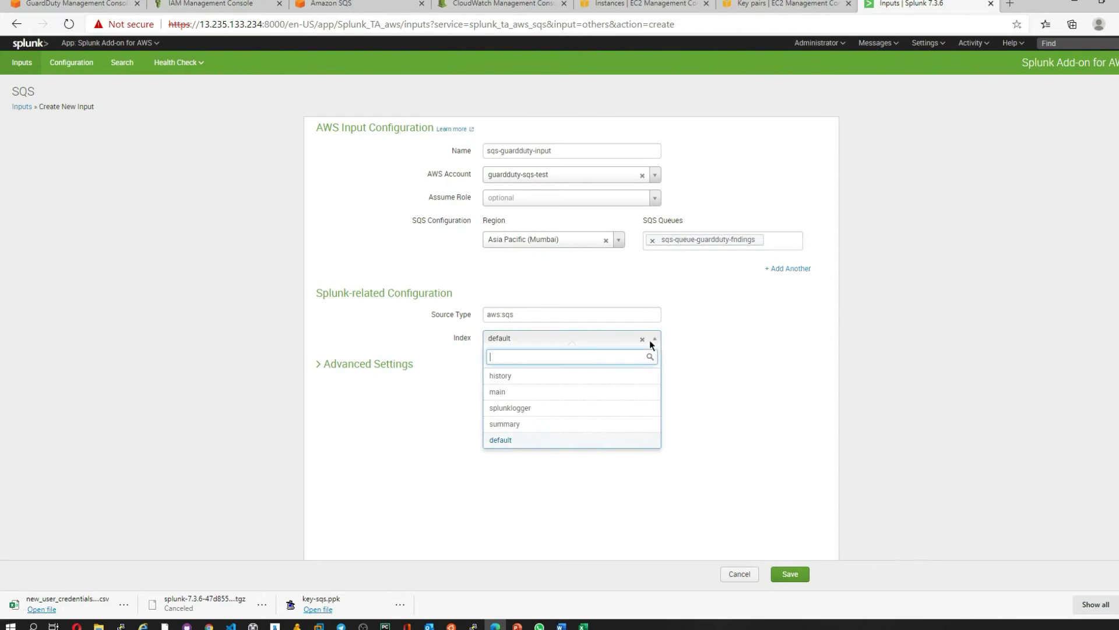
click(502, 393)
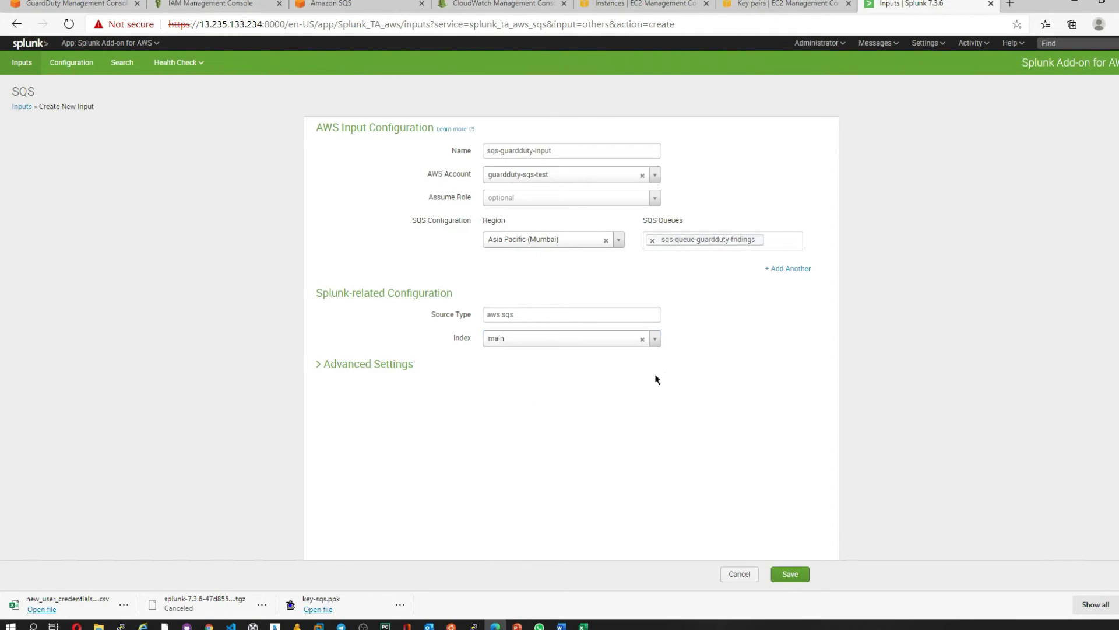
click(320, 366)
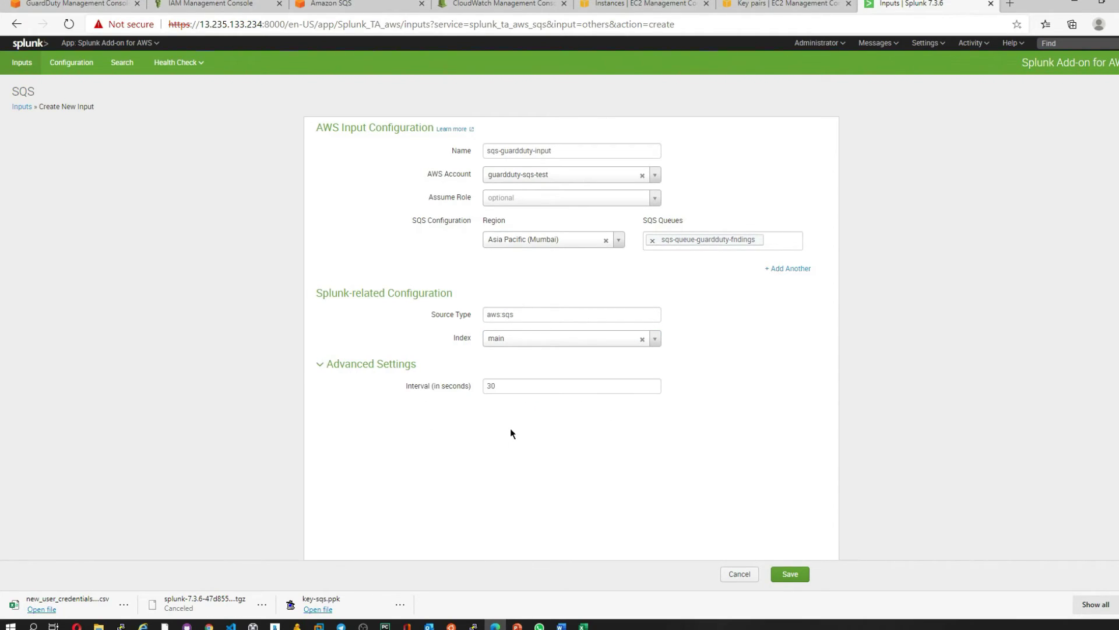
click(501, 386)
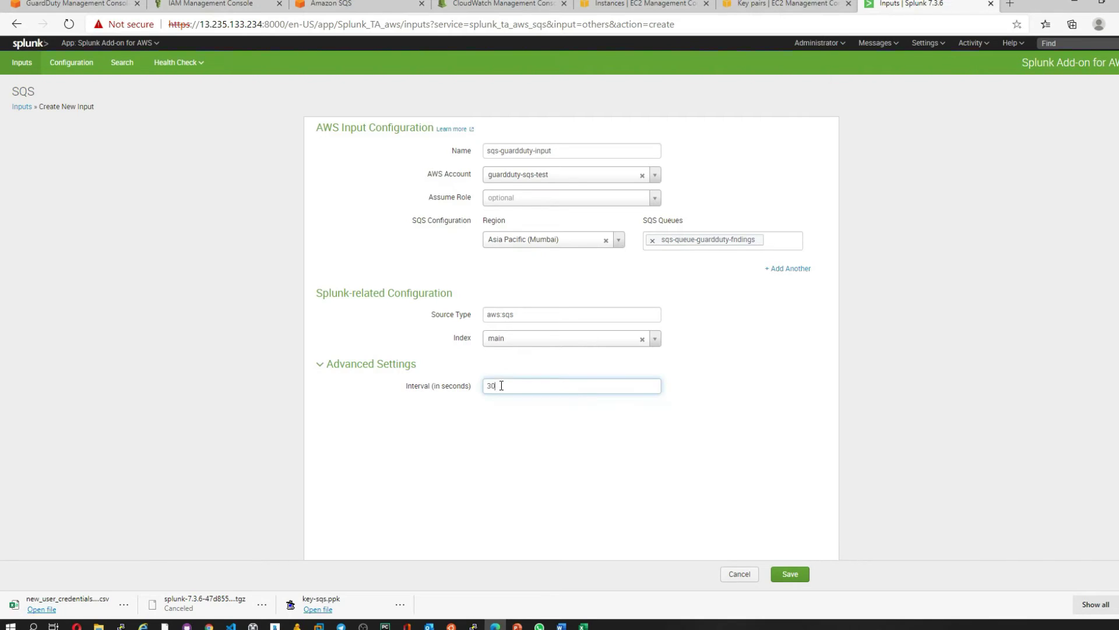
click(505, 442)
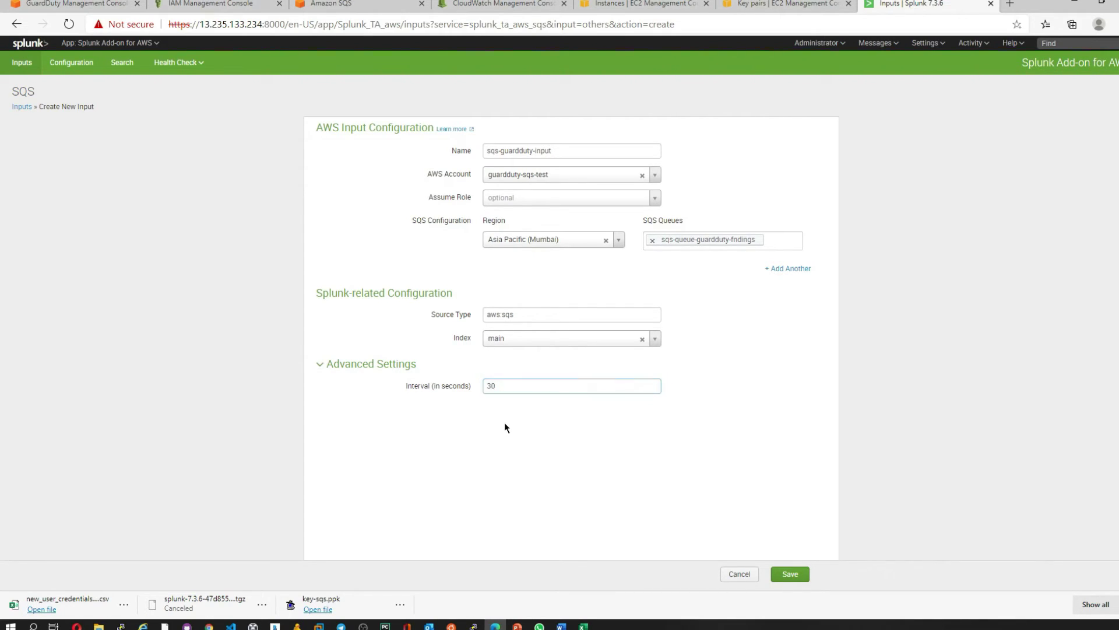
Keep the polling interval at 30 seconds and save the new SQS input
click(502, 385)
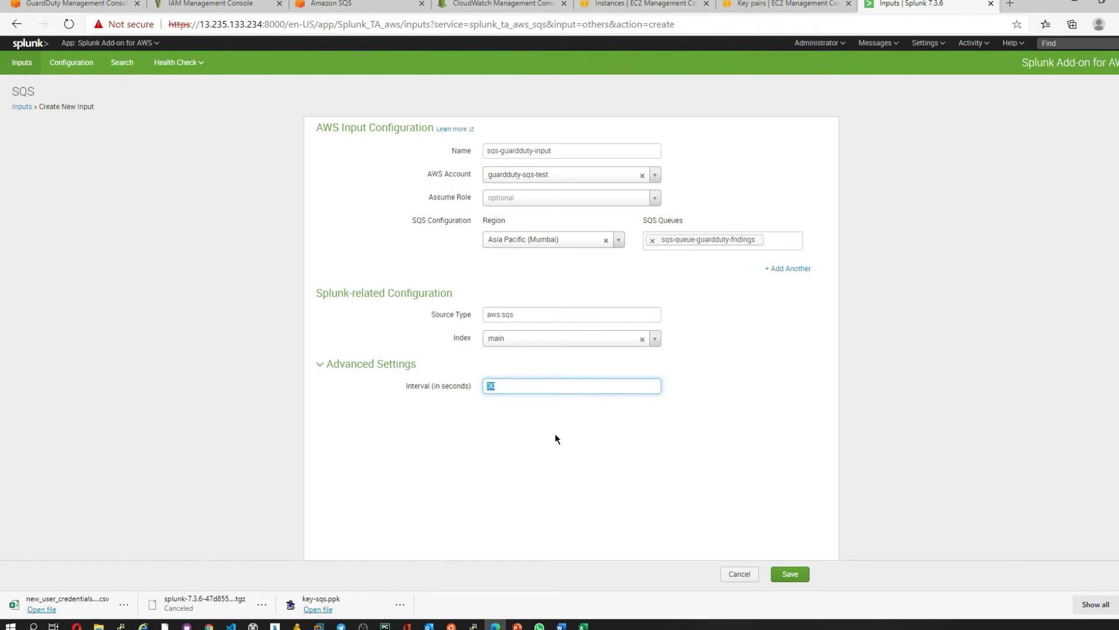
click(719, 511)
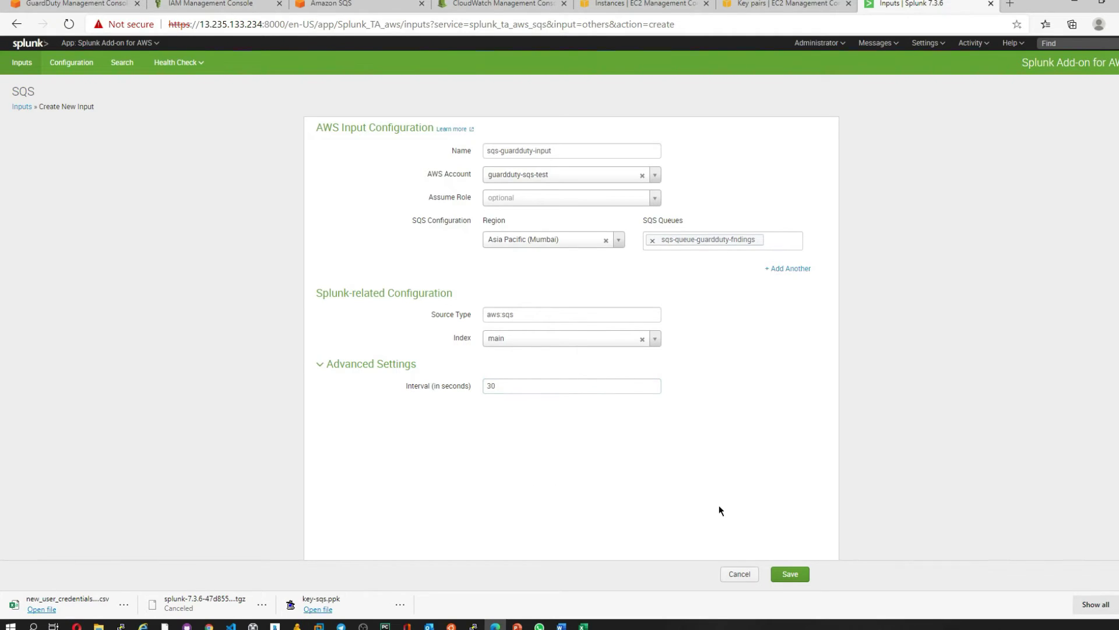
click(790, 575)
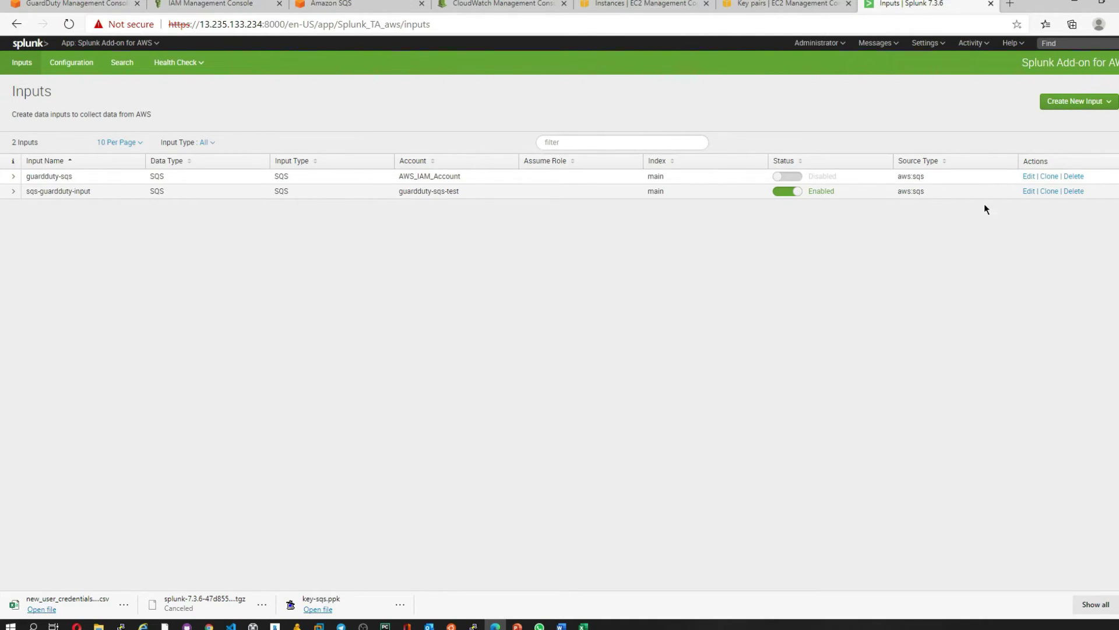
Open the Search & Reporting app in a separate browser tab and search for index=main
click(110, 42)
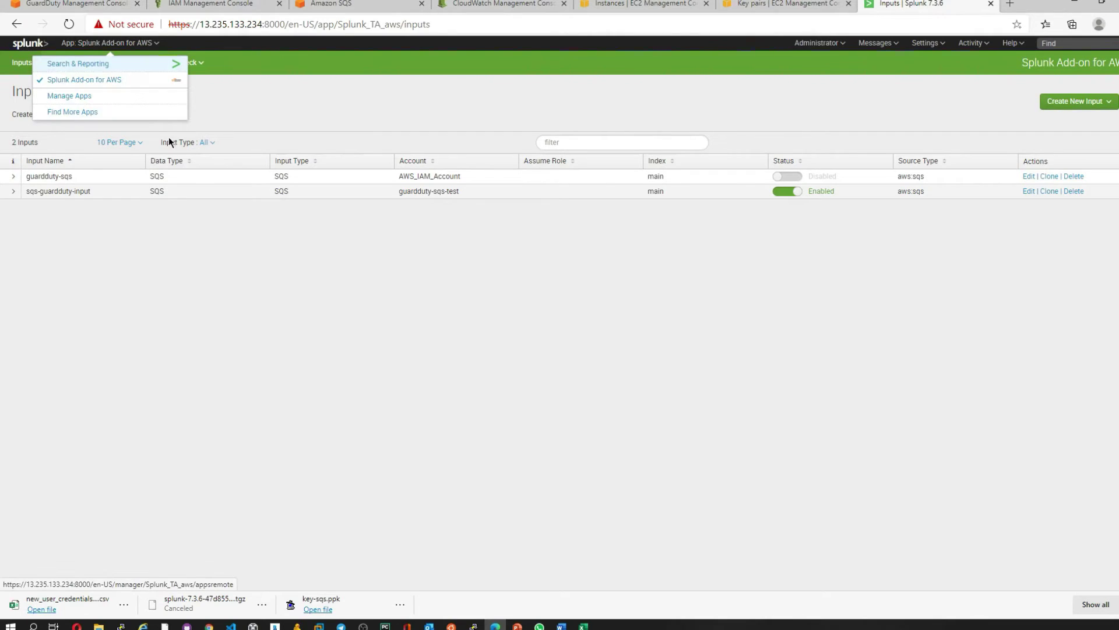
right_click(112, 76)
click(170, 82)
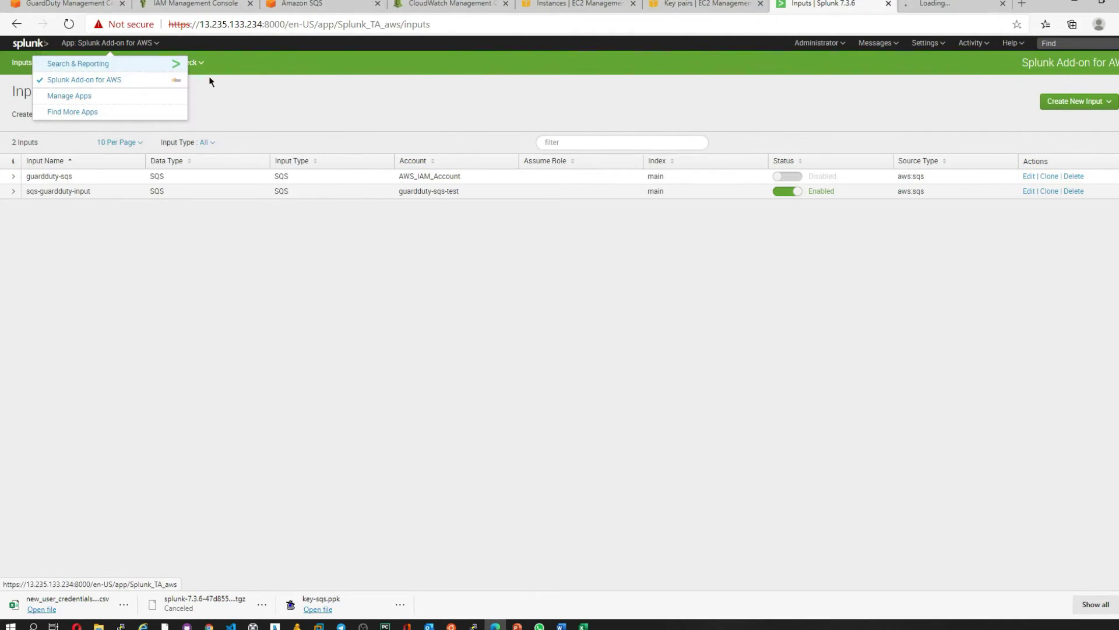
click(956, 4)
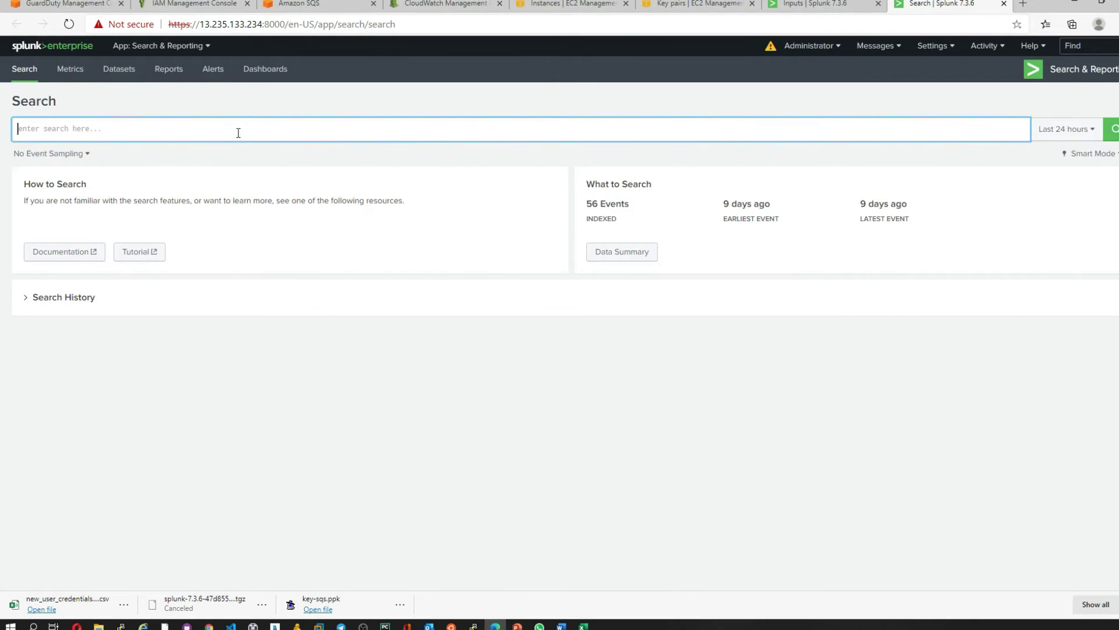
text(index=main)
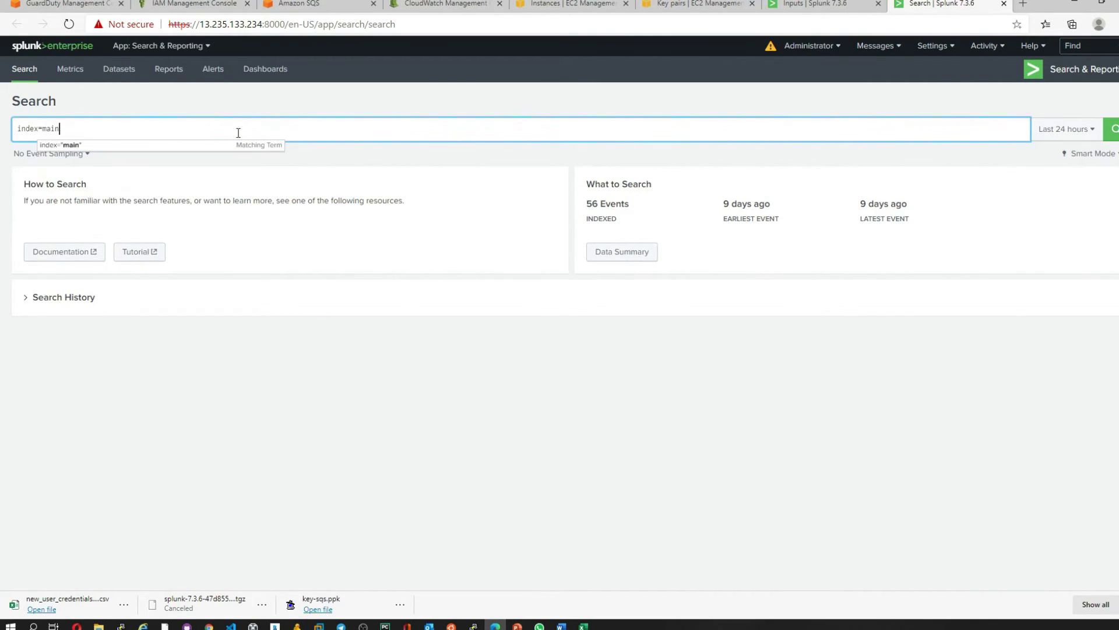
key(Return)
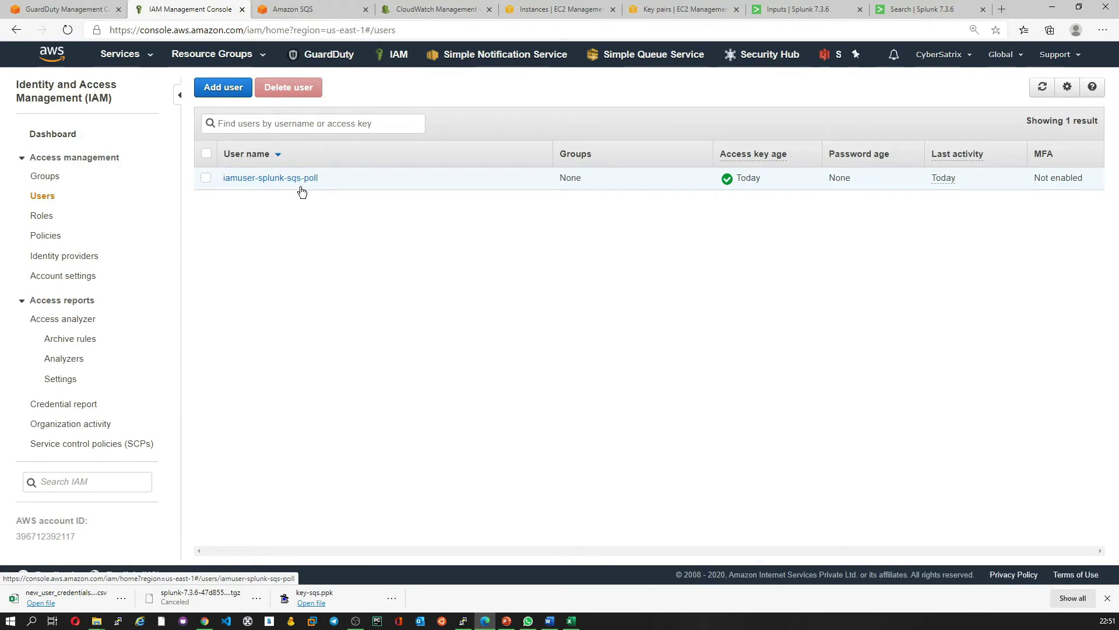
In the IAM console, review the SQS actions allowed by policy-splunk-read-from-sqs, attached to the user iamuser-splunk-sqs-poll
click(266, 180)
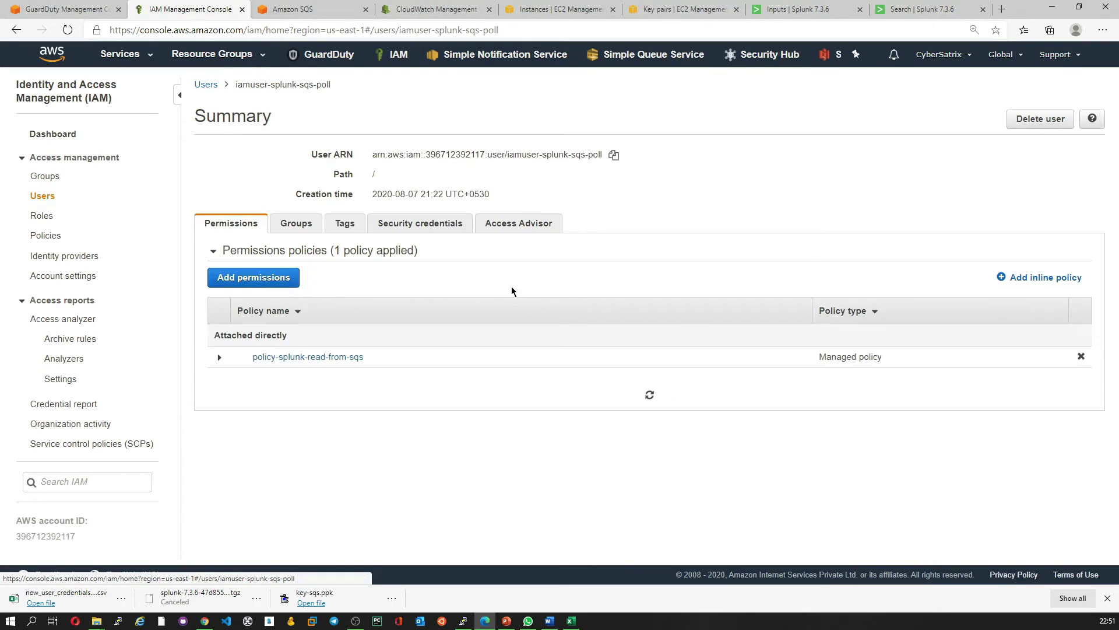
click(309, 357)
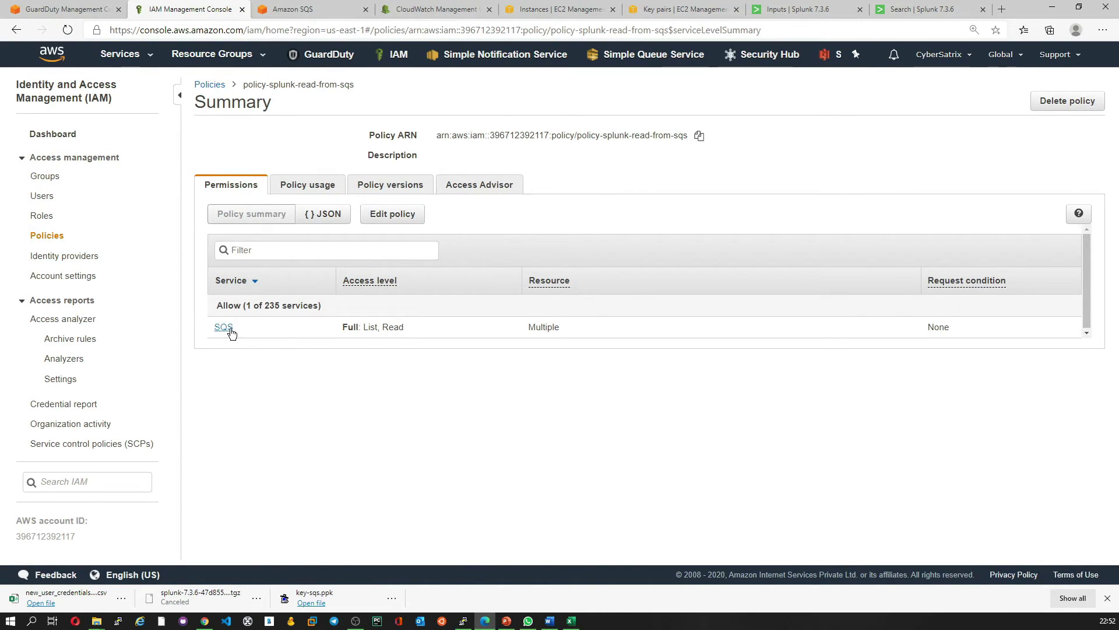
click(223, 327)
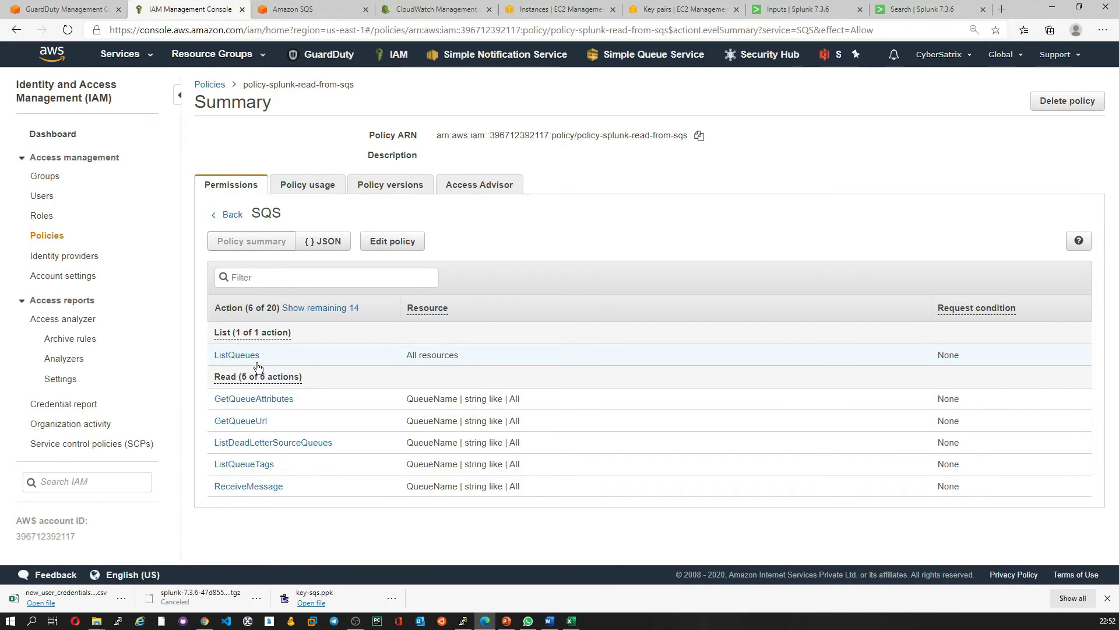
mouse_move(271, 486)
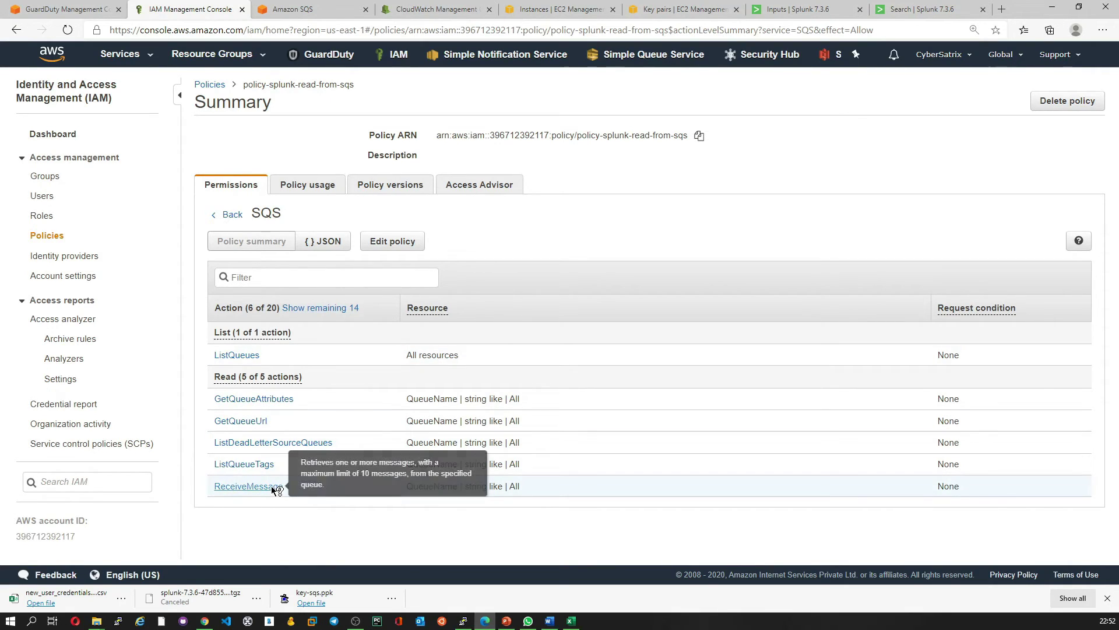
mouse_move(318, 441)
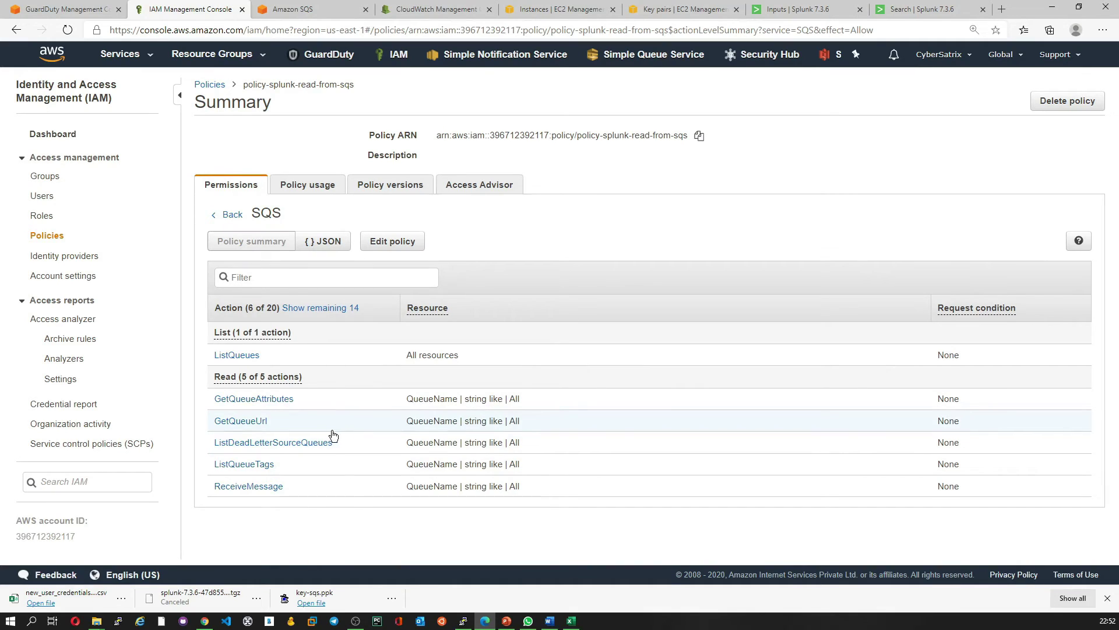
Edit policy-splunk-read-from-sqs and add another permission block for the SQS service
click(392, 241)
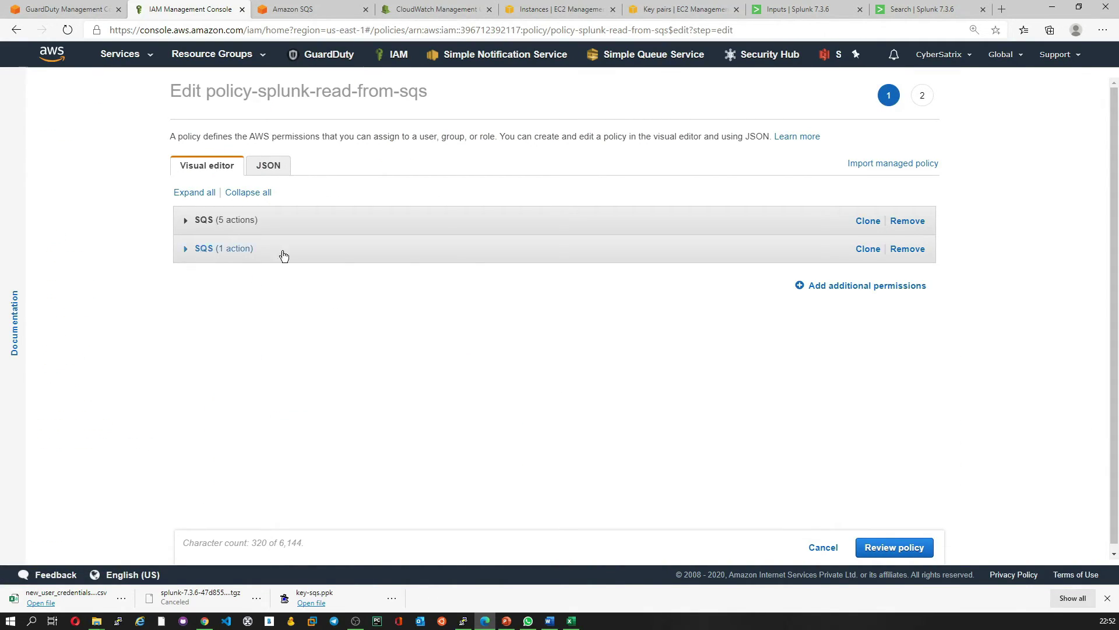
click(869, 286)
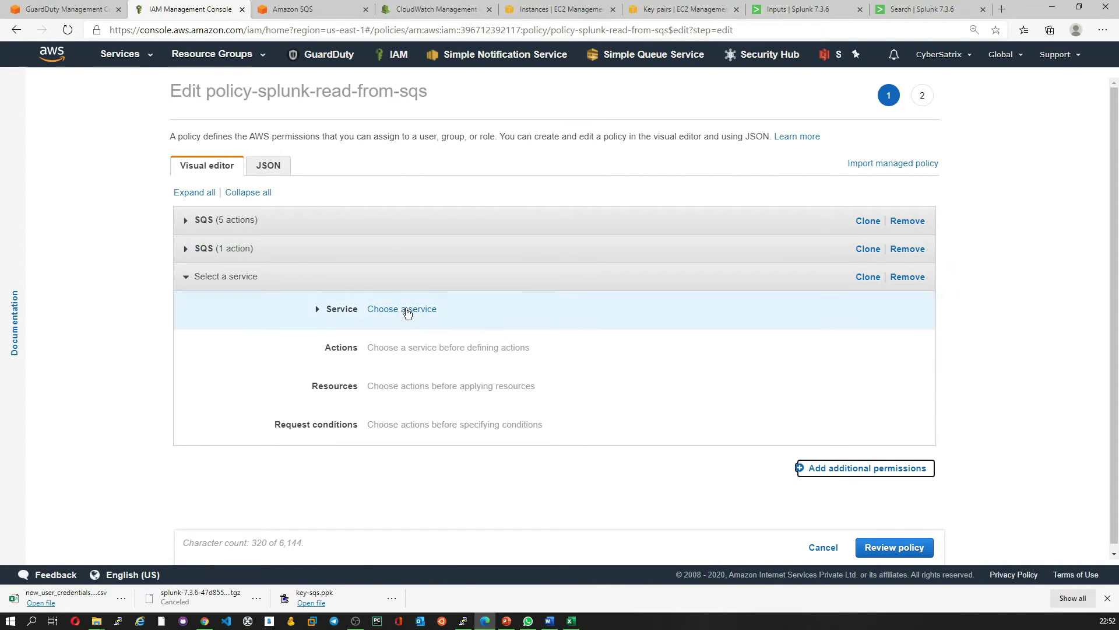
click(411, 312)
text(sqs)
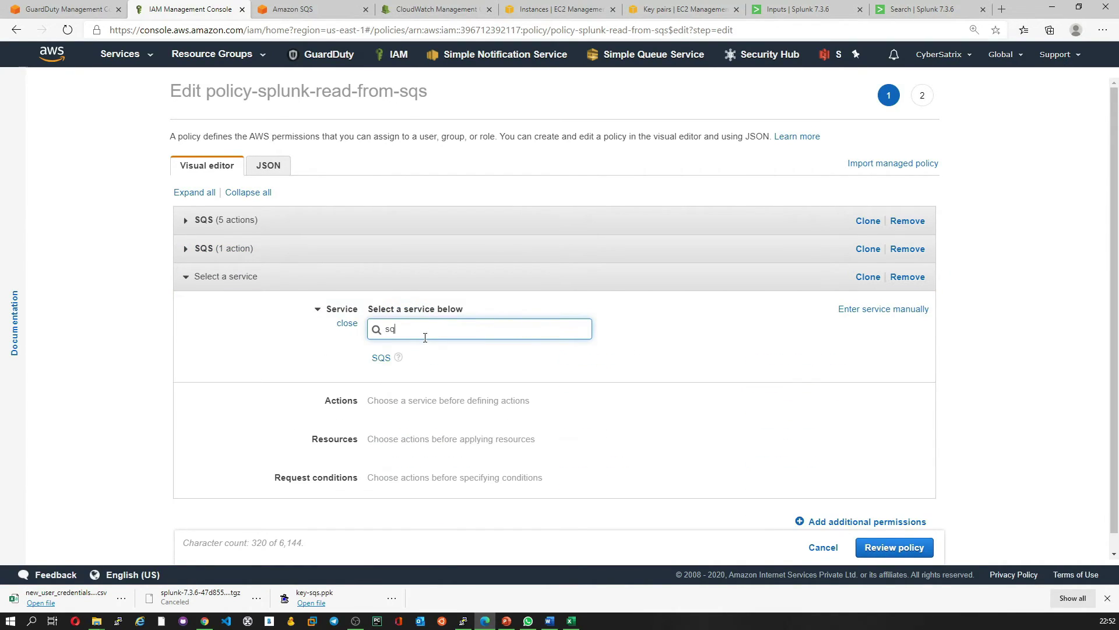
click(518, 363)
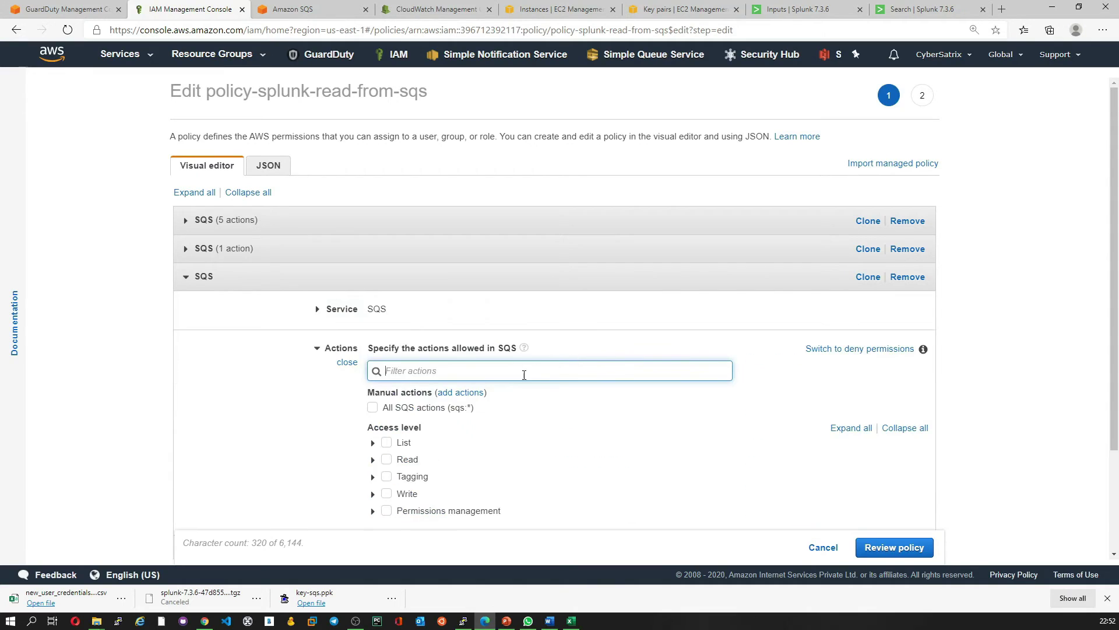
Allow the SQS write actions SendMessage, SendMessageBatch and SetQueueAttributes in the added permission block
scroll(518, 374, down, 2)
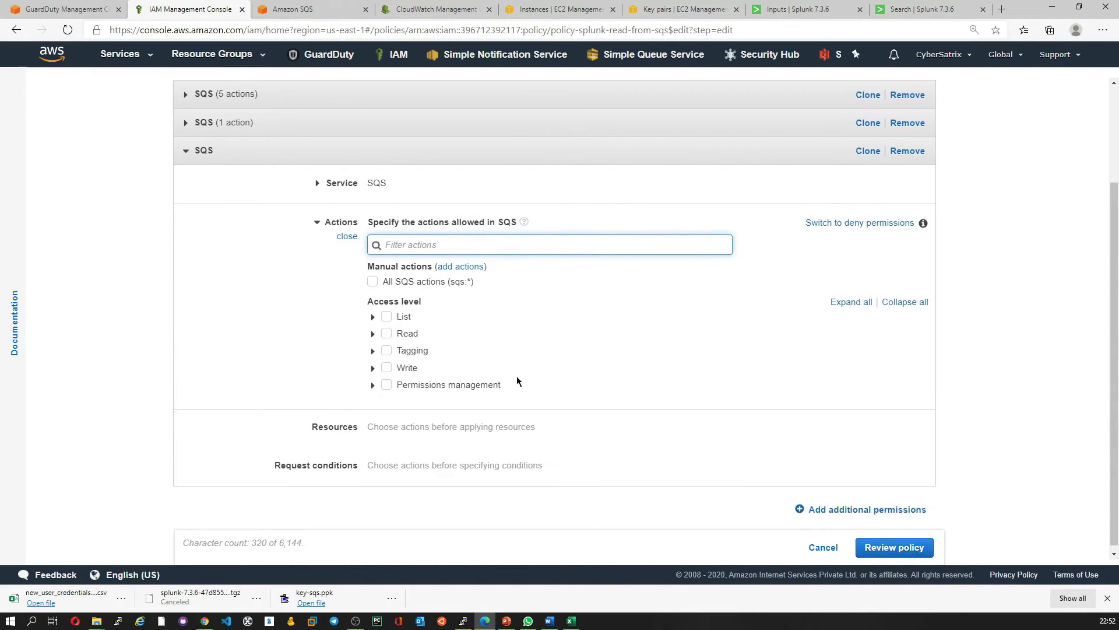
click(374, 363)
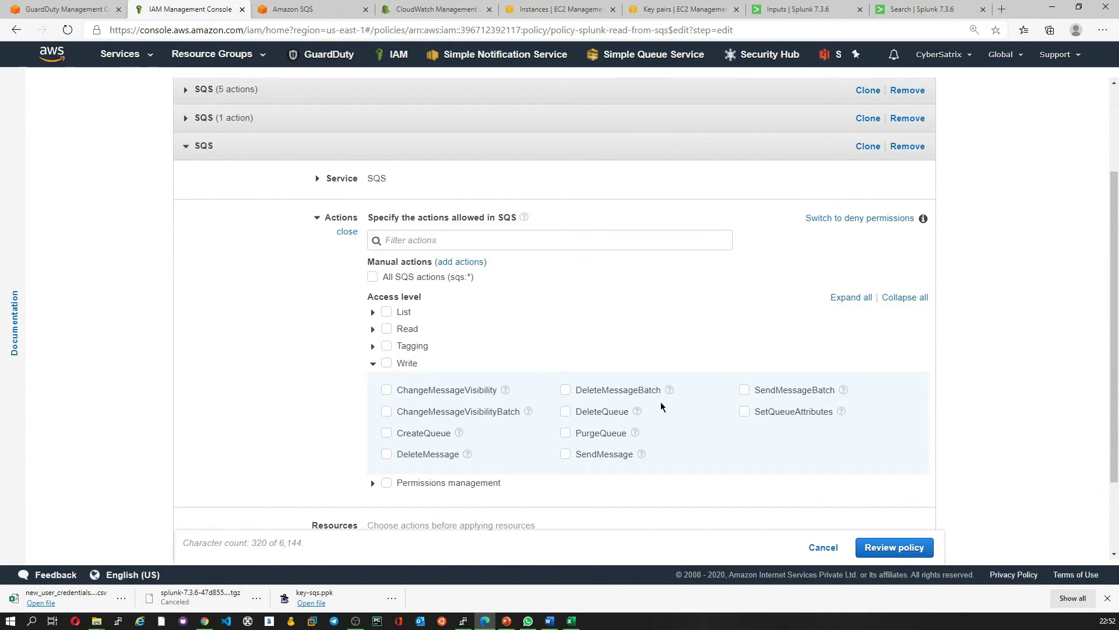
click(564, 455)
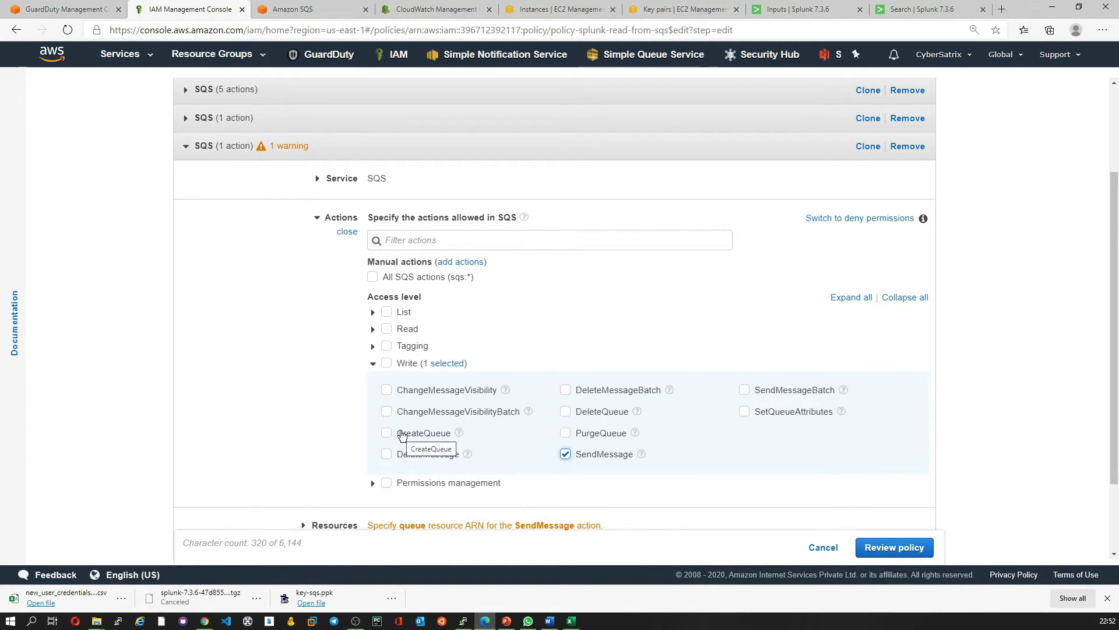
click(745, 391)
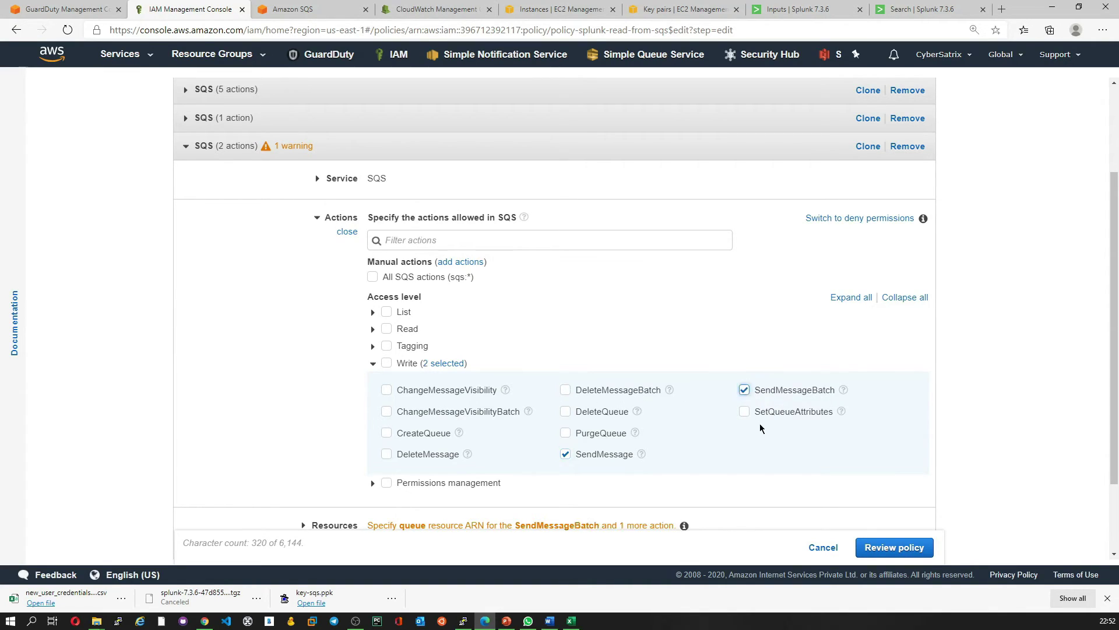
click(746, 414)
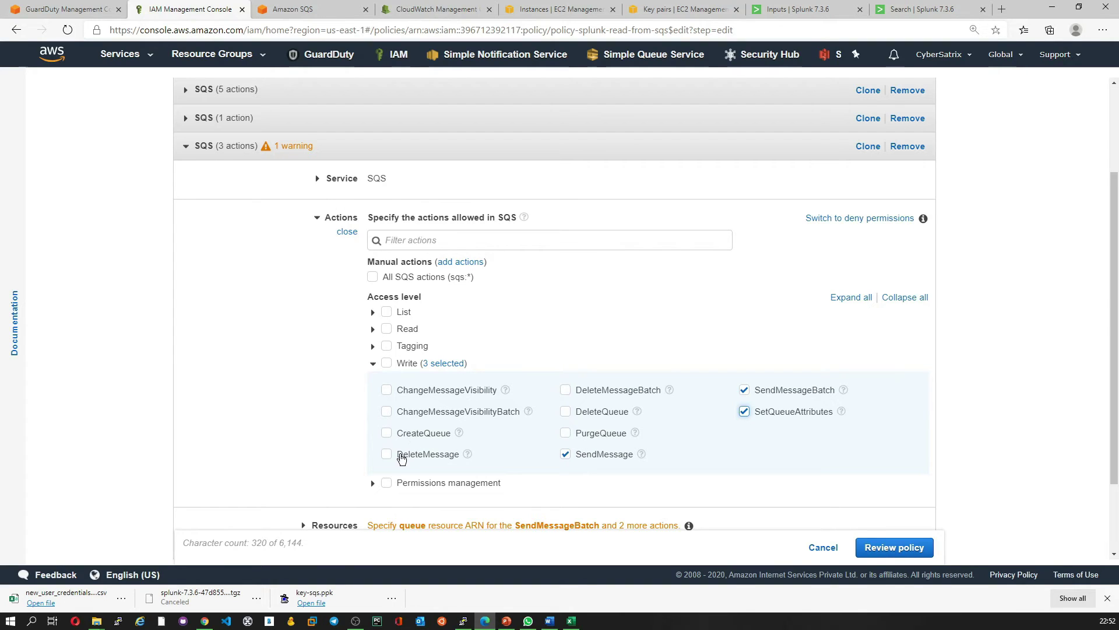
click(373, 483)
scroll(489, 445, down, 3)
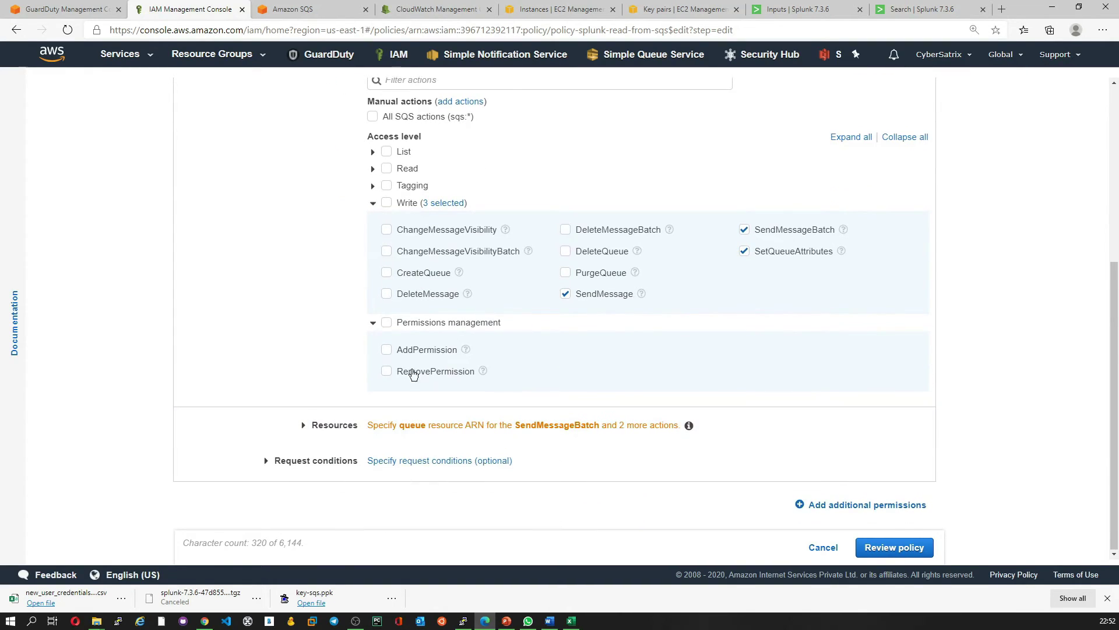
click(386, 350)
Apply the added SQS permissions to any queue resource, then review and save the policy as default
click(304, 429)
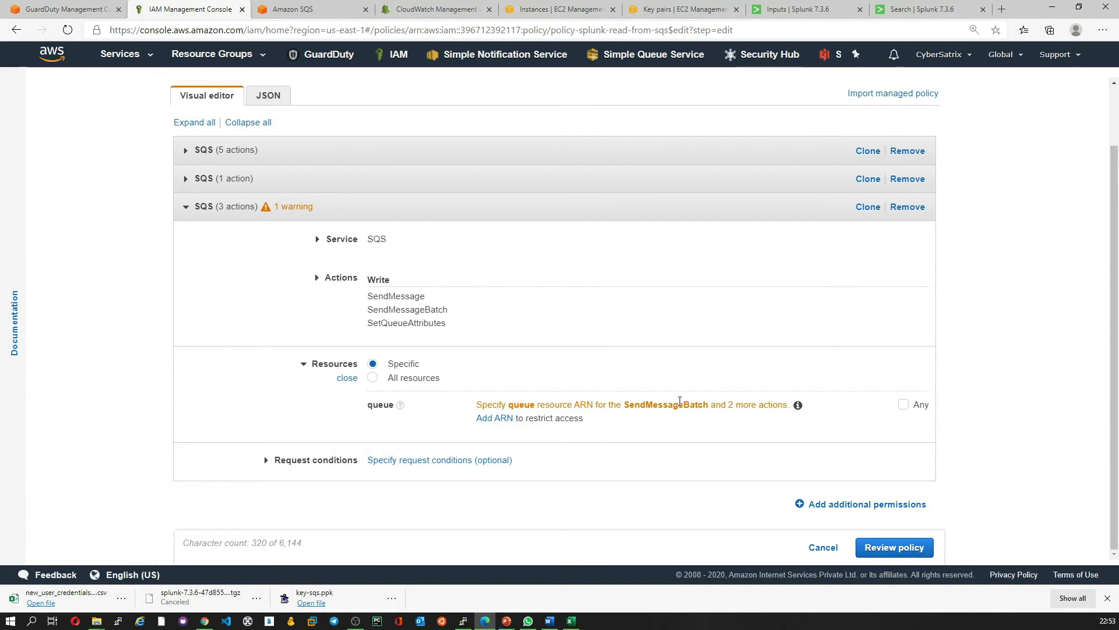
click(903, 406)
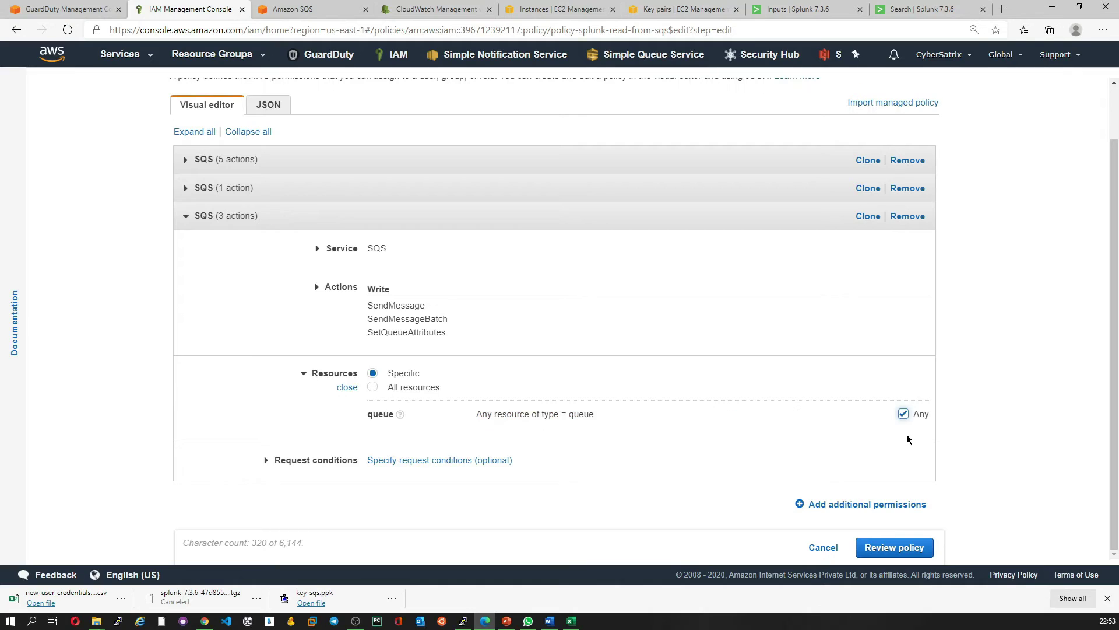
click(895, 547)
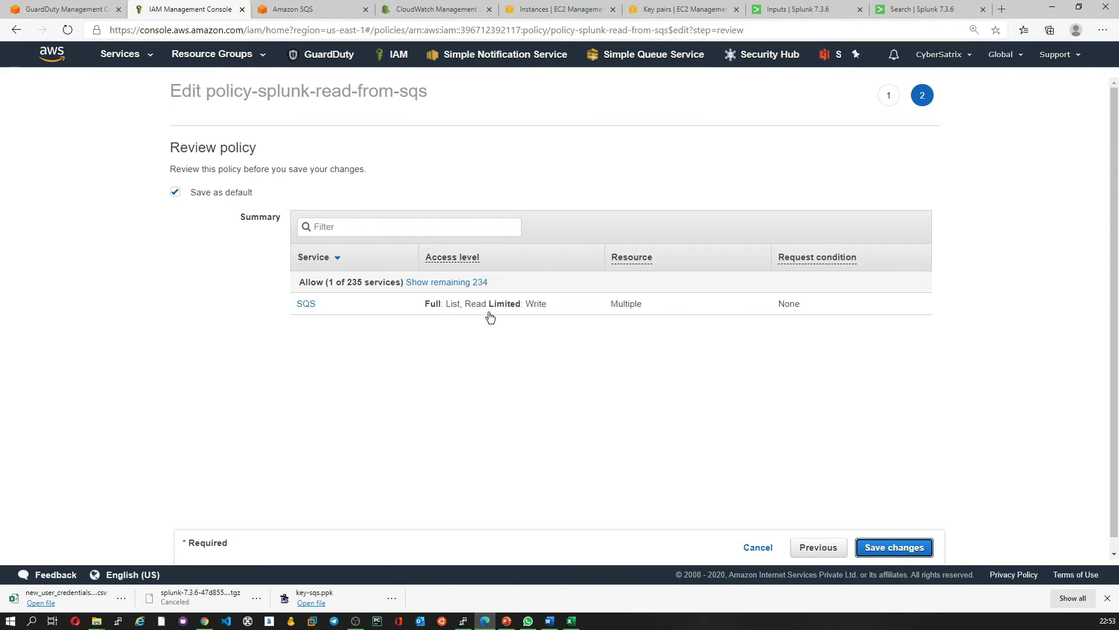
click(893, 548)
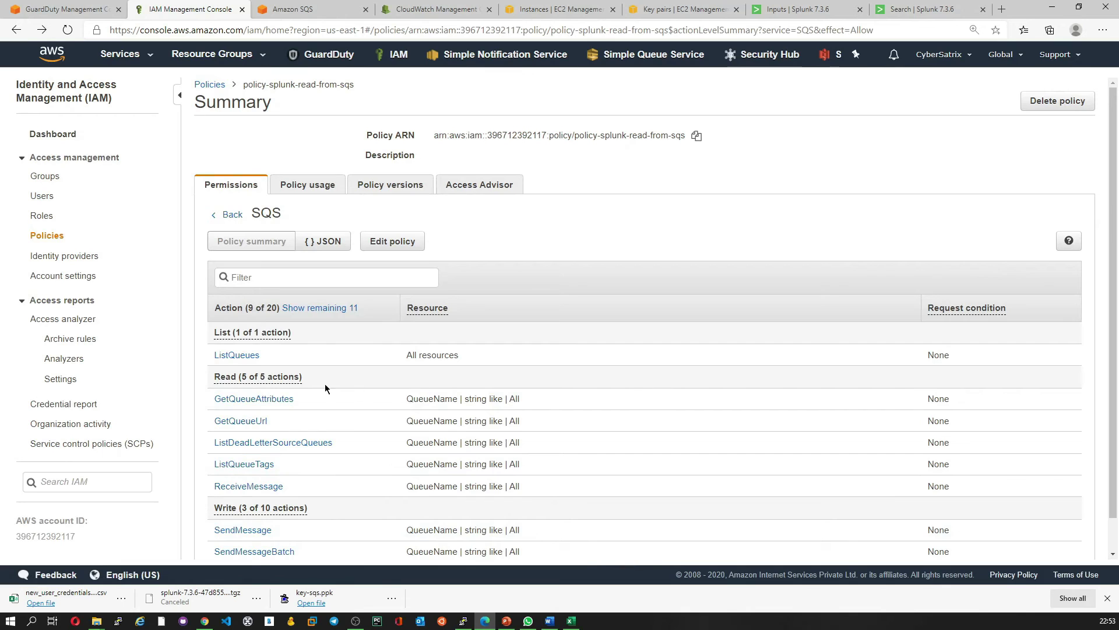
scroll(327, 461, down, 1)
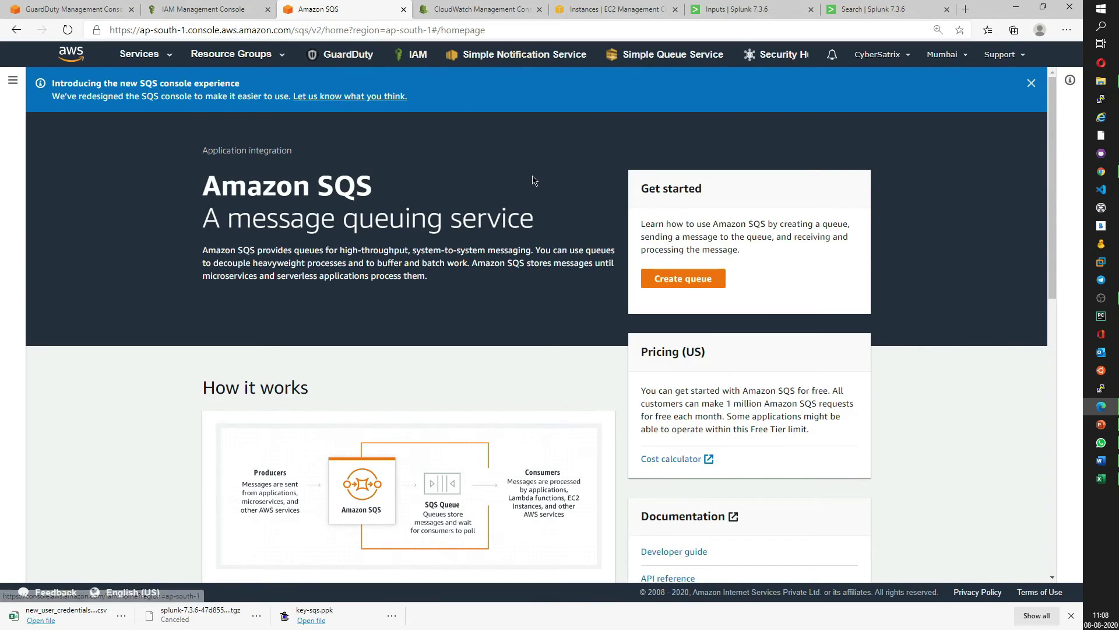
Open the details of the queue sqs-queue-guardduty-fndings from the queue list in the Amazon SQS console
click(12, 80)
click(36, 111)
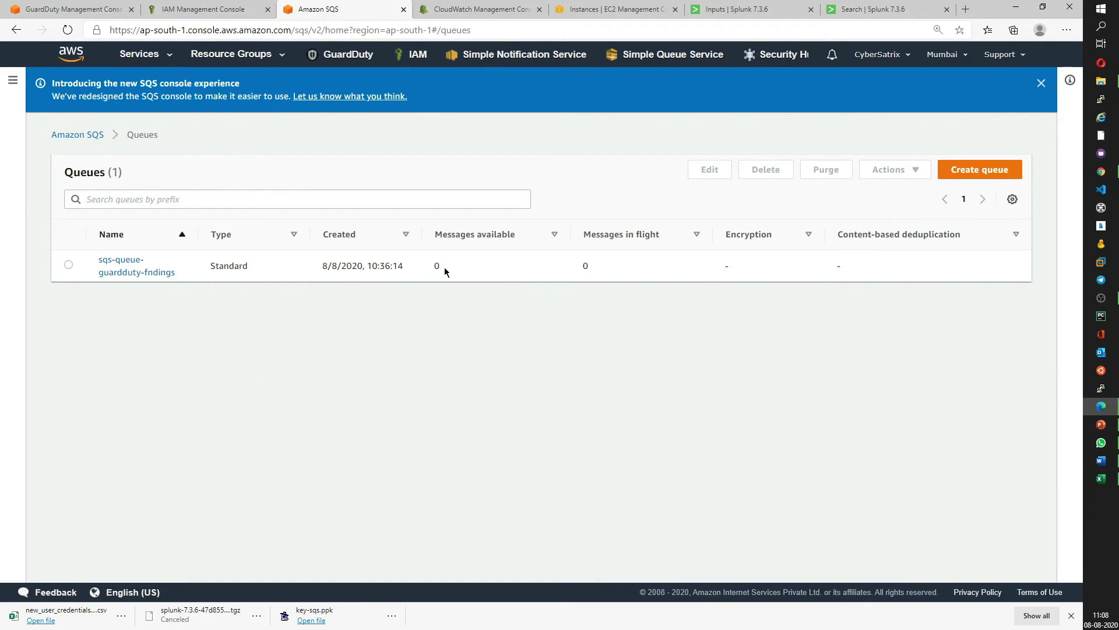
click(124, 271)
scroll(415, 327, down, 3)
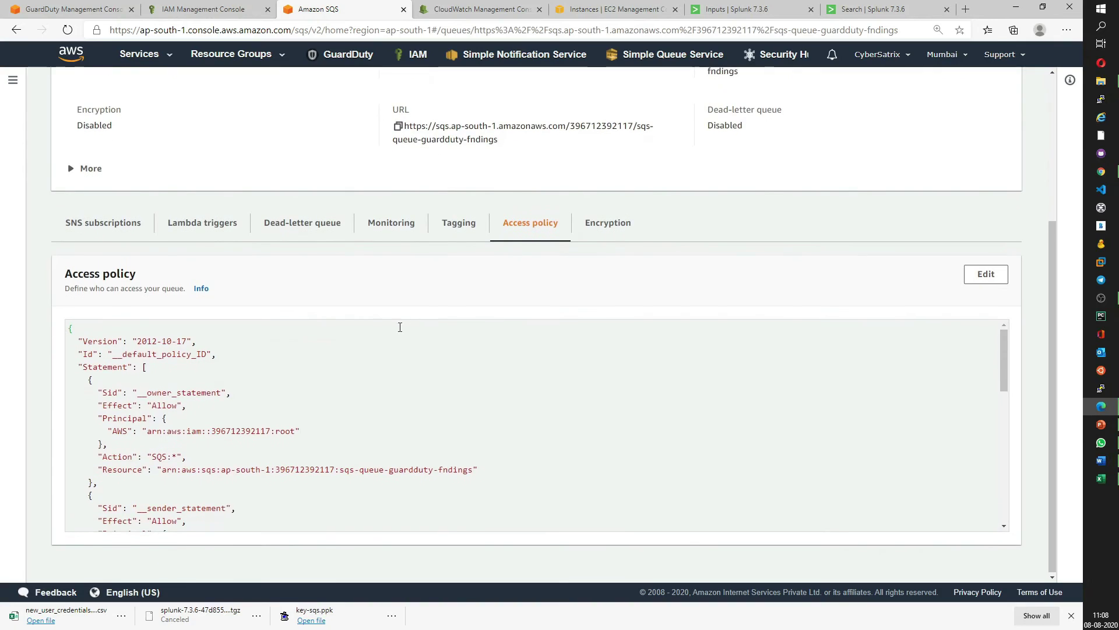
Examine the queue's monitoring charts for visible, received, sent and deleted messages and empty receives, and return to the queue list
click(377, 229)
scroll(477, 294, down, 8)
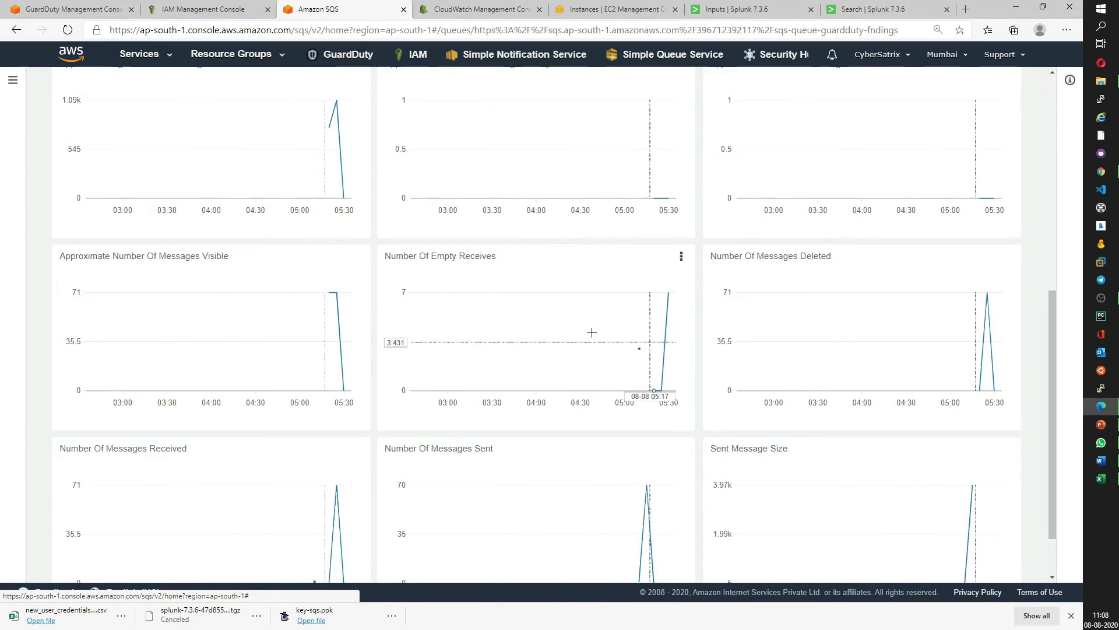
scroll(378, 328, up, 1)
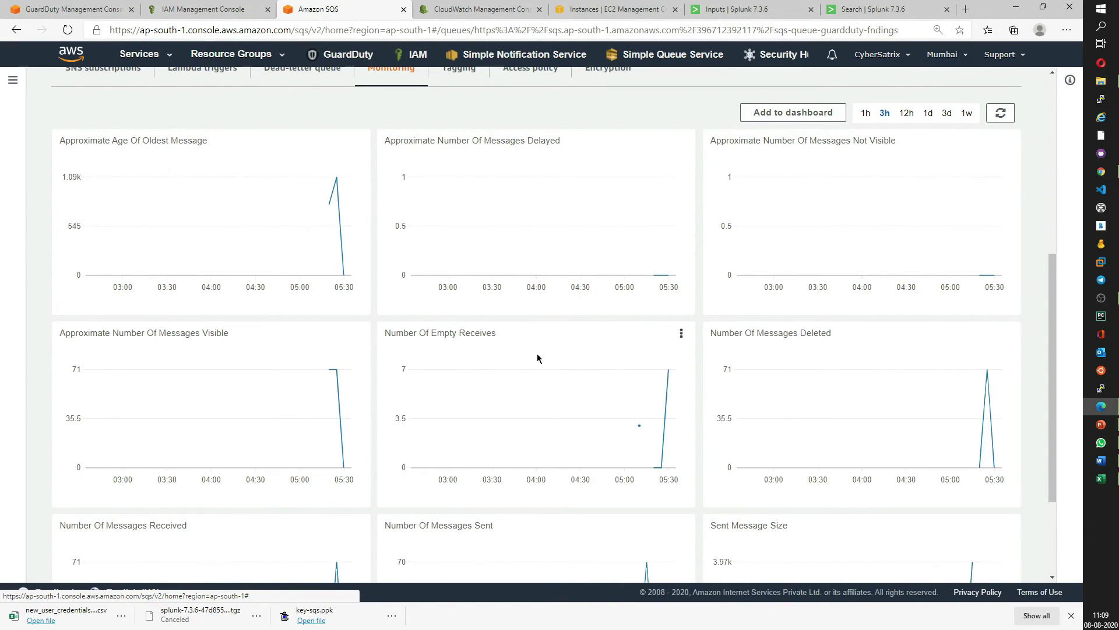
scroll(537, 356, down, 3)
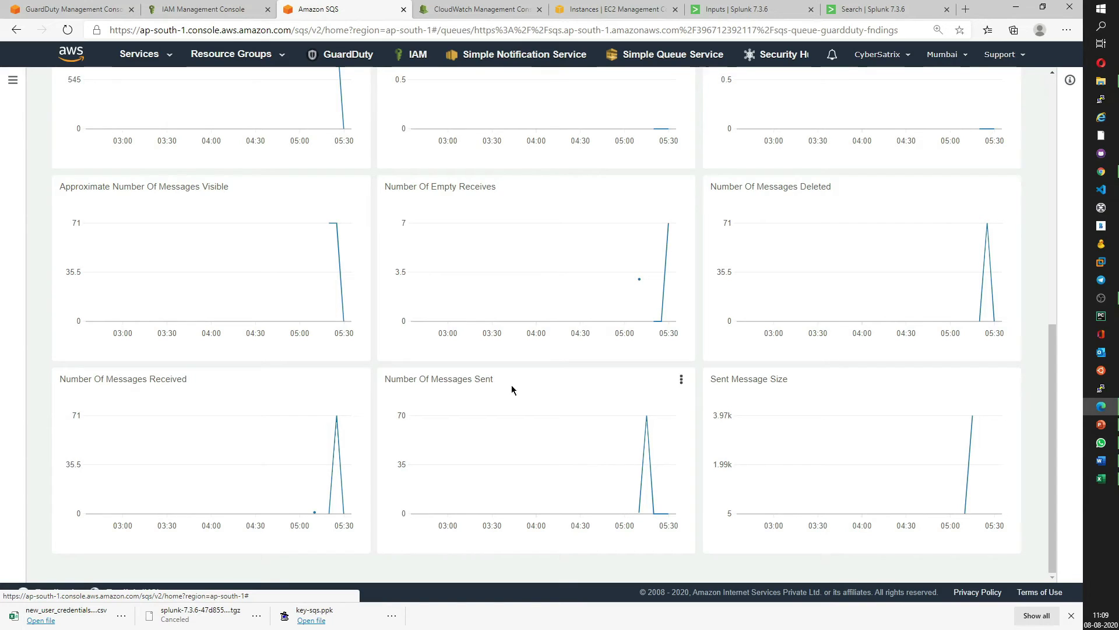
scroll(168, 211, up, 9)
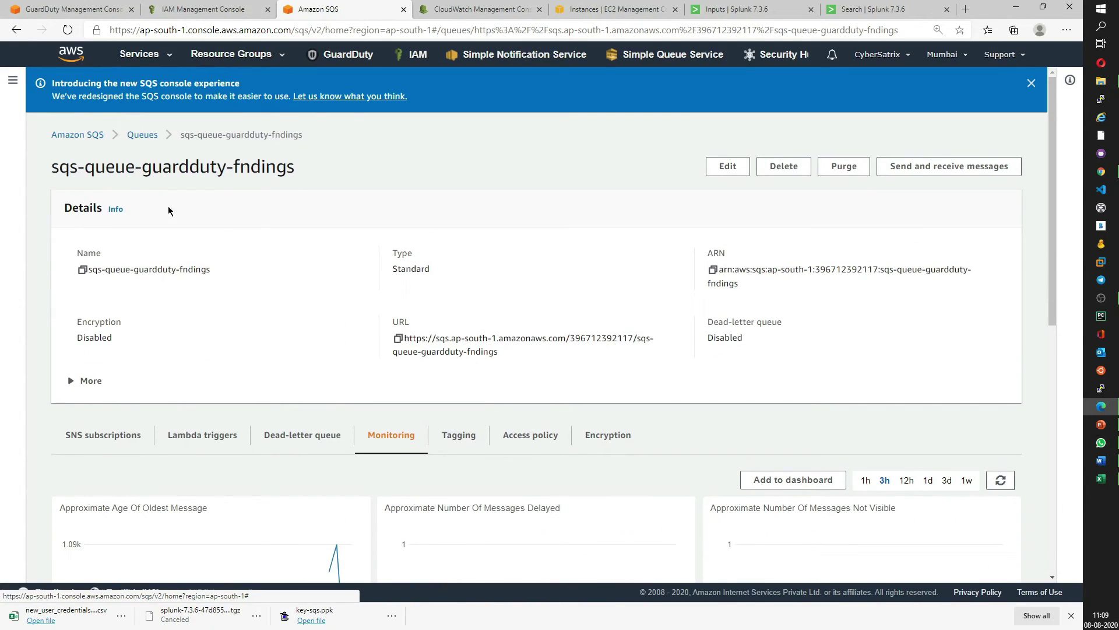
click(155, 138)
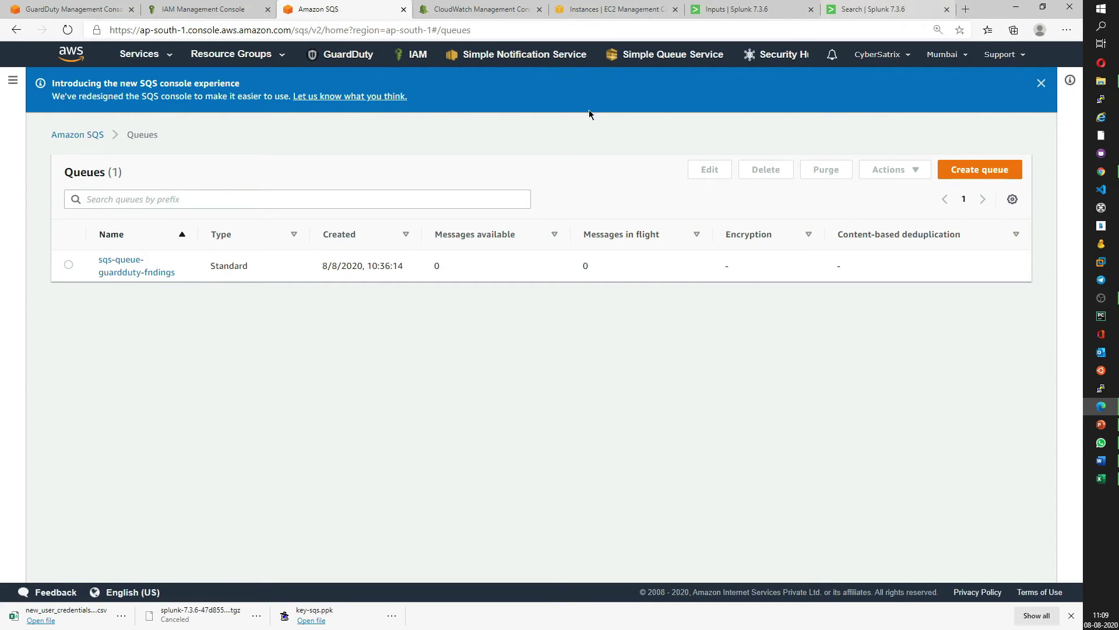
Switch to the Splunk search page, run the search index=main, and limit its time range to the last 60 minutes
click(851, 12)
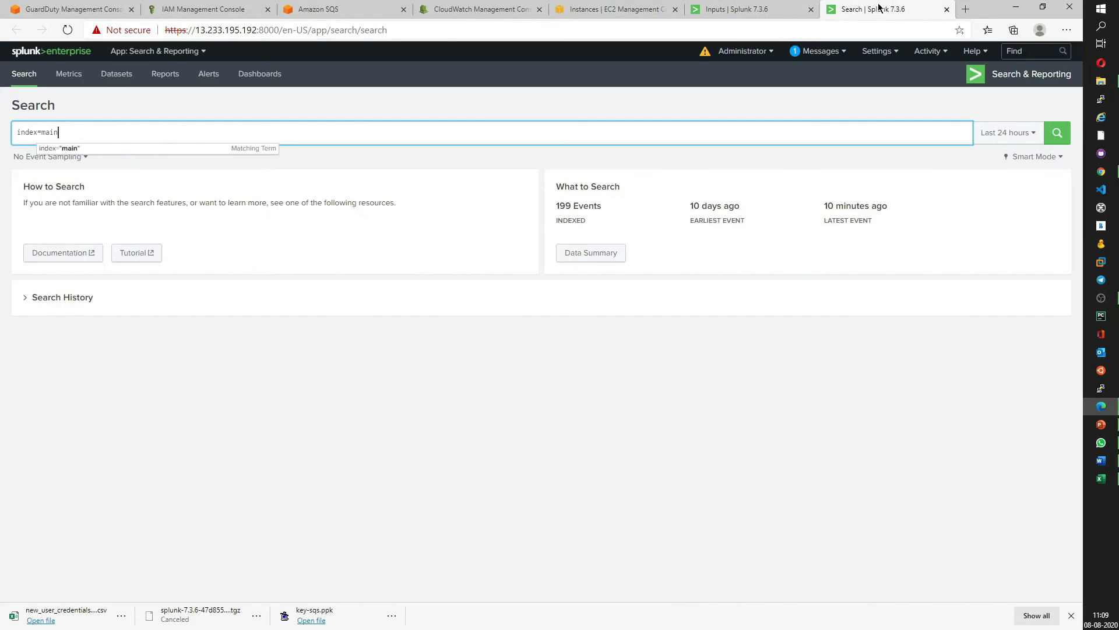
click(1058, 135)
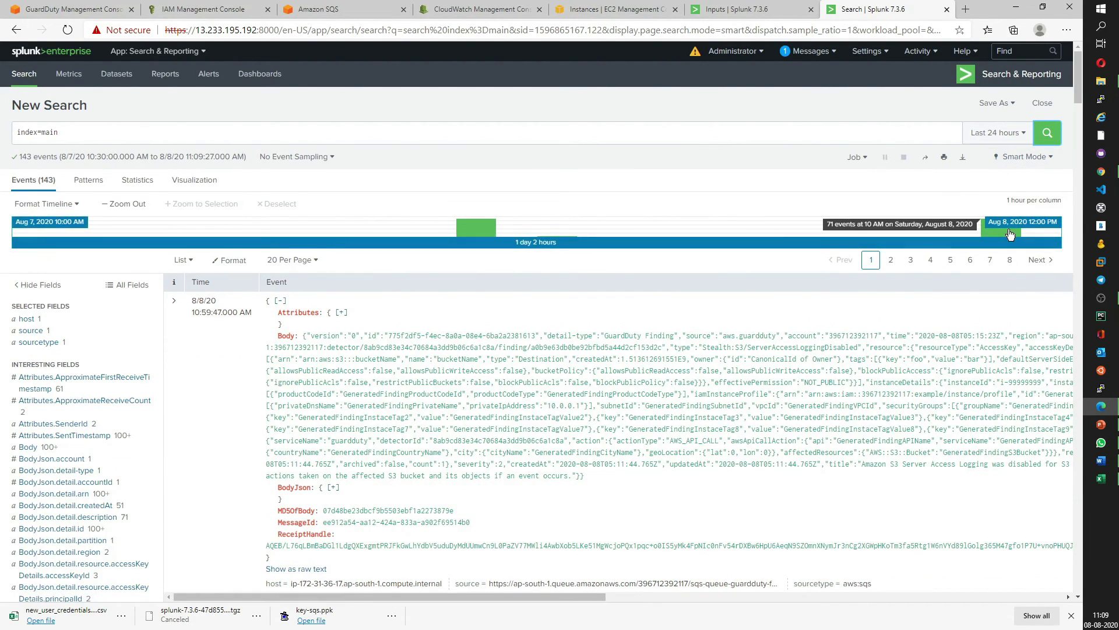
click(1000, 133)
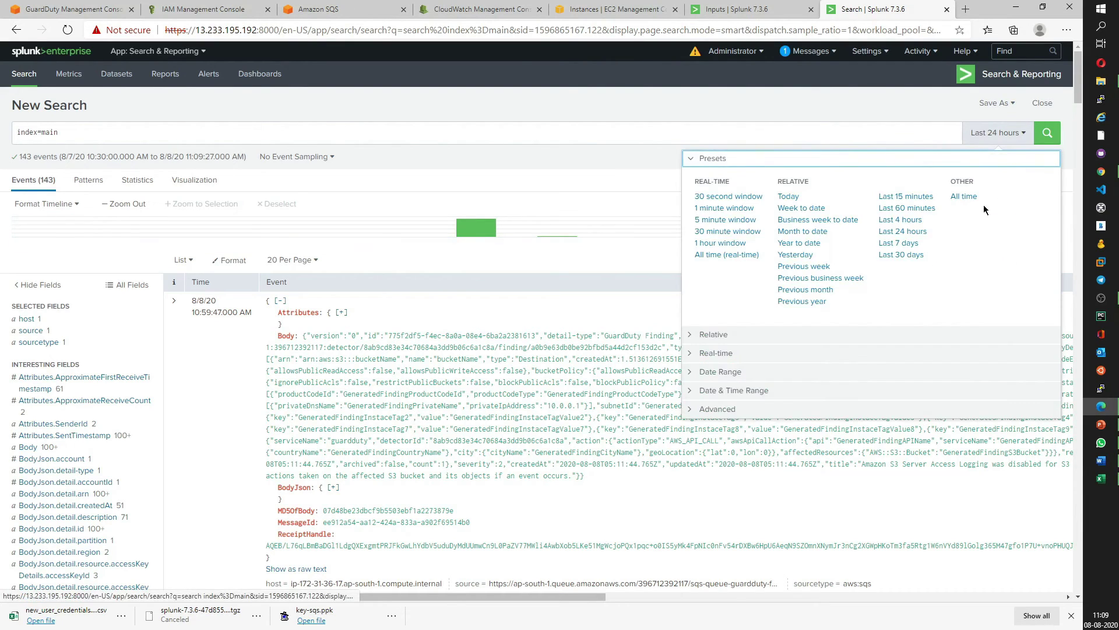
click(907, 208)
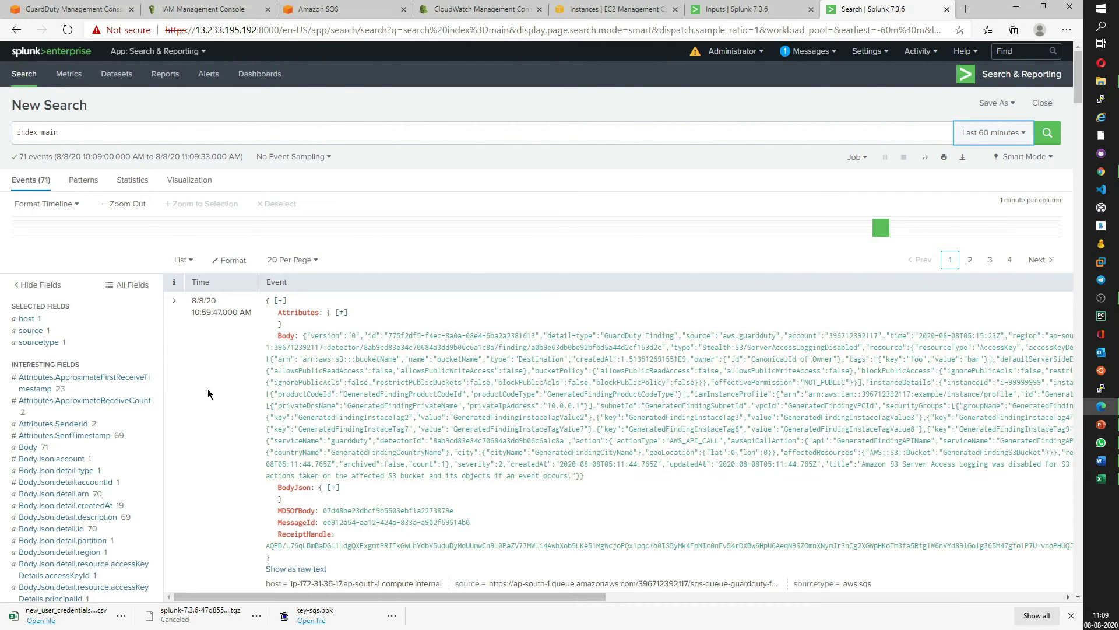
Check the newest event's timestamp and the event total for the searched time range
drag(191, 309, 214, 316)
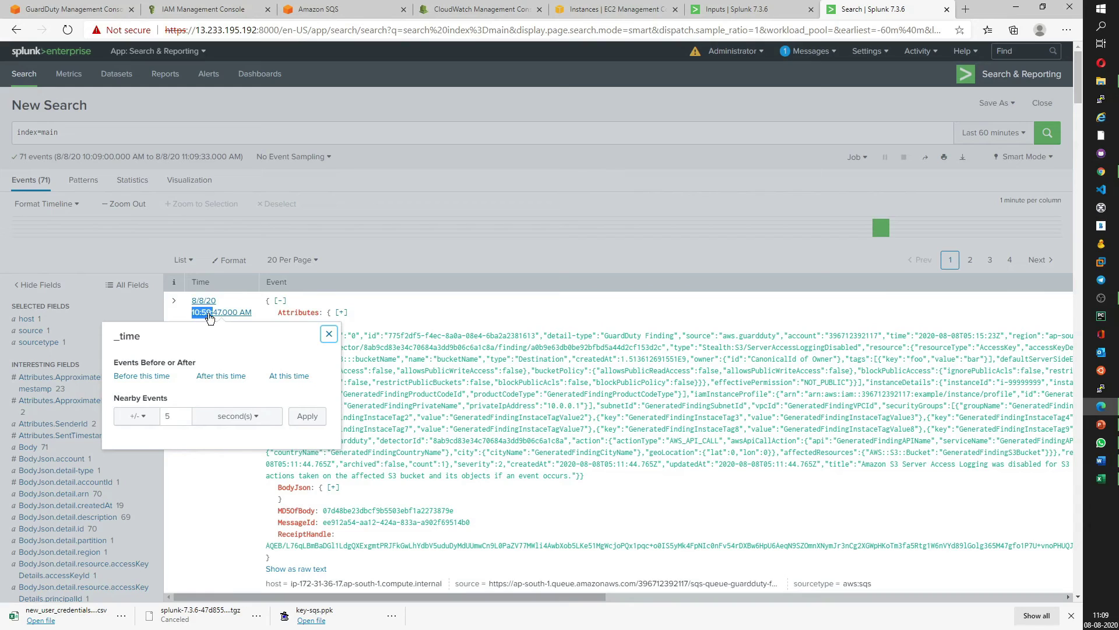
click(450, 305)
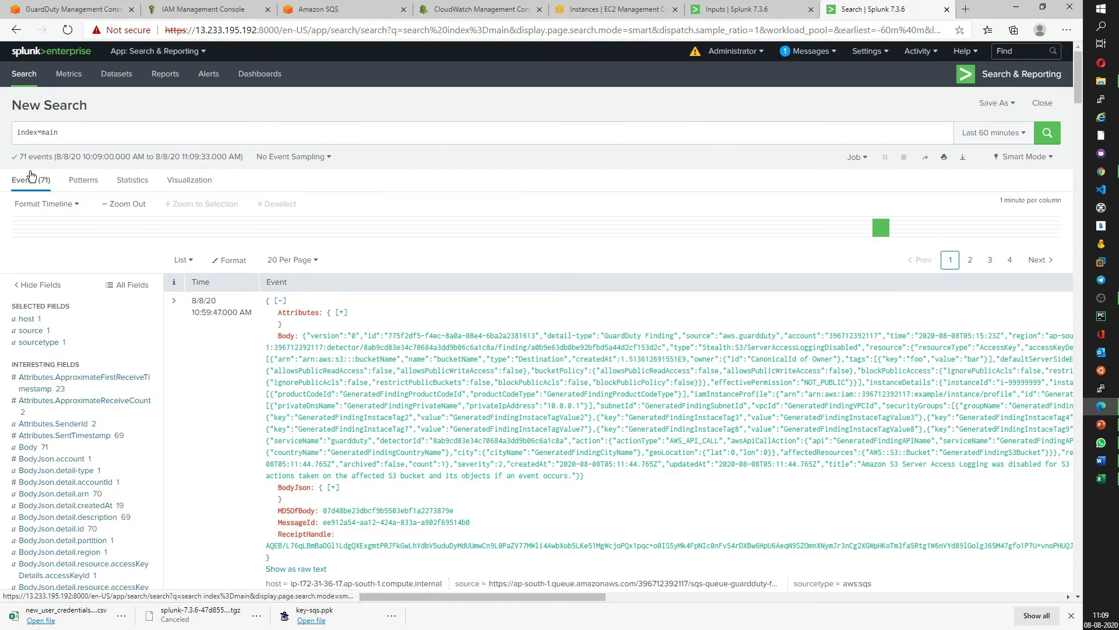
drag(19, 157, 245, 155)
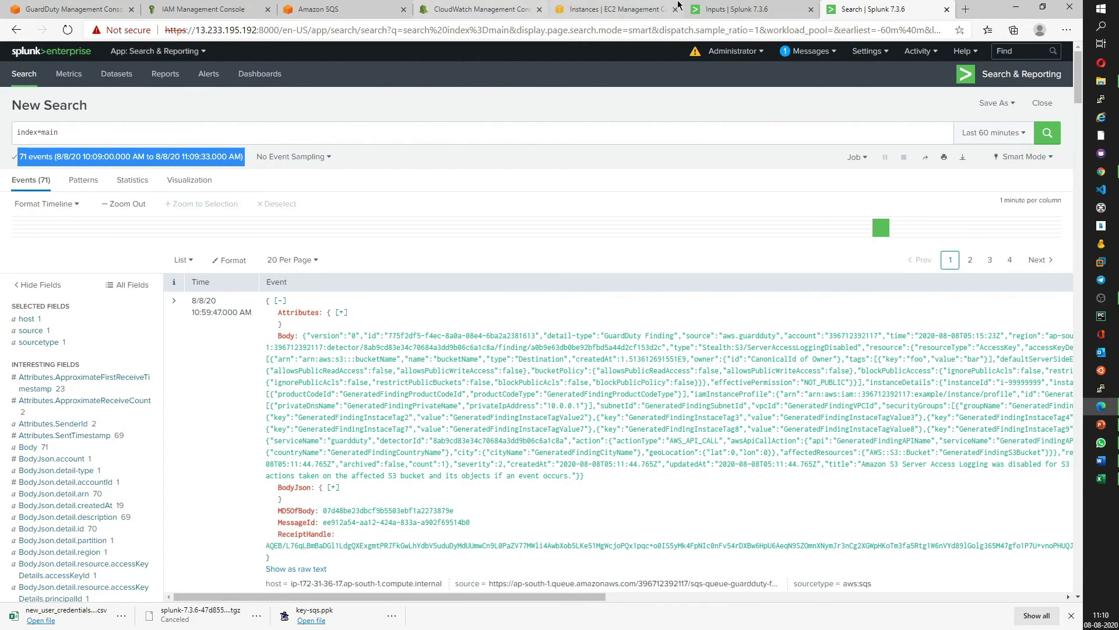
Check the total number of findings in the GuardDuty console, and glance at the EC2 instances and the SQS queue list
click(114, 6)
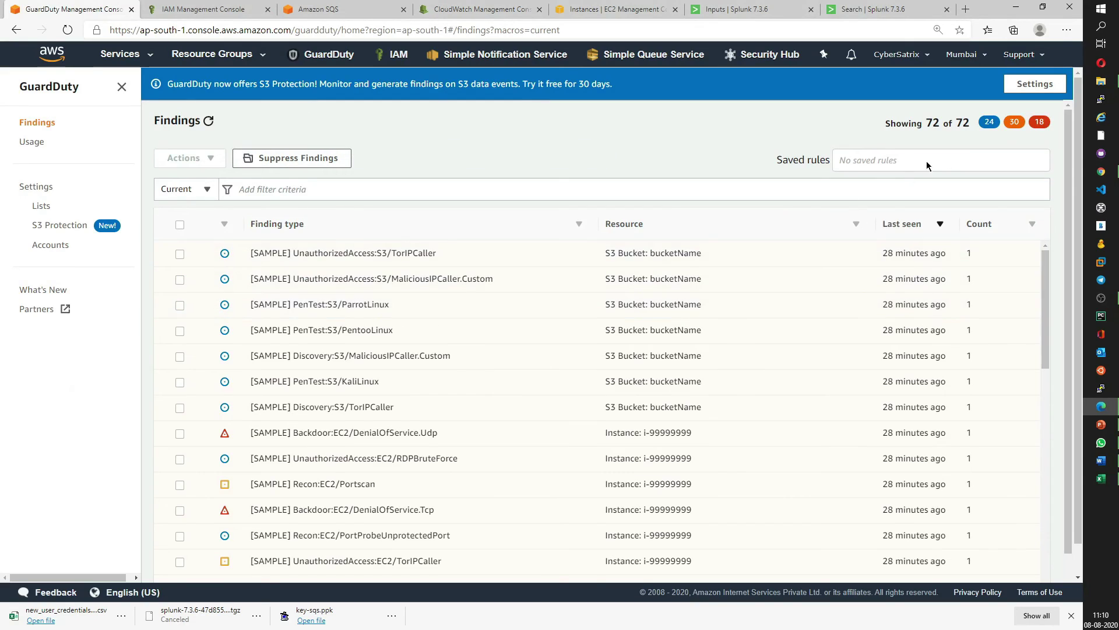
drag(926, 121, 970, 123)
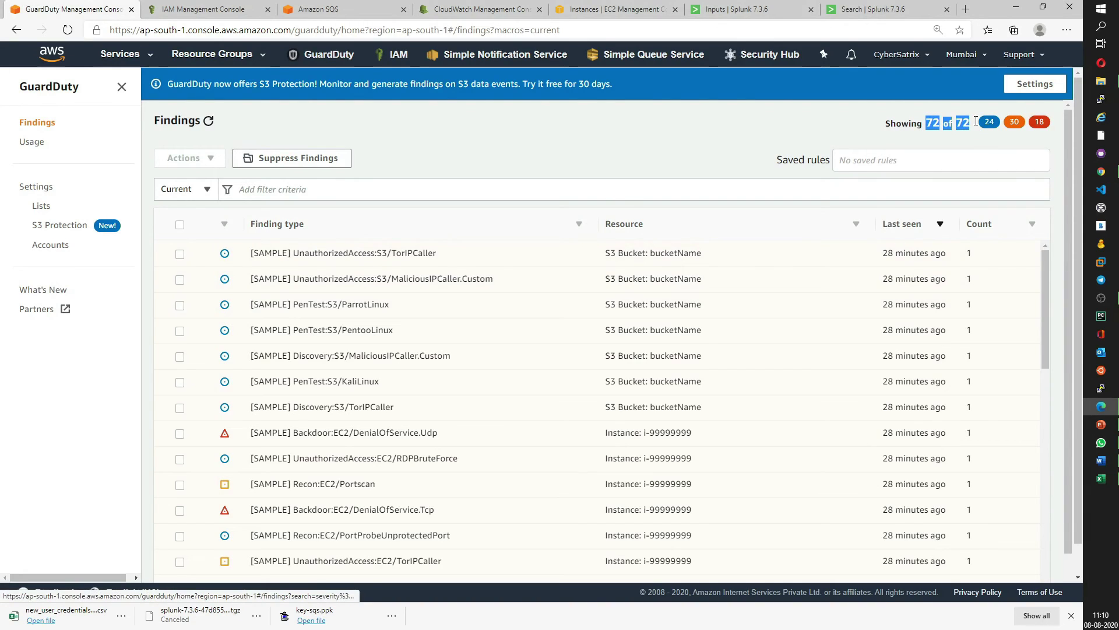
click(618, 9)
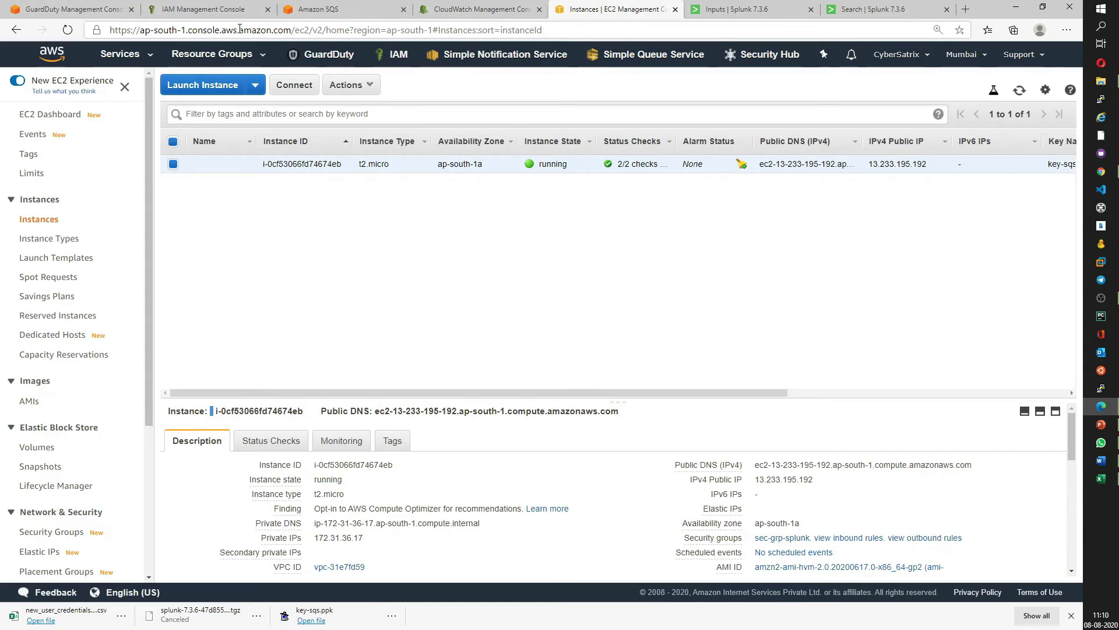
click(341, 11)
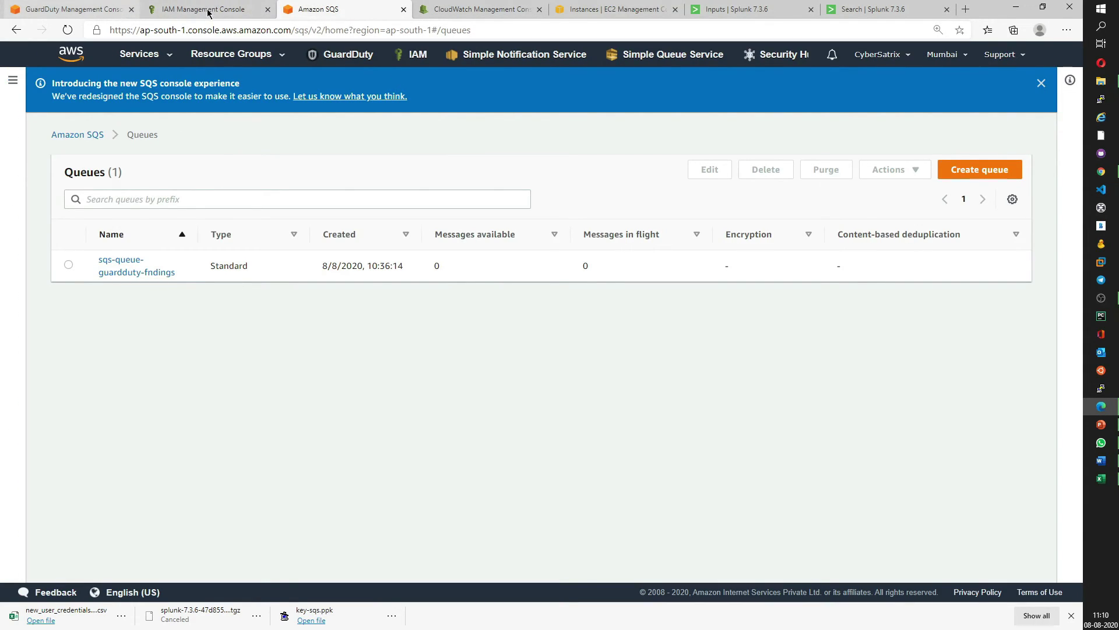
Return to the Splunk search results and inspect the source field's values for the SQS queue the events come from
click(890, 8)
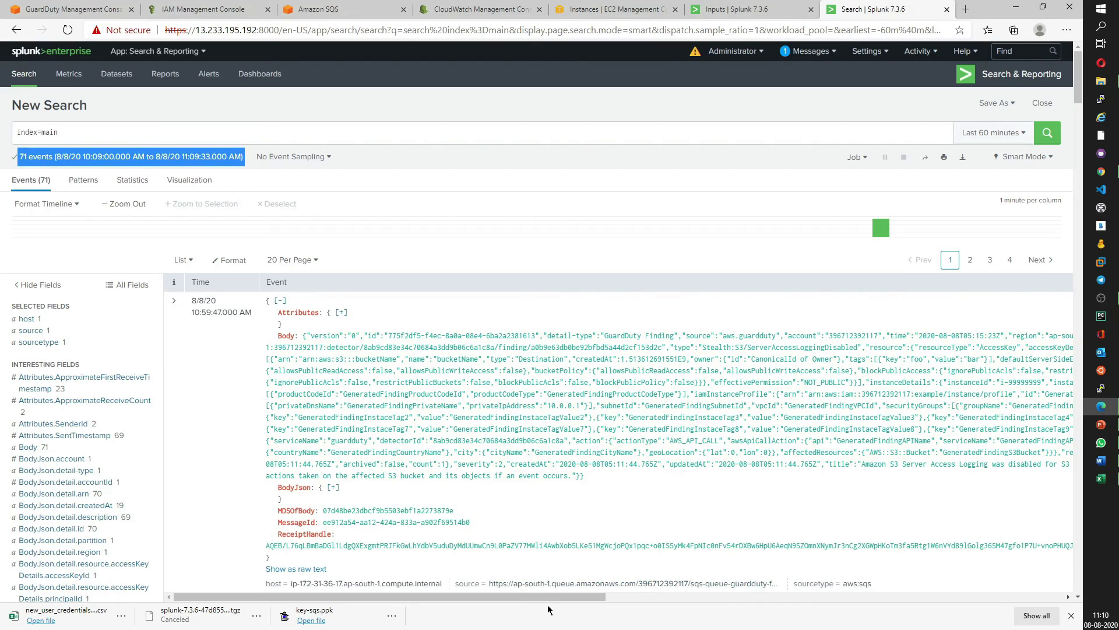
drag(548, 597, 604, 597)
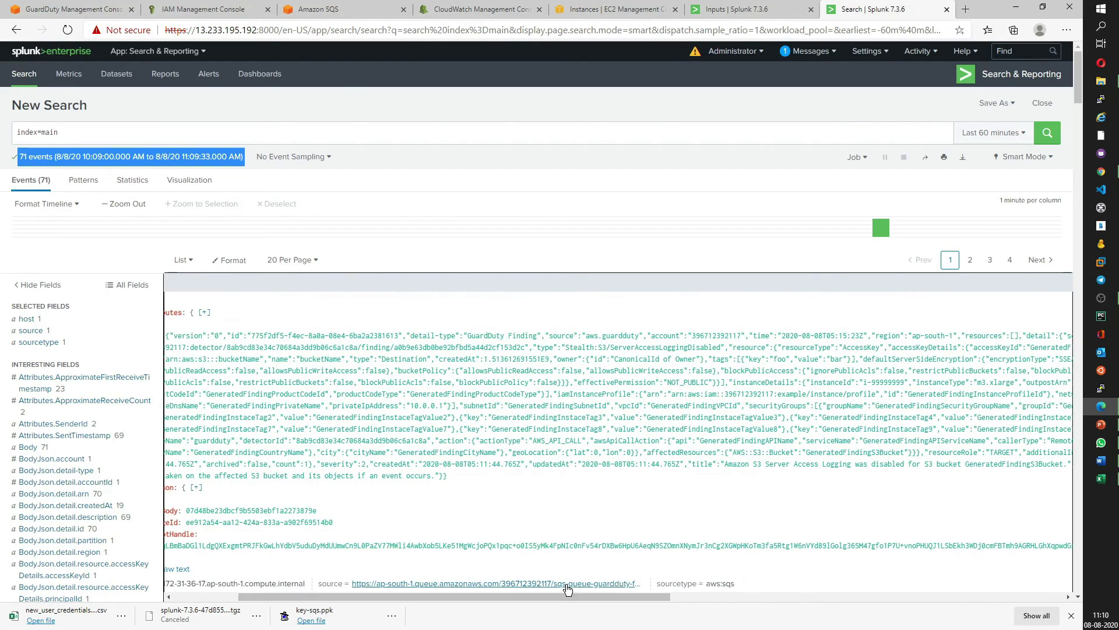
click(36, 330)
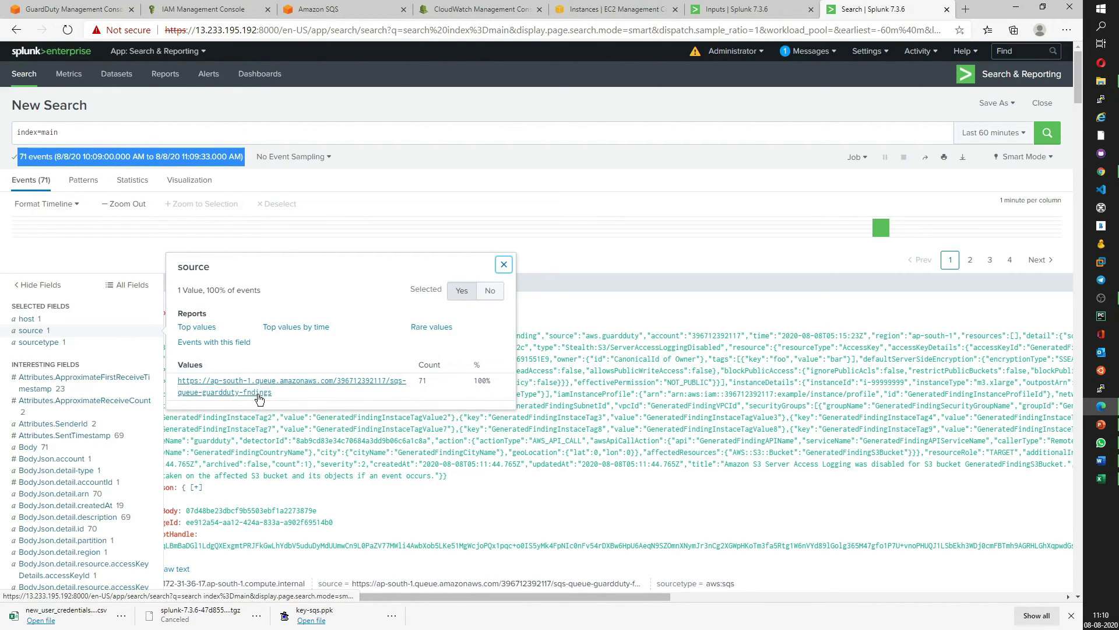
drag(274, 394, 389, 379)
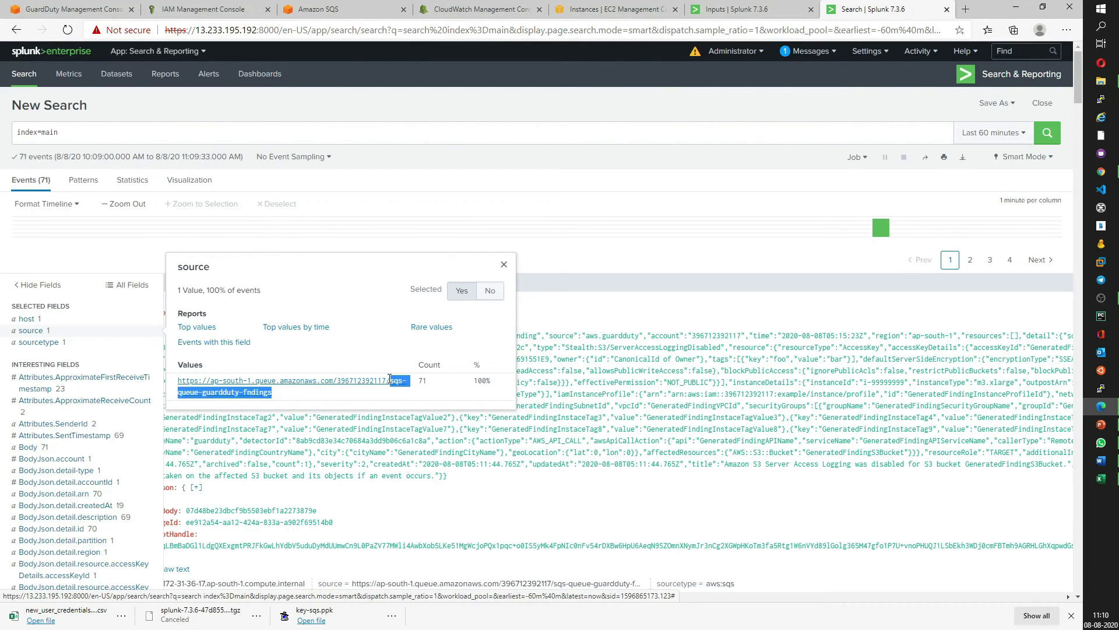
click(490, 522)
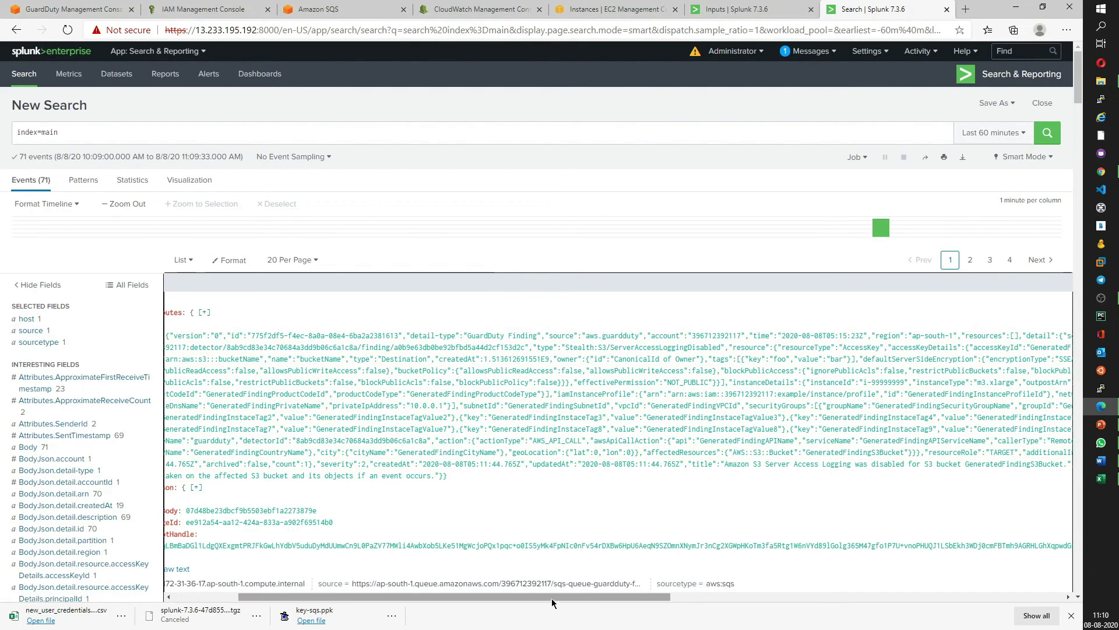
Examine the detail-type value in the first event's body, enlarging the page to 125%
drag(552, 602, 487, 602)
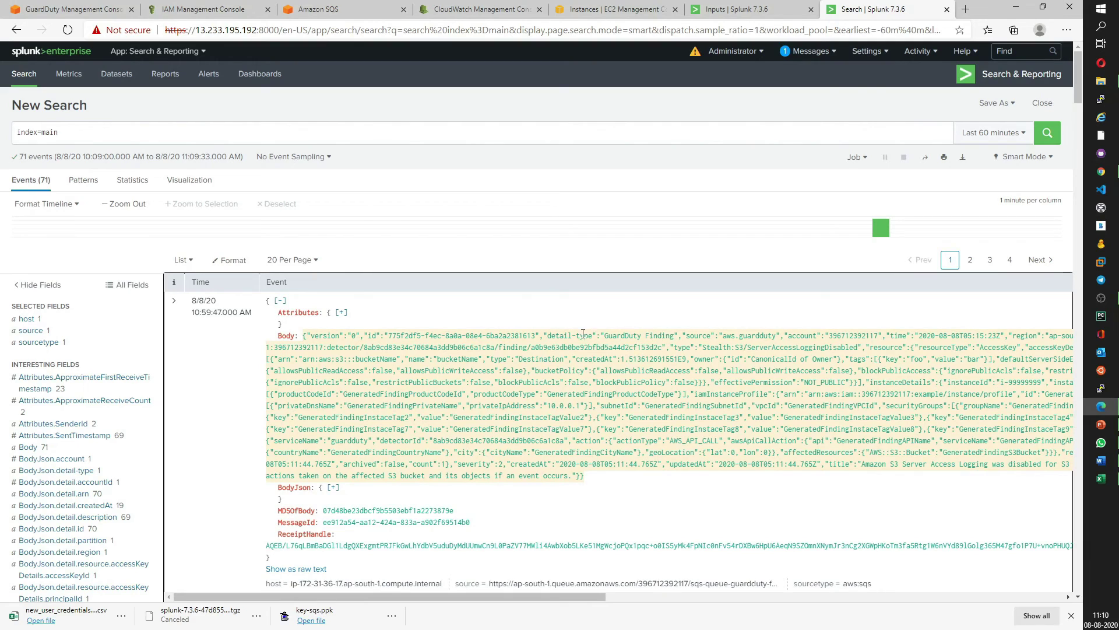
drag(609, 334, 678, 334)
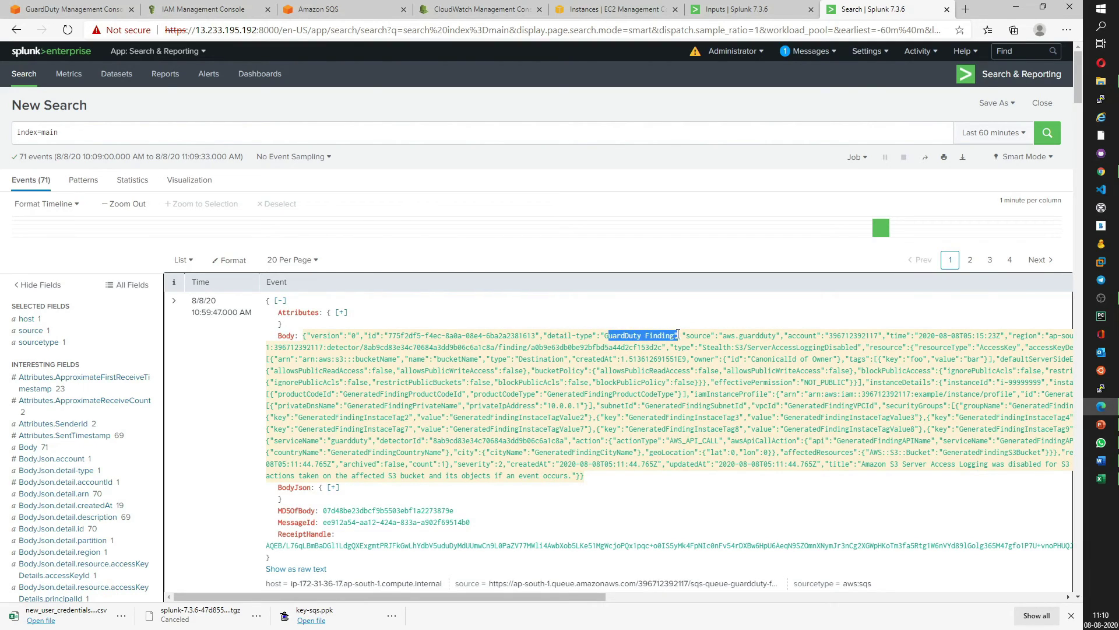
key(ctrl+plus)
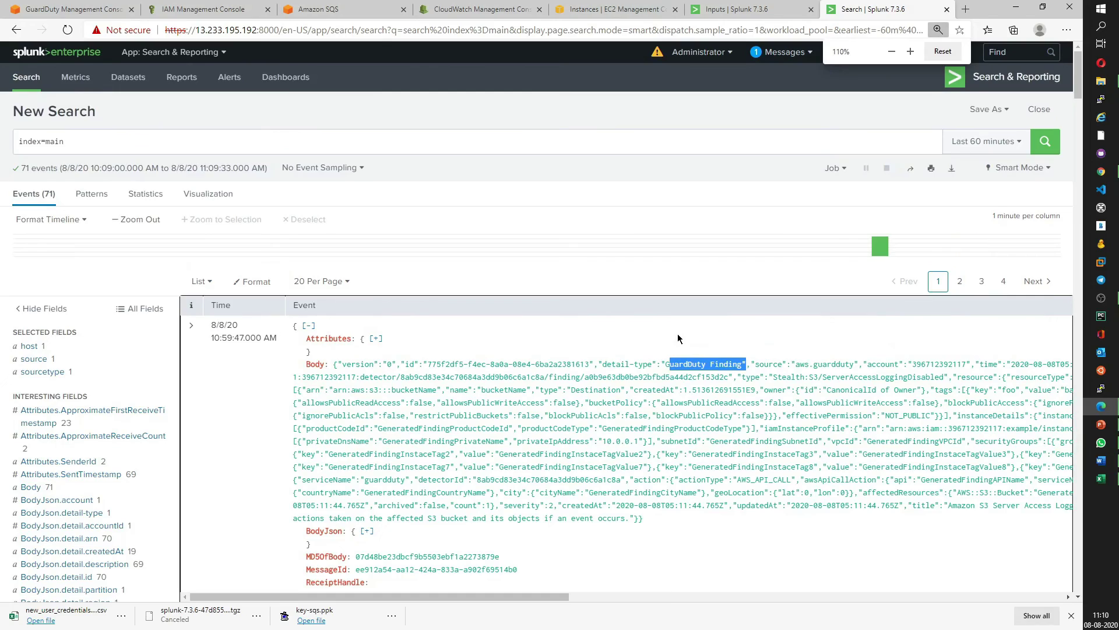
key(ctrl+plus)
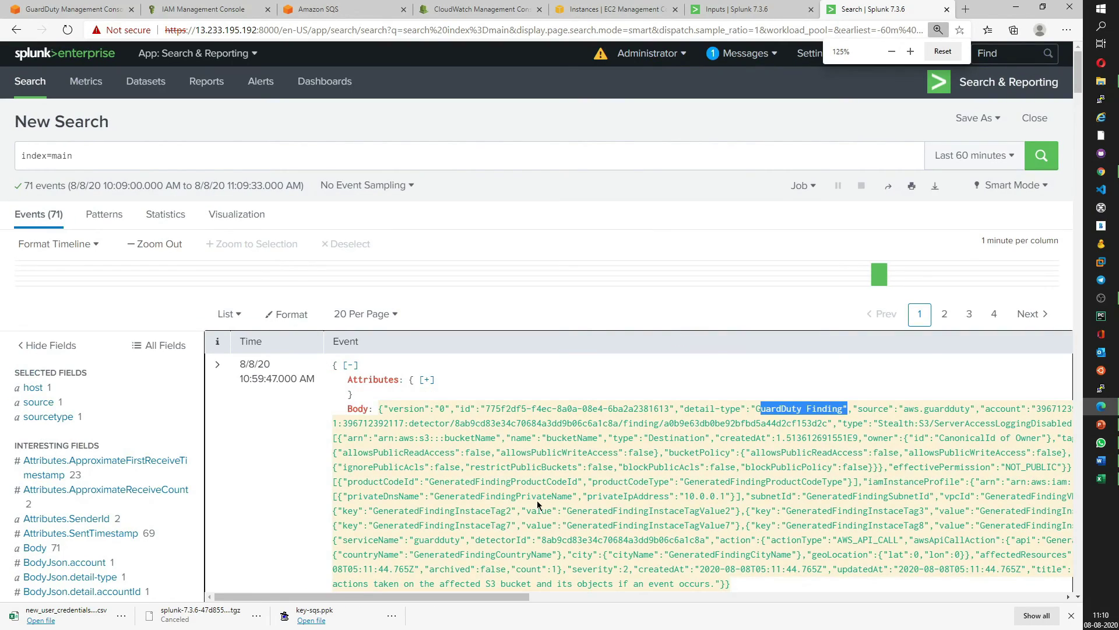
Expand the second event's Attributes and BodyJson sections, examine the finding's fields, and return to the start of the results
mouse_move(490, 596)
mouse_down()
mouse_move(593, 595)
mouse_move(483, 596)
mouse_up()
scroll(604, 525, down, 5)
scroll(620, 387, down, 10)
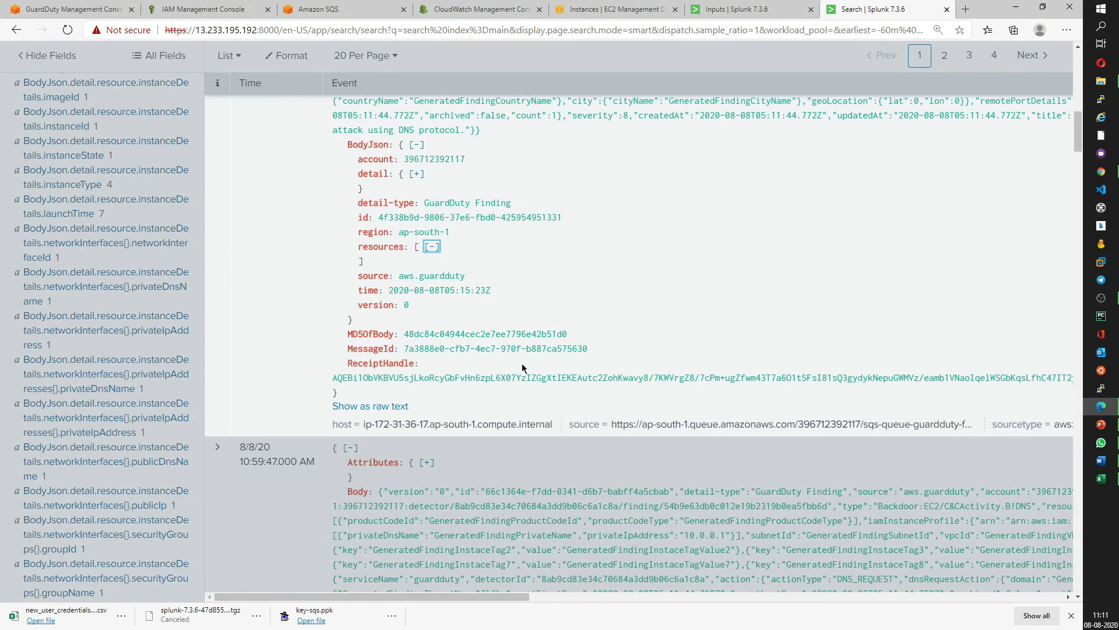
scroll(515, 379, up, 6)
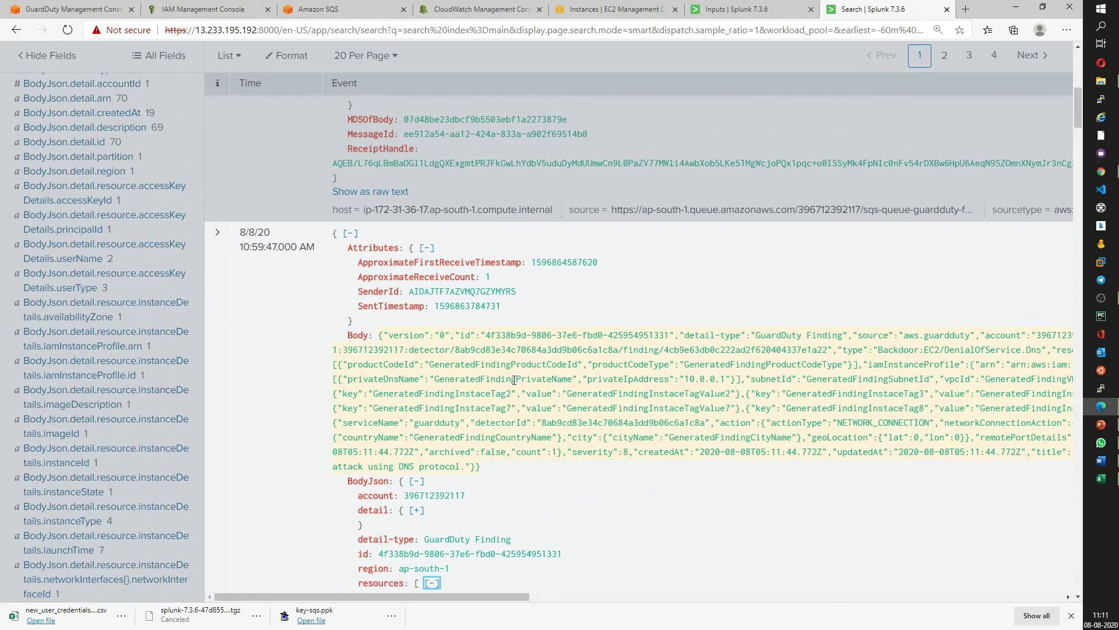
scroll(515, 379, up, 5)
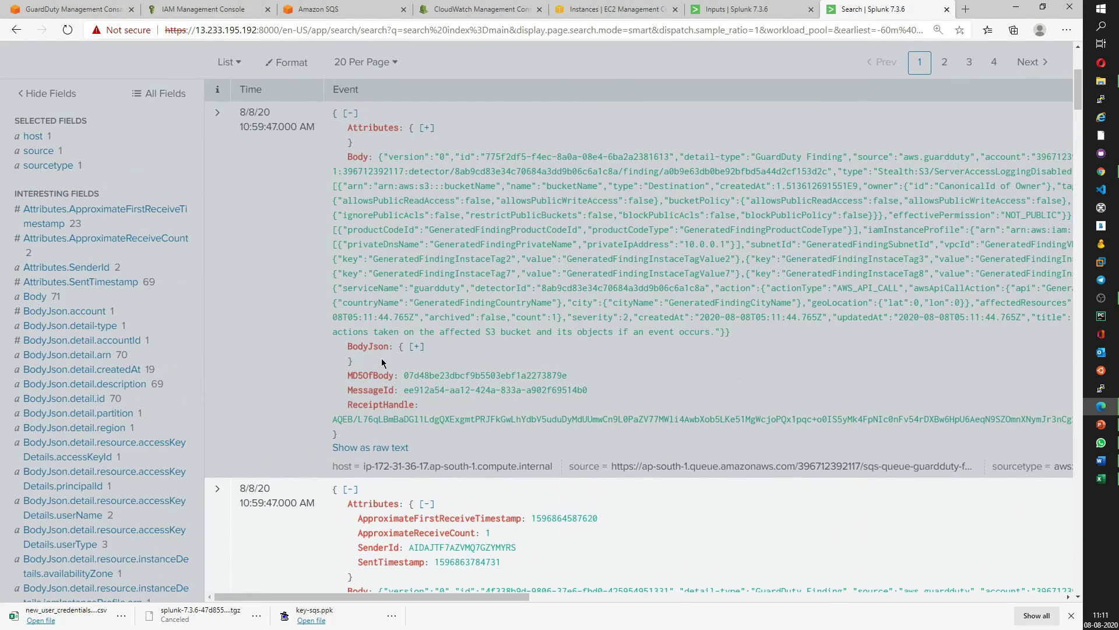
scroll(379, 355, up, 5)
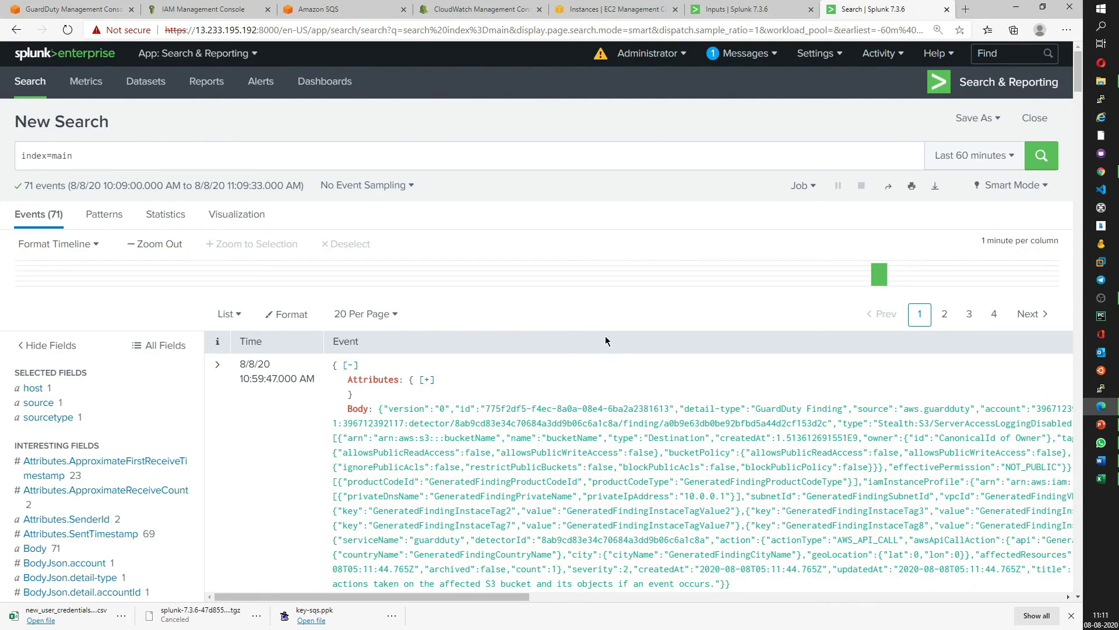
scroll(586, 396, down, 10)
scroll(585, 402, up, 10)
Switch to the PowerPoint presentation
click(1101, 423)
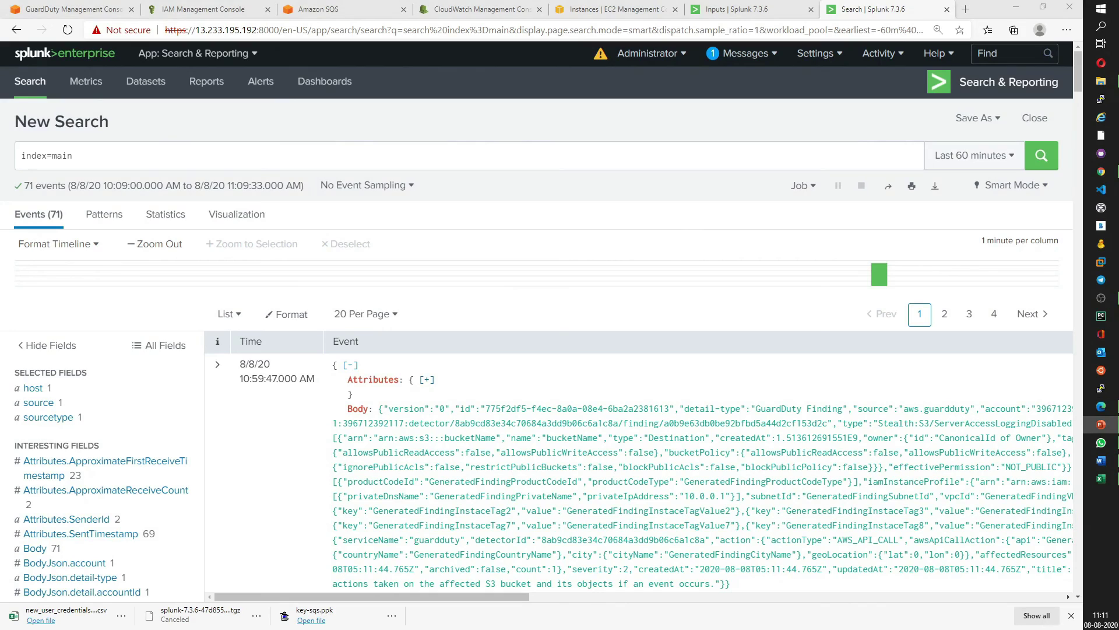